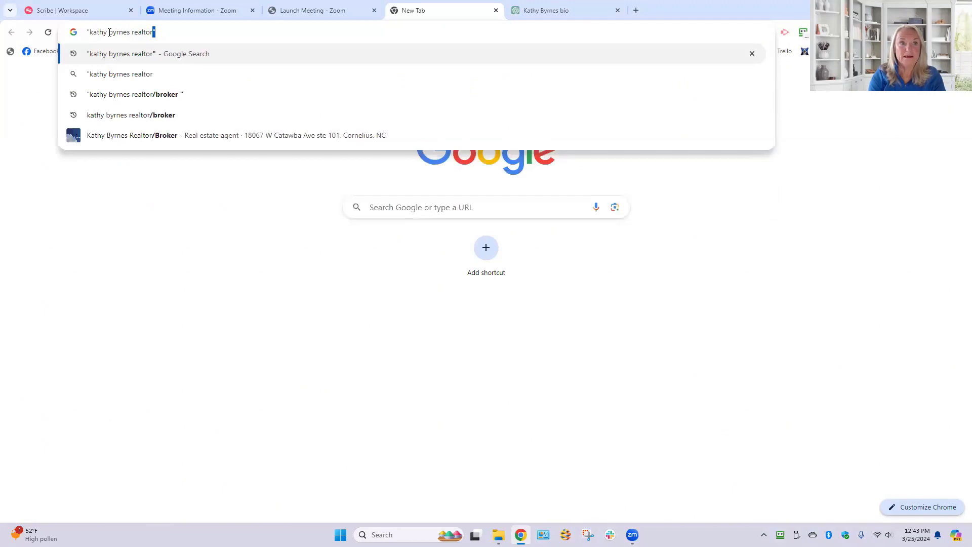
# - Search Google for the agent's full name followed by "realtor", enclosed in quotation marks
pyautogui.write('"')
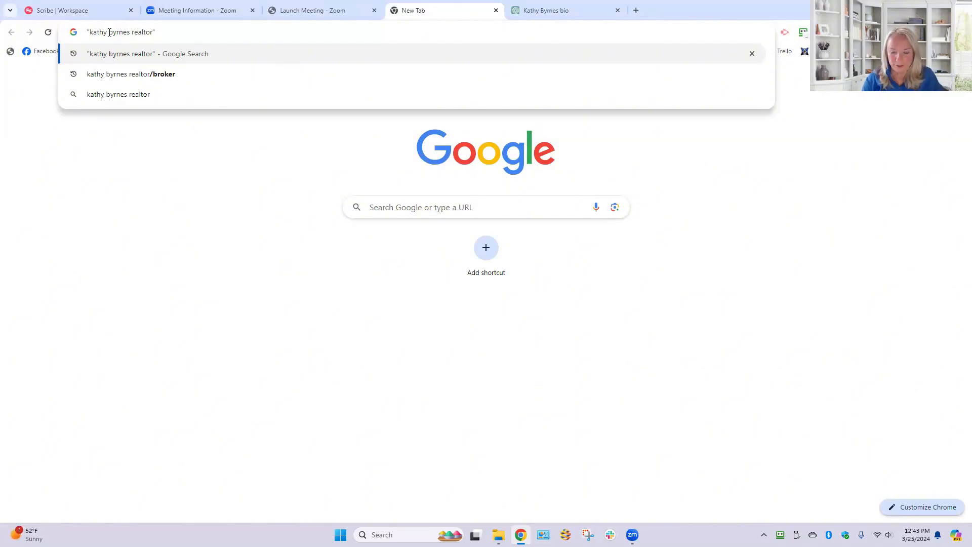
pyautogui.press('Return')
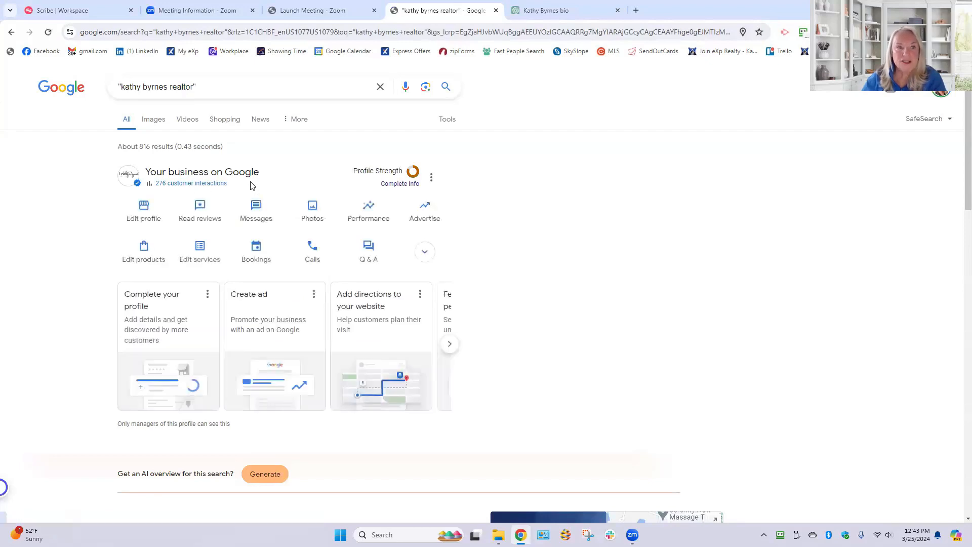
# - Examine the search results for the realtor, including the web listings, social profiles, images, videos and the Google business profile
pyautogui.scroll(-1, 252, 186)
pyautogui.scroll(-5, 252, 186)
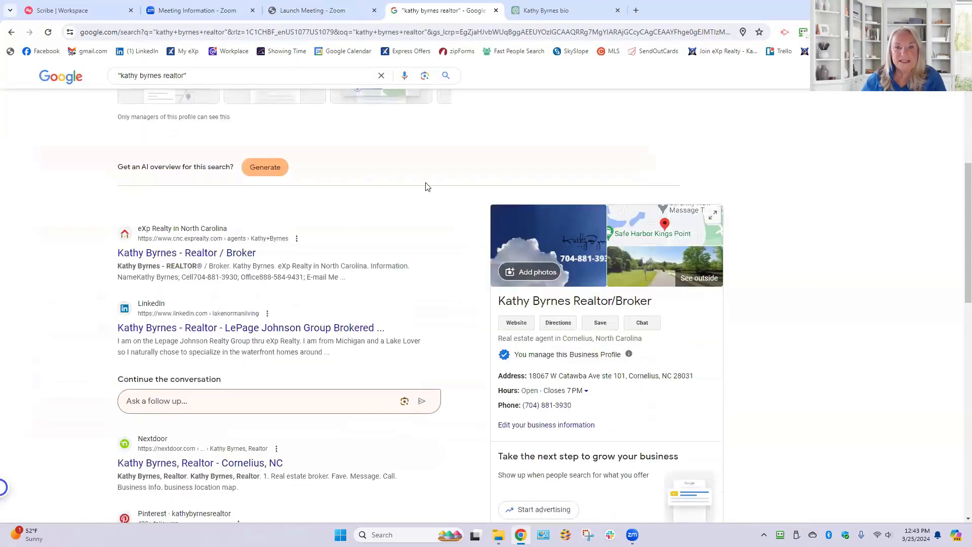
pyautogui.scroll(6, 349, 240)
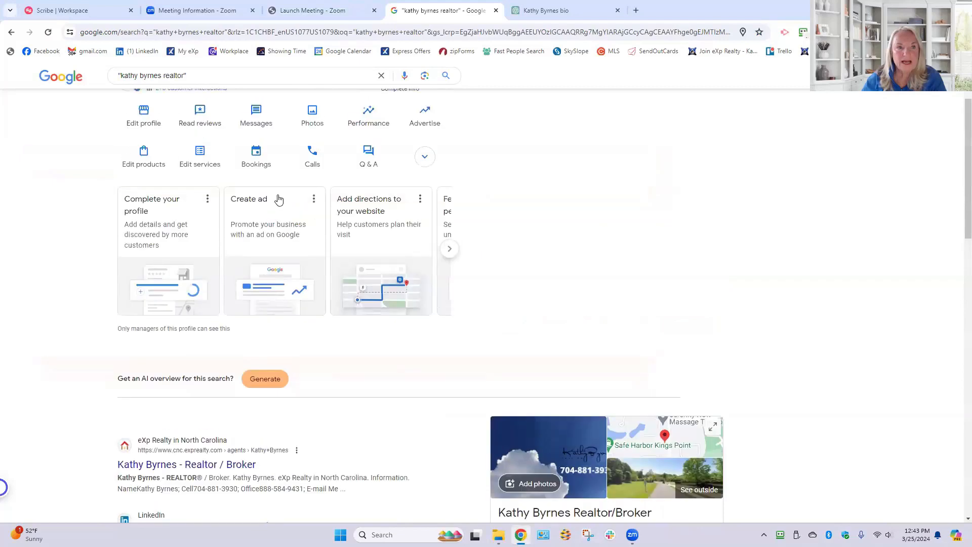
pyautogui.scroll(-7, 379, 173)
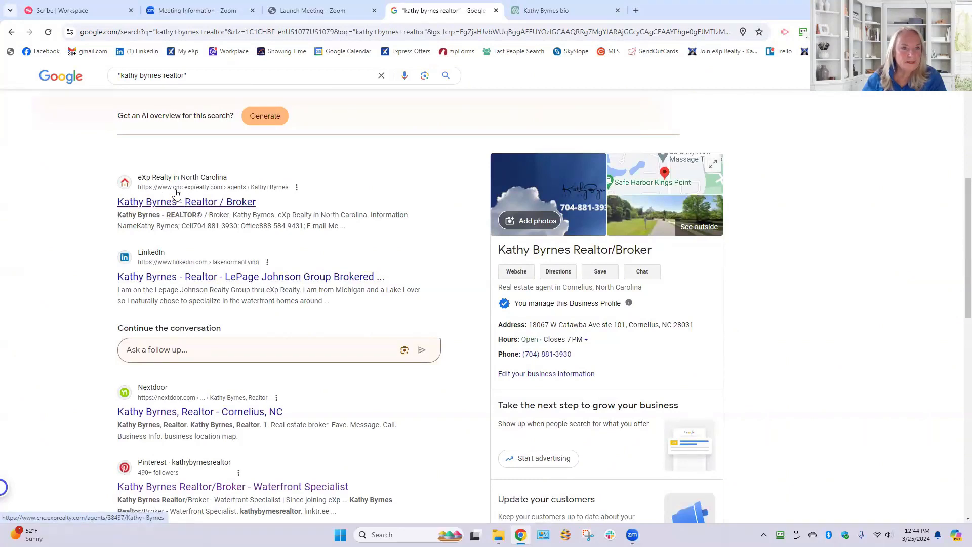
pyautogui.scroll(-2, 321, 204)
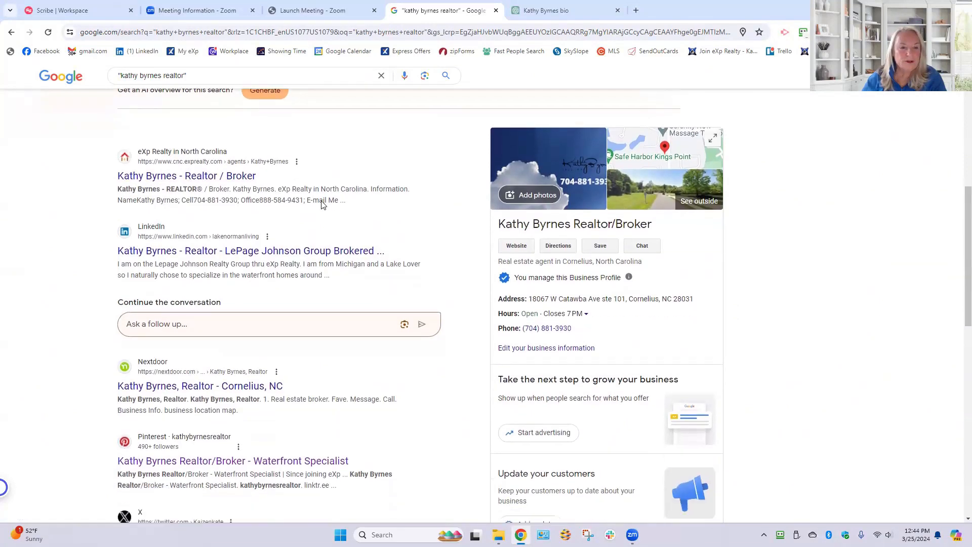
pyautogui.scroll(-2, 323, 204)
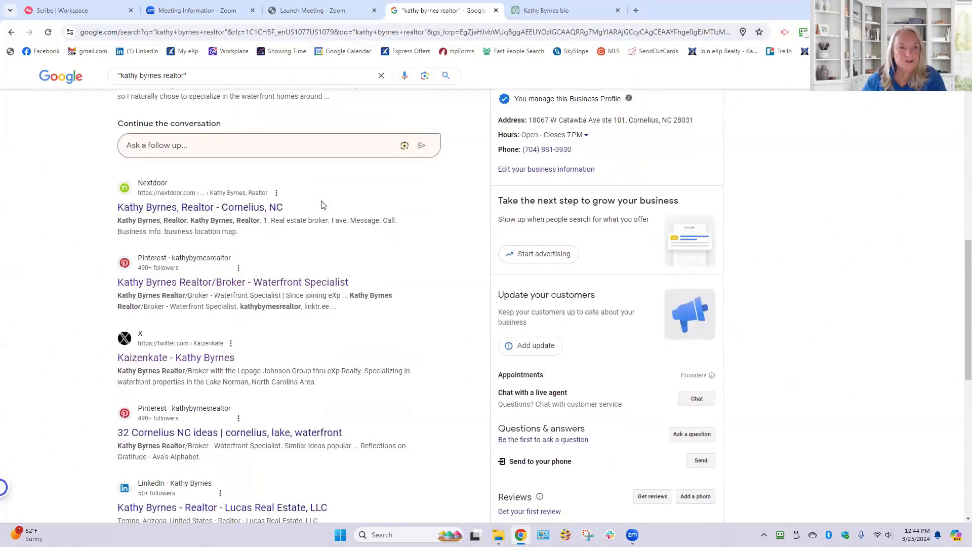
pyautogui.scroll(-2, 321, 204)
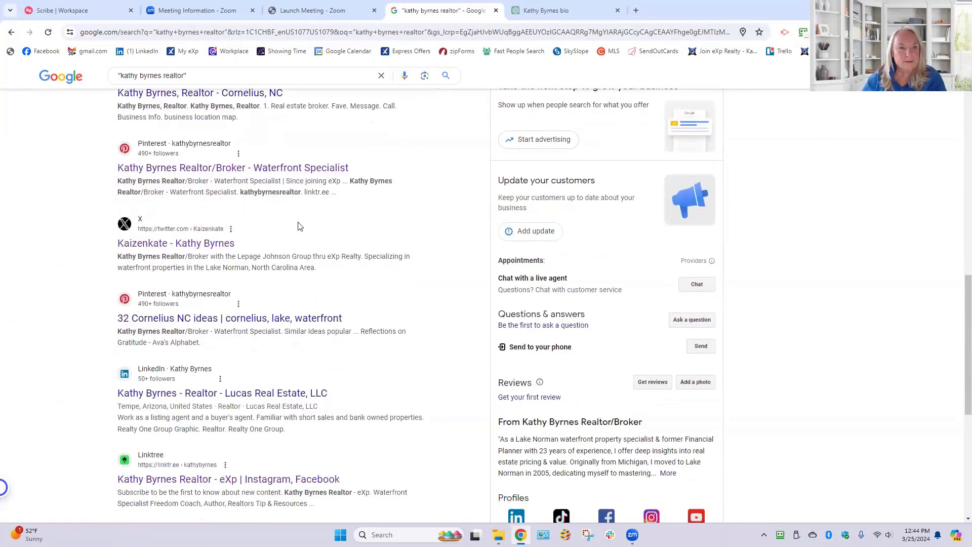
pyautogui.scroll(-3, 300, 226)
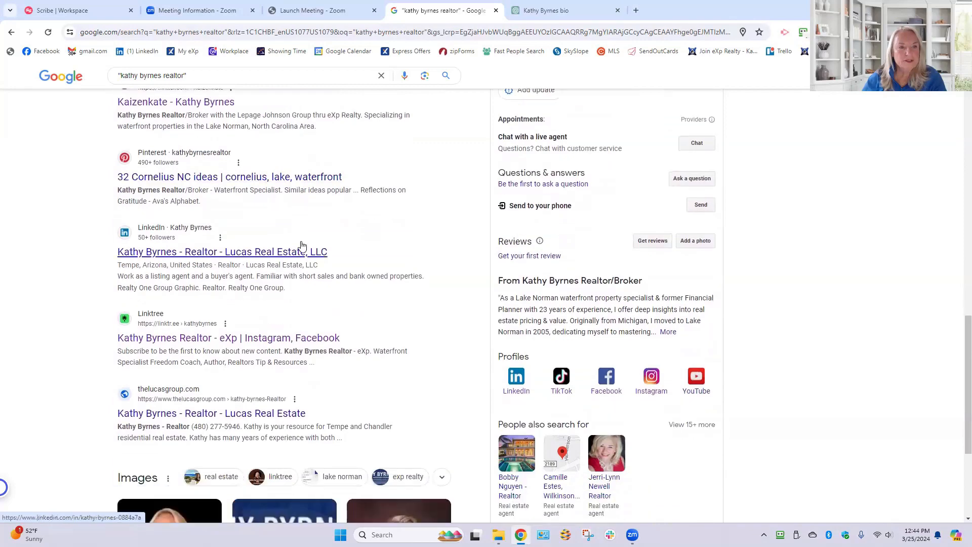
pyautogui.scroll(-2, 301, 248)
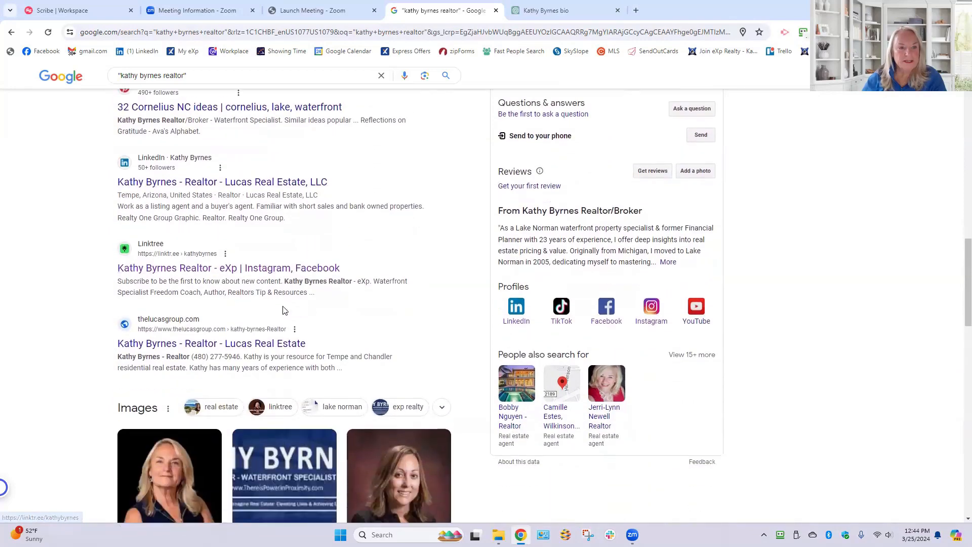
pyautogui.scroll(-2, 284, 310)
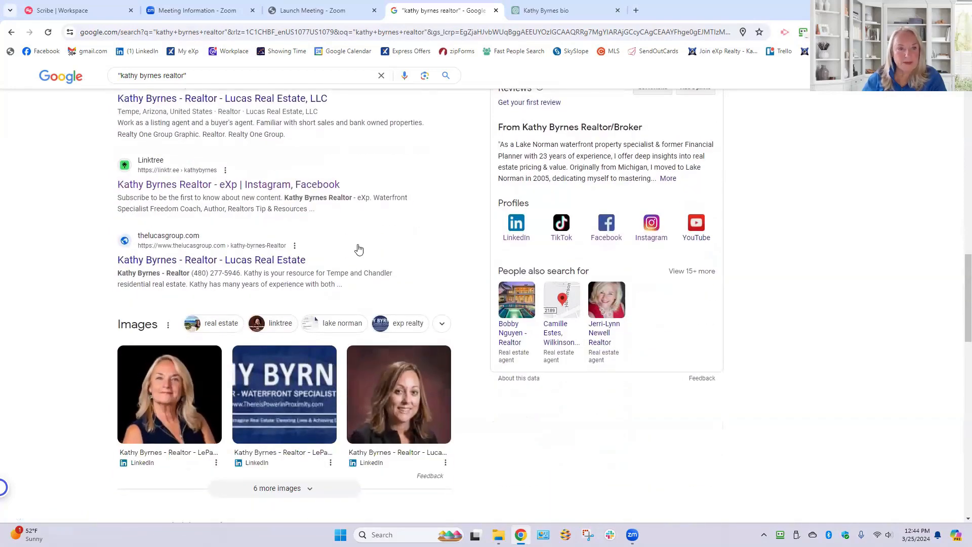
pyautogui.scroll(-7, 358, 249)
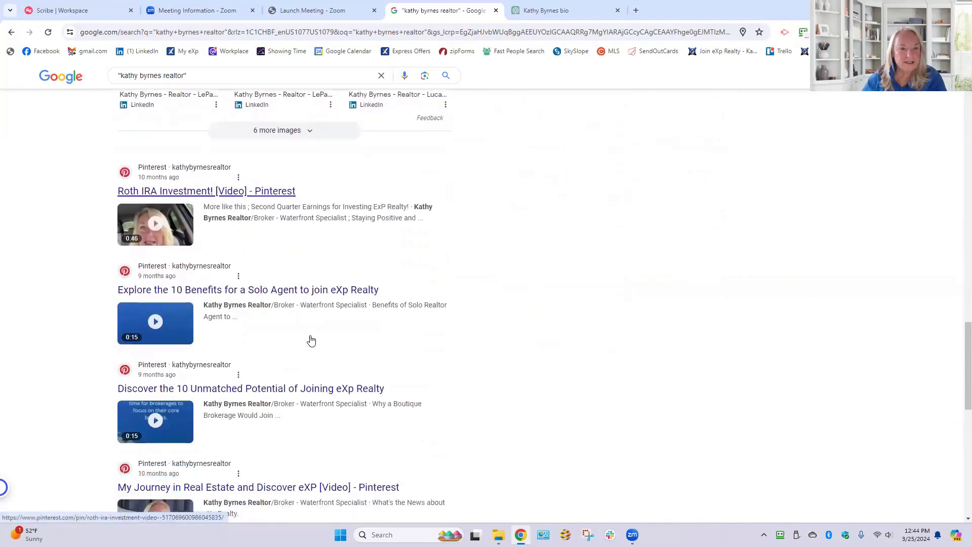
pyautogui.scroll(9, 311, 339)
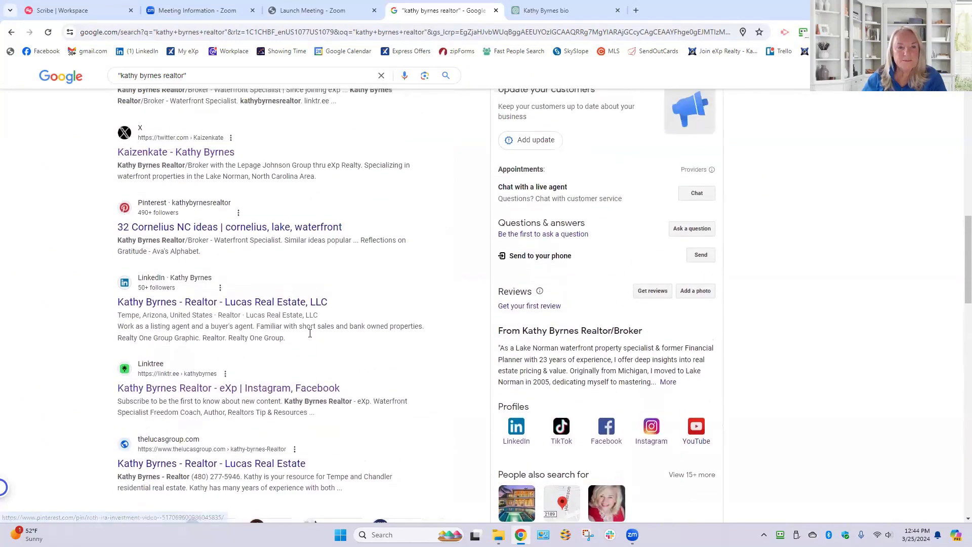
pyautogui.scroll(1, 310, 334)
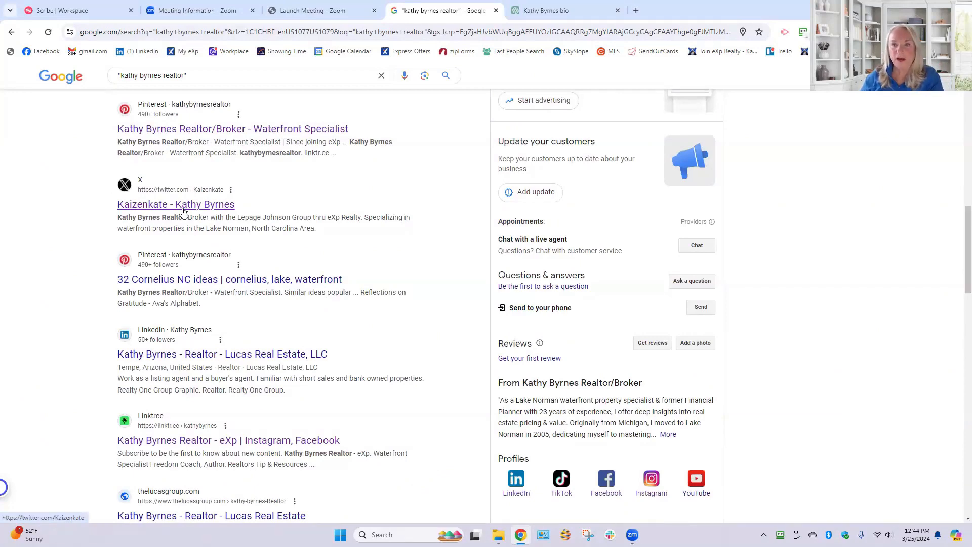
pyautogui.scroll(6, 612, 218)
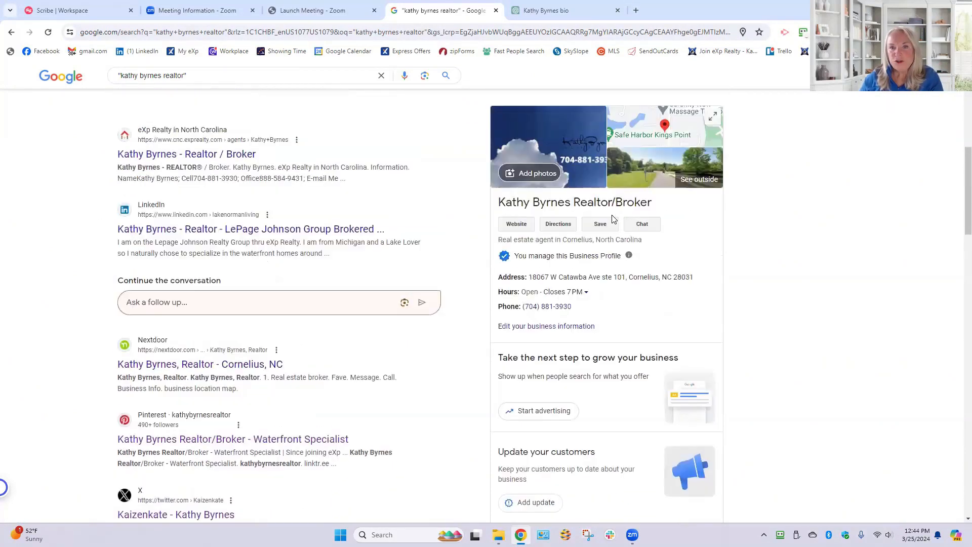
# - Start adding photos to the Google business profile and open the "business page google" folder in Pictures
pyautogui.scroll(1, 614, 238)
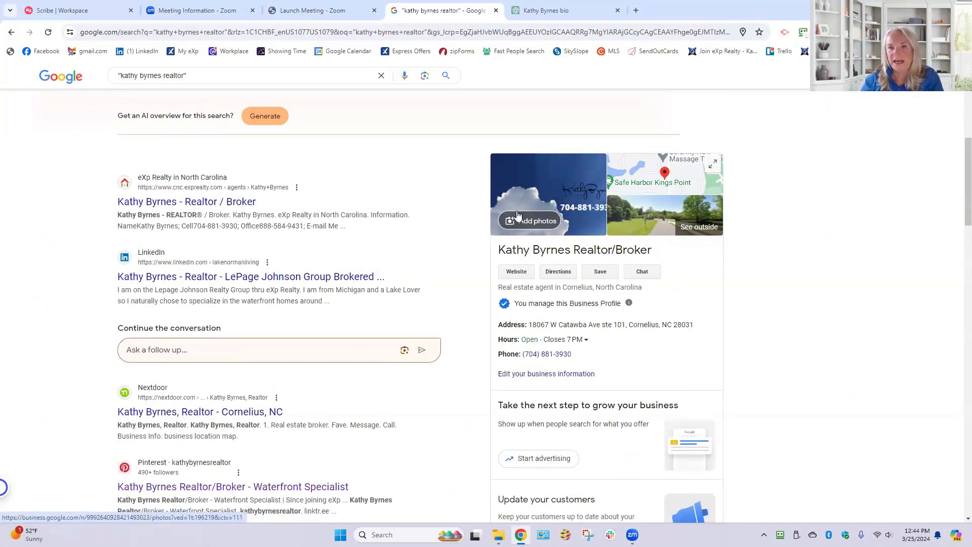
pyautogui.click(539, 223)
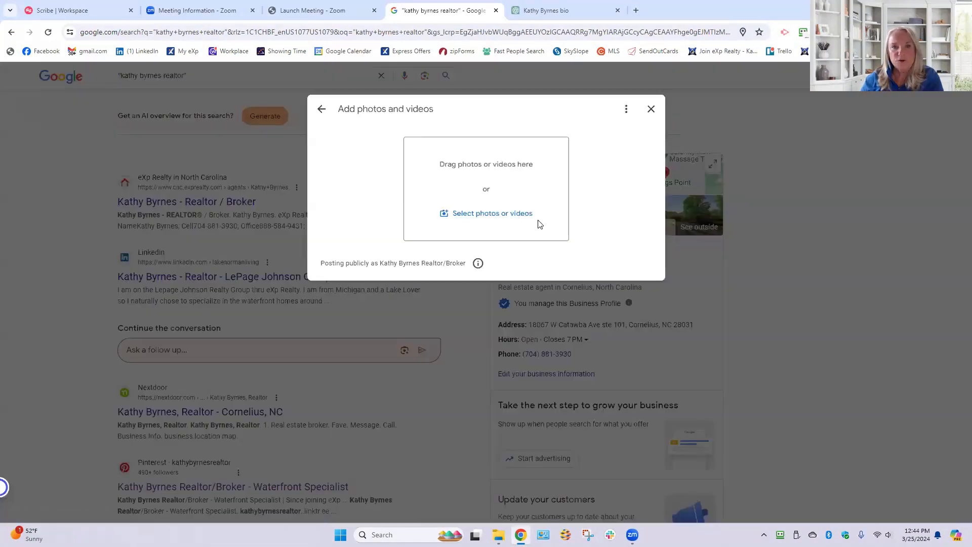
pyautogui.click(492, 218)
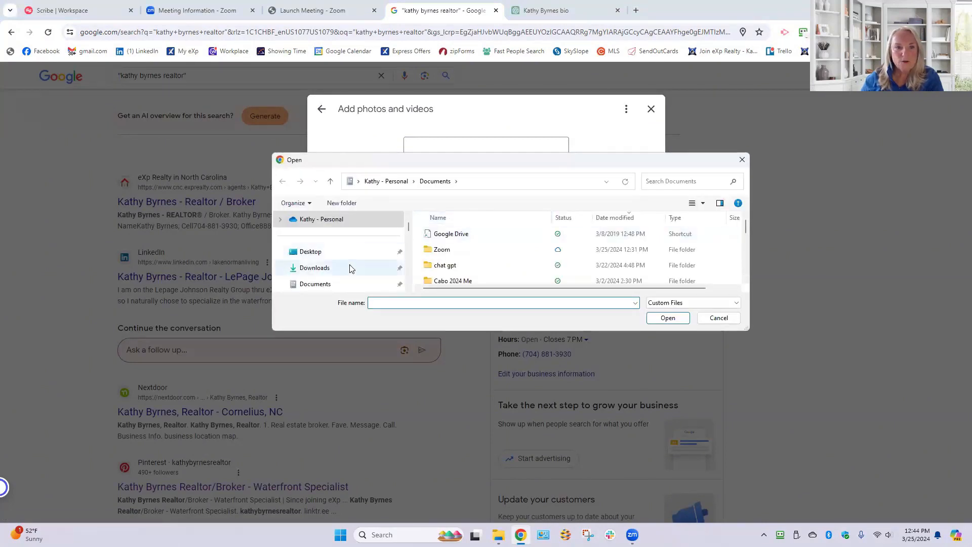
pyautogui.scroll(-5, 350, 268)
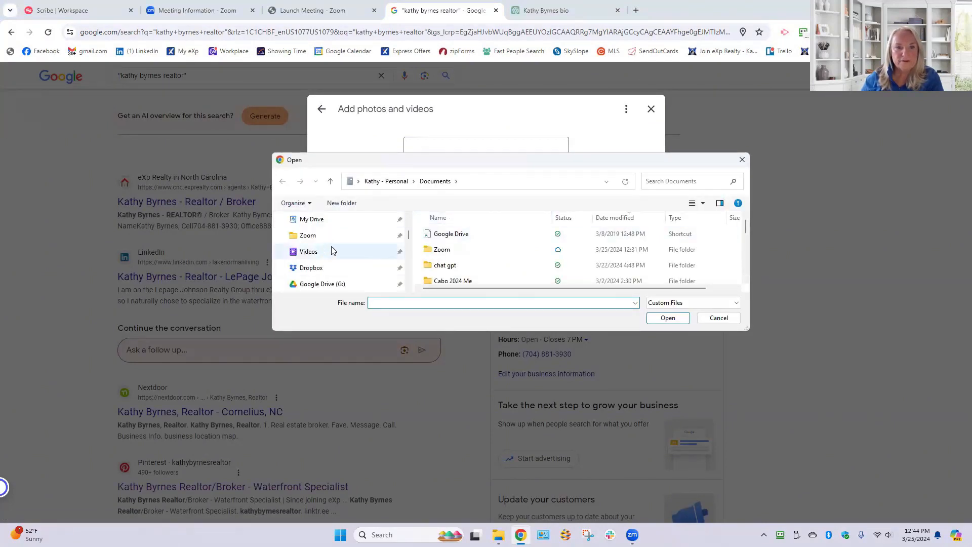
pyautogui.click(319, 224)
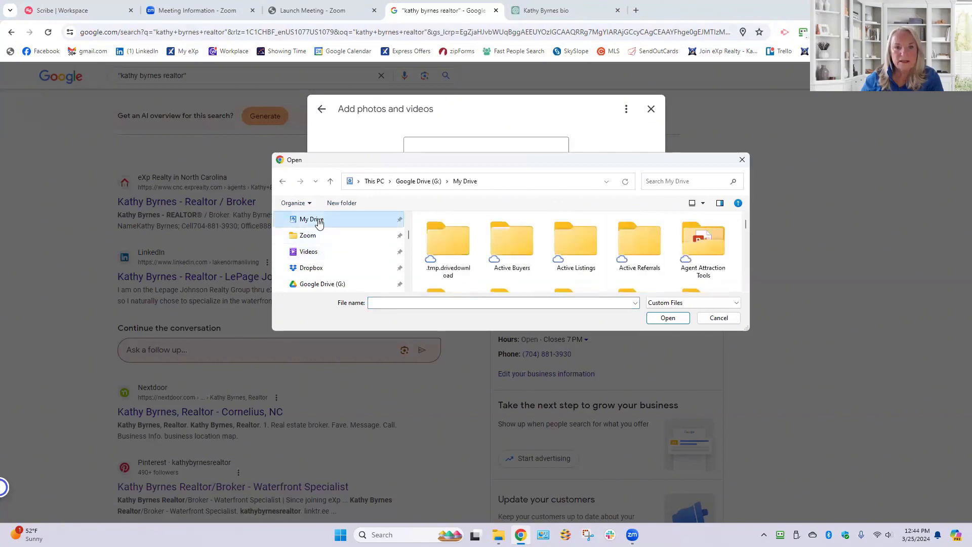
pyautogui.scroll(1, 345, 238)
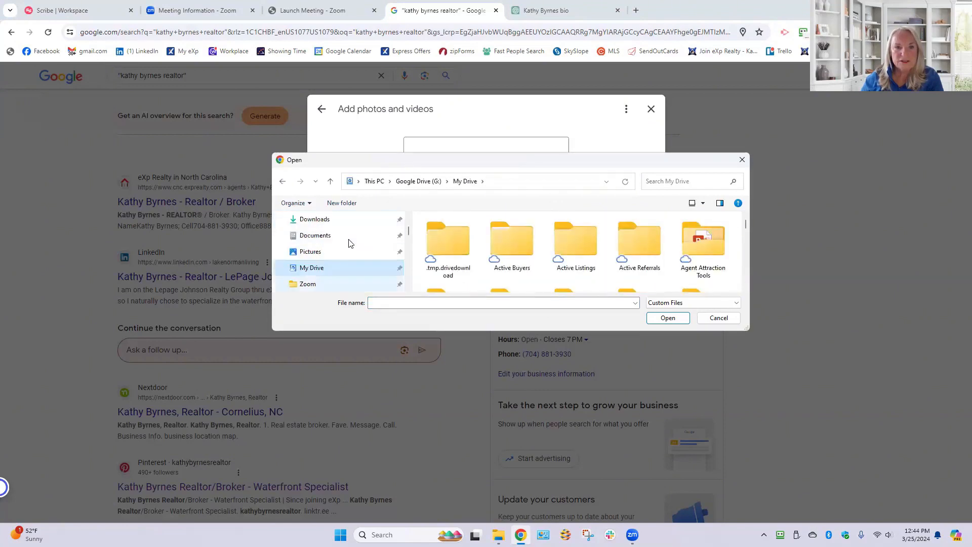
pyautogui.click(325, 256)
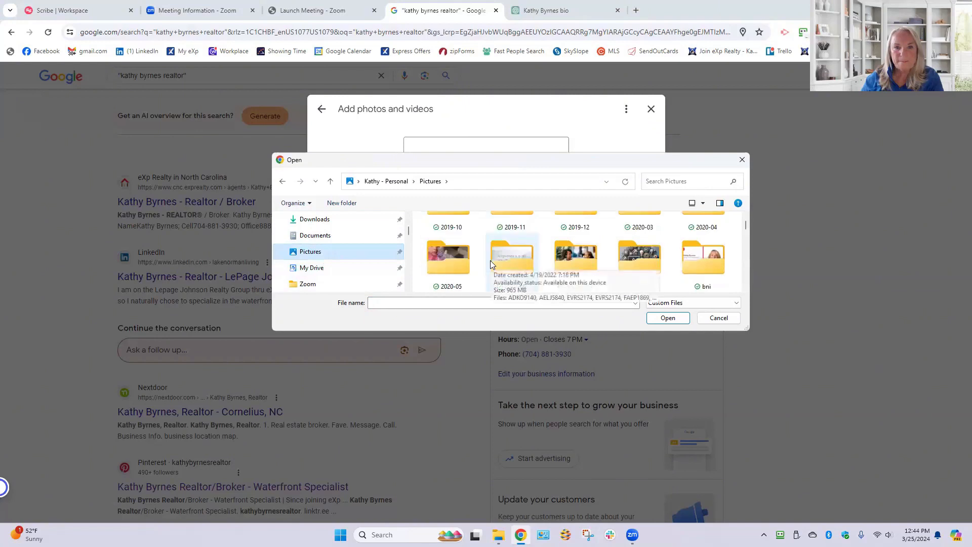
pyautogui.scroll(-1, 490, 260)
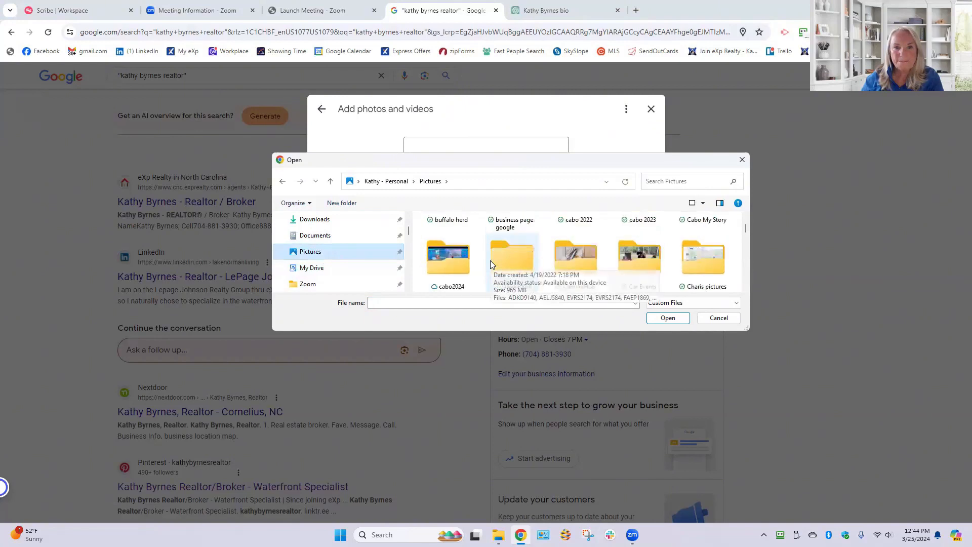
pyautogui.doubleClick(511, 246)
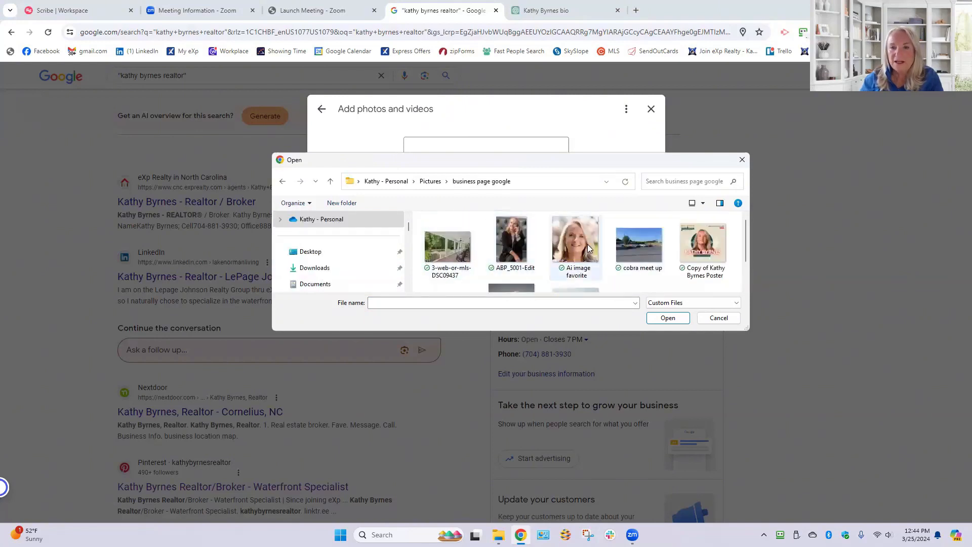
# - Upload all the images in the folder except "Ai image favorite" to the business profile
pyautogui.click(448, 256)
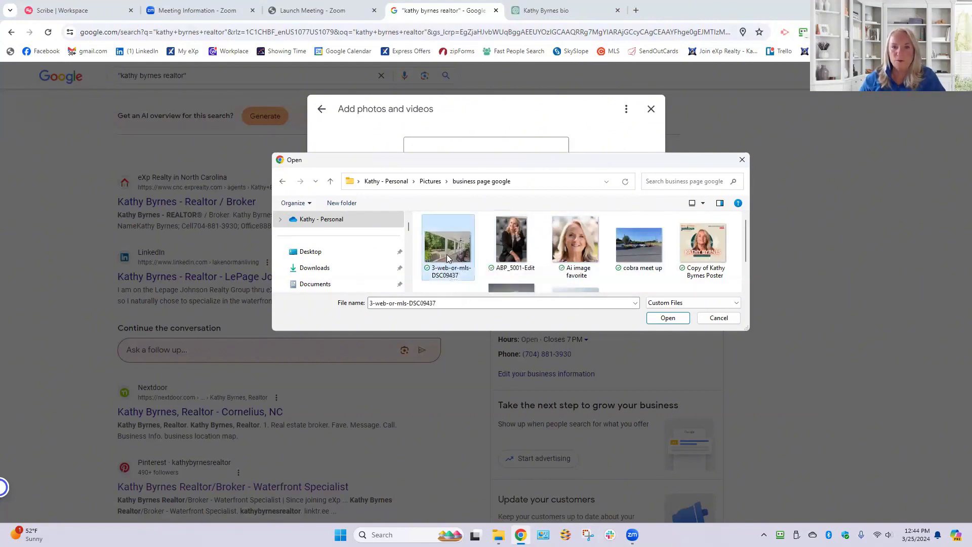
pyautogui.keyDown('ctrl'); pyautogui.click(506, 252); pyautogui.keyUp('ctrl')
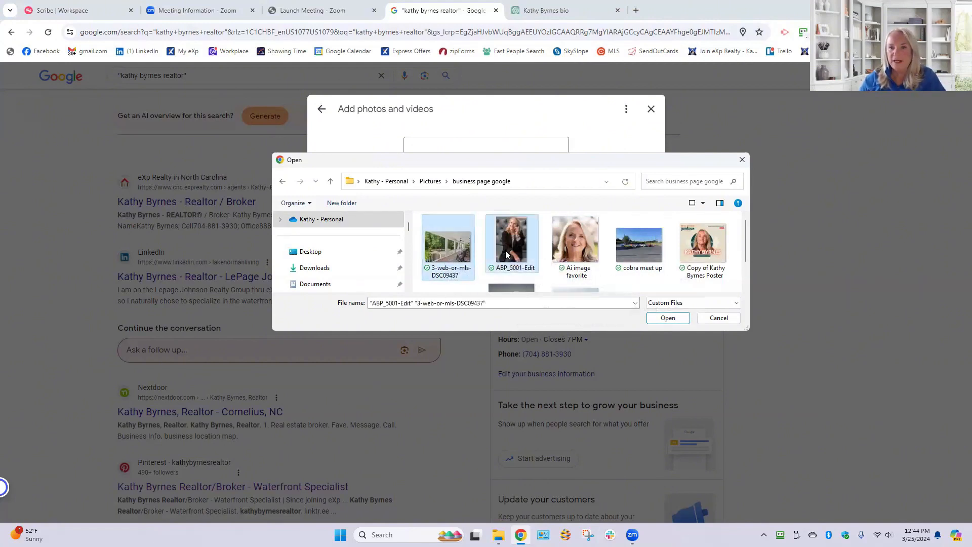
pyautogui.keyDown('ctrl'); pyautogui.click(636, 243); pyautogui.keyUp('ctrl')
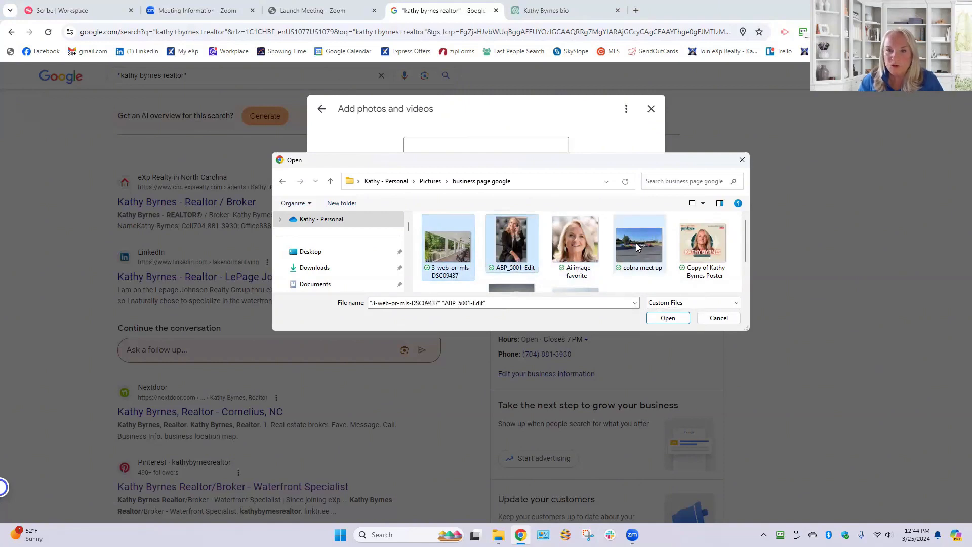
pyautogui.keyDown('ctrl'); pyautogui.click(711, 252); pyautogui.keyUp('ctrl')
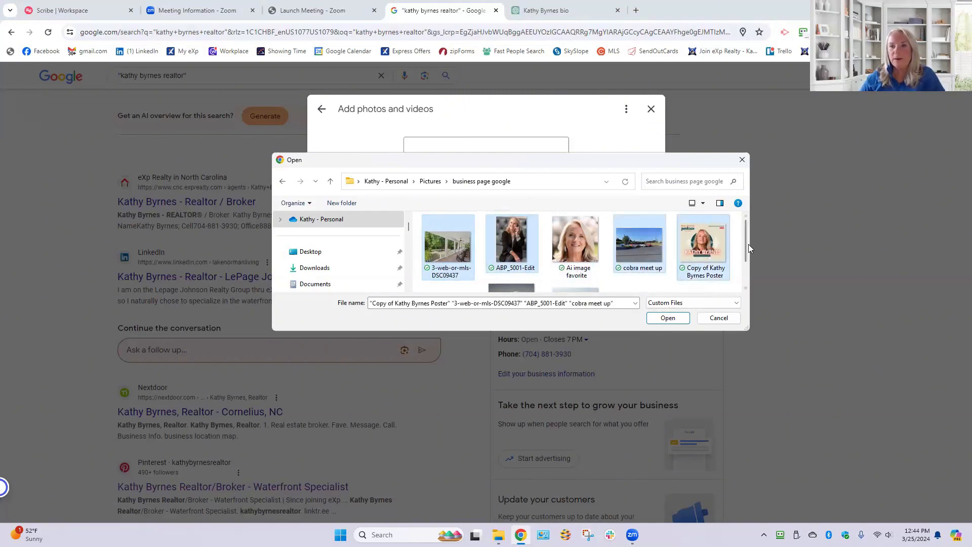
pyautogui.moveTo(748, 251); pyautogui.dragTo(751, 269)
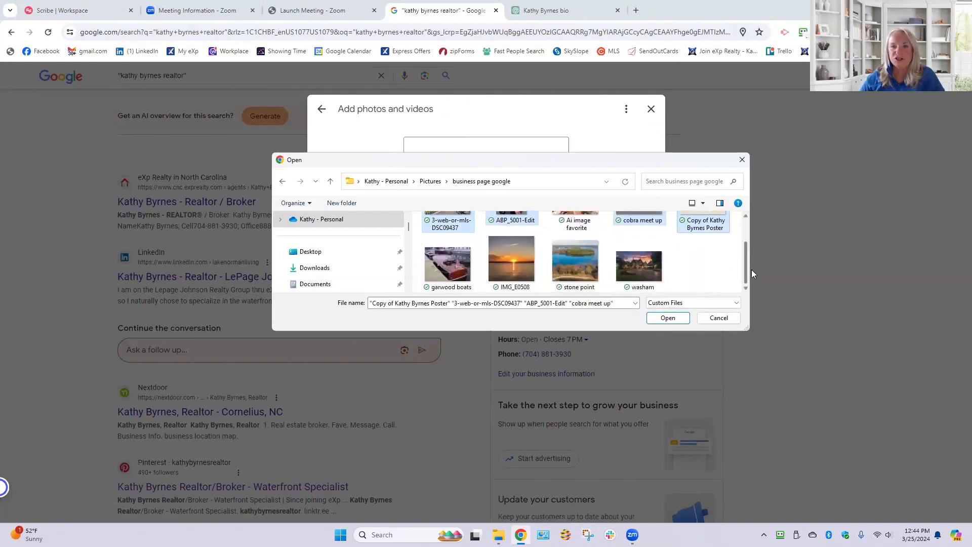
pyautogui.keyDown('ctrl'); pyautogui.click(463, 264); pyautogui.keyUp('ctrl')
pyautogui.keyDown('ctrl'); pyautogui.click(507, 258); pyautogui.keyUp('ctrl')
pyautogui.keyDown('ctrl'); pyautogui.click(577, 260); pyautogui.keyUp('ctrl')
pyautogui.keyDown('ctrl'); pyautogui.click(633, 264); pyautogui.keyUp('ctrl')
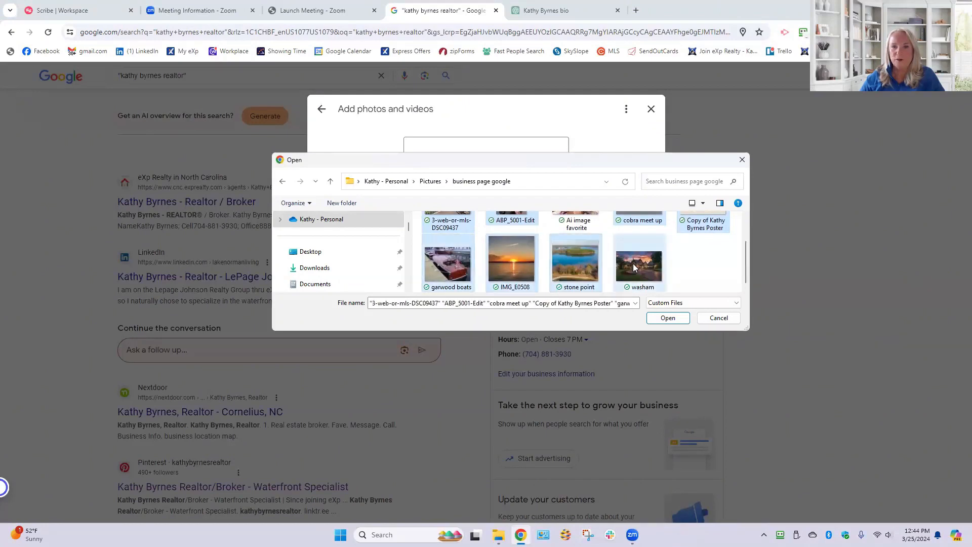
pyautogui.click(661, 318)
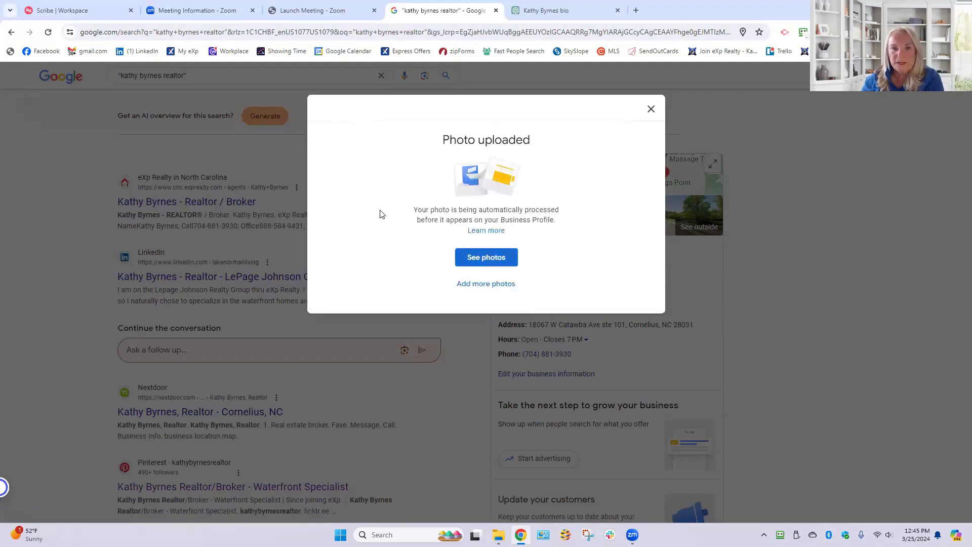
# - Review the latest photos uploaded to the business profile and return to its information in the search results
pyautogui.click(499, 258)
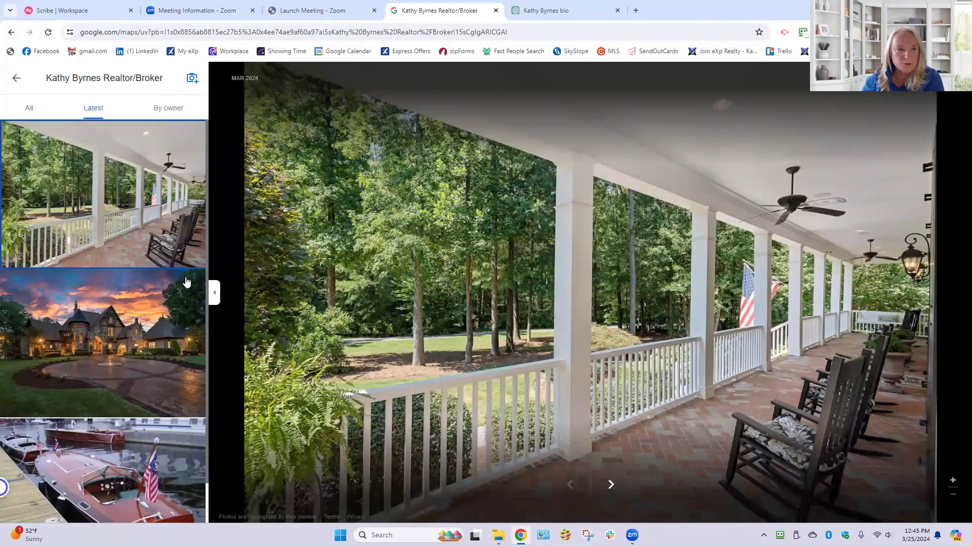
pyautogui.scroll(-1, 116, 312)
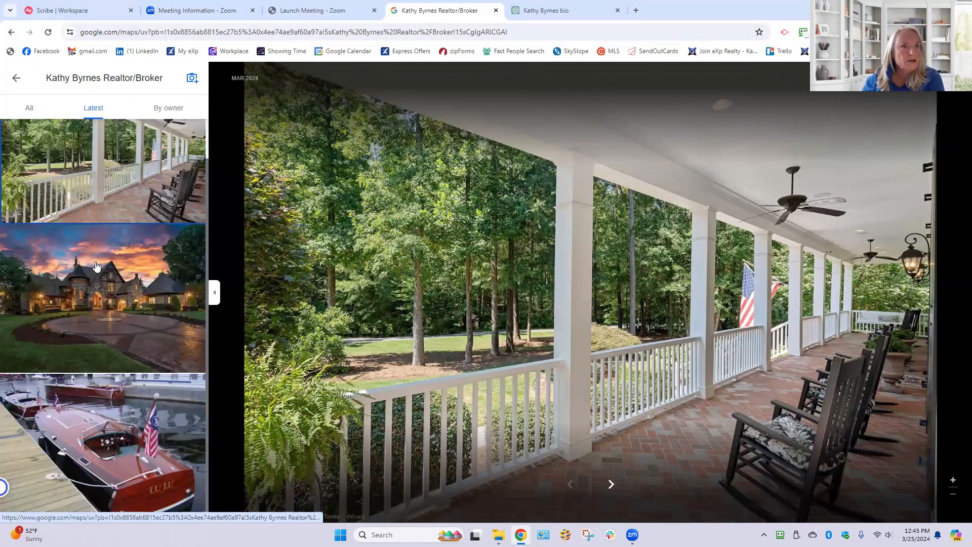
pyautogui.click(18, 81)
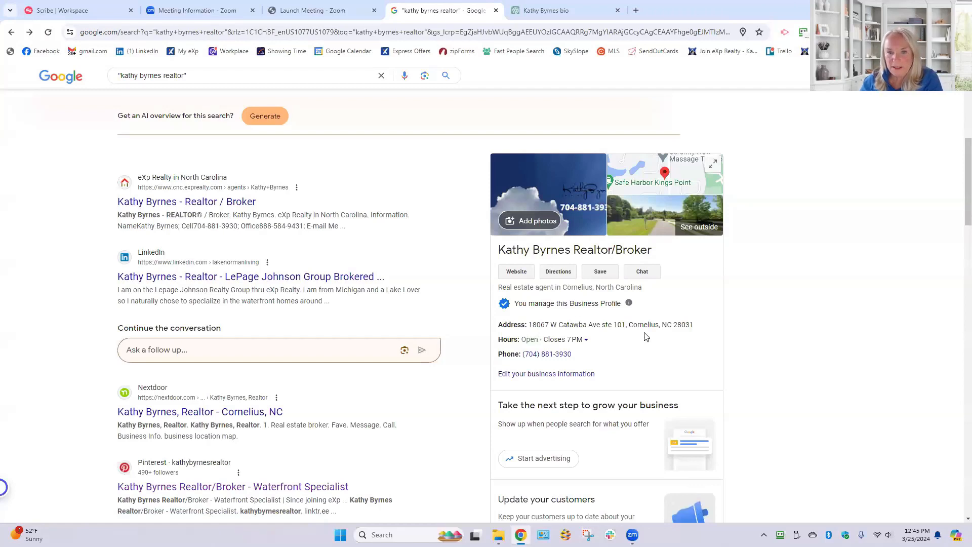
pyautogui.scroll(-1, 600, 315)
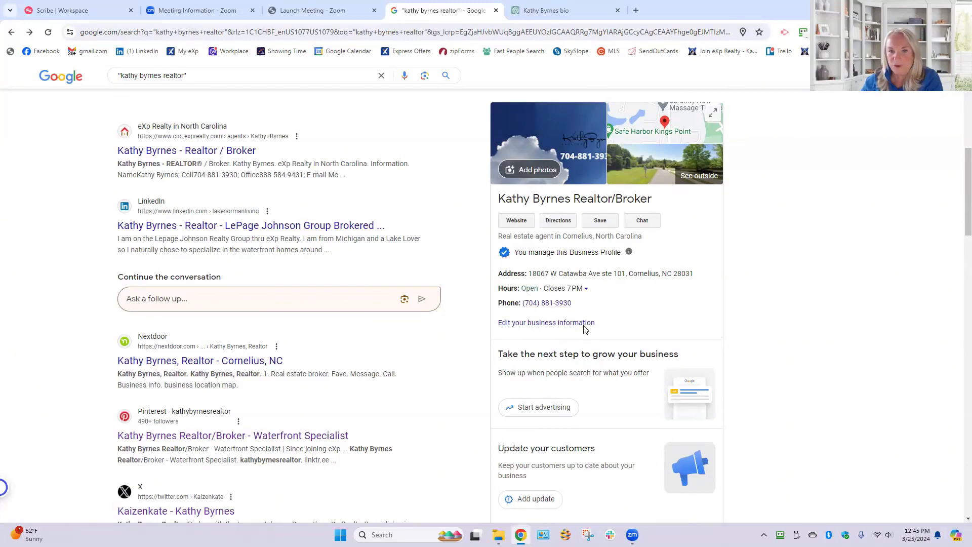
# - Open the business information of the Google business profile and its description for editing
pyautogui.scroll(-2, 577, 236)
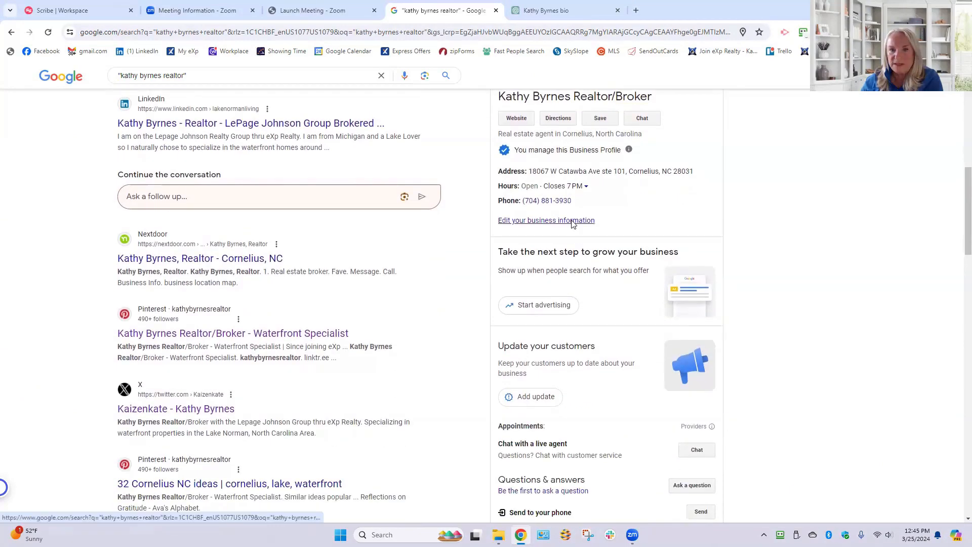
pyautogui.click(571, 221)
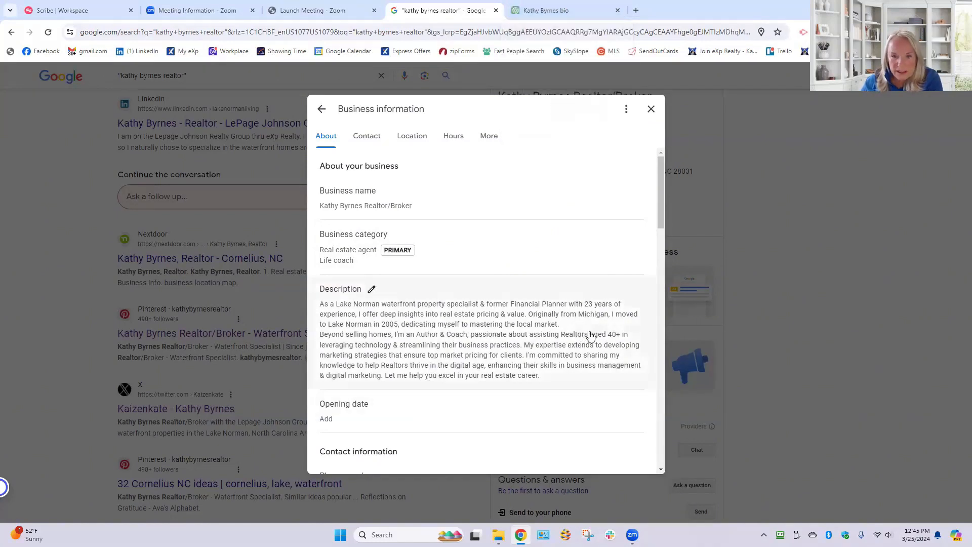
pyautogui.click(372, 290)
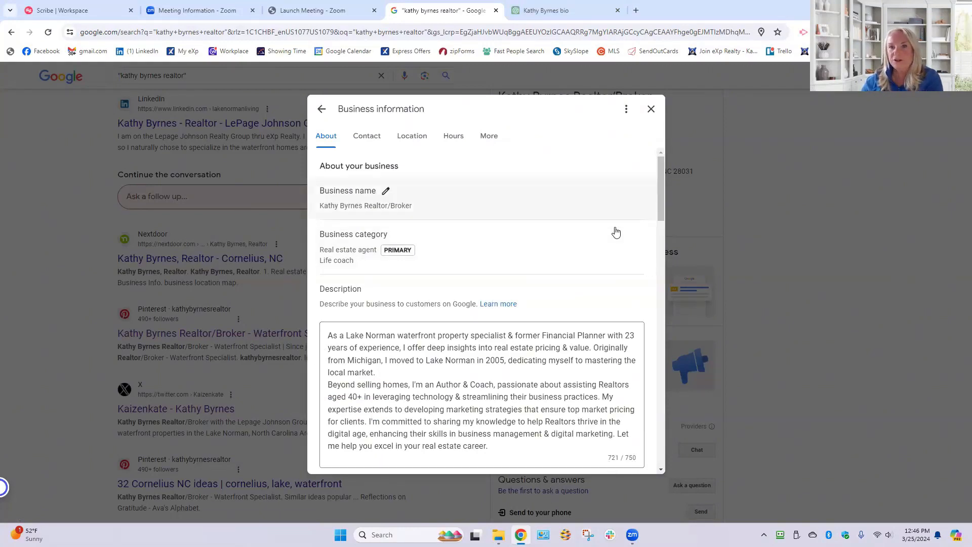
# - Switch to ChatGPT and review the existing bio chat, including its prompts on tone and length and the resulting bio versions
pyautogui.click(565, 15)
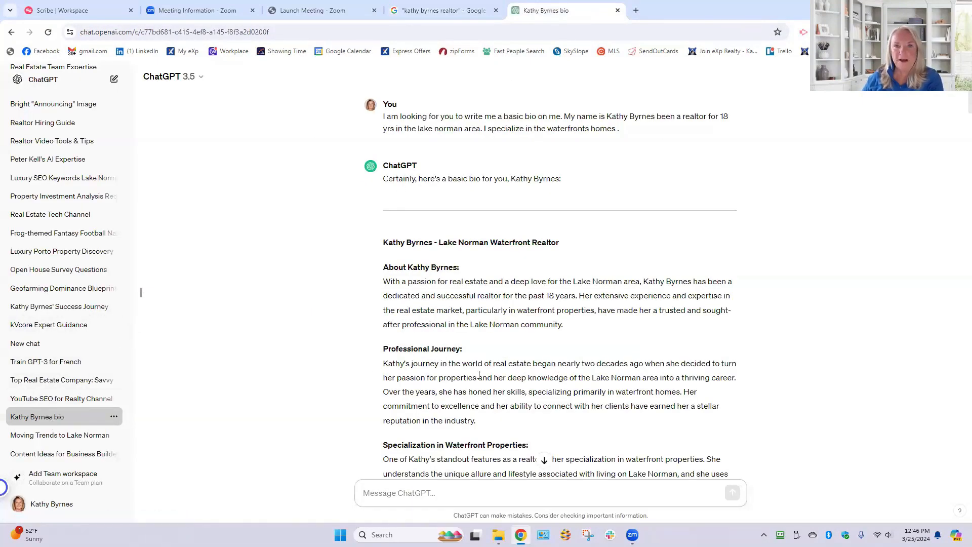
pyautogui.scroll(10, 82, 167)
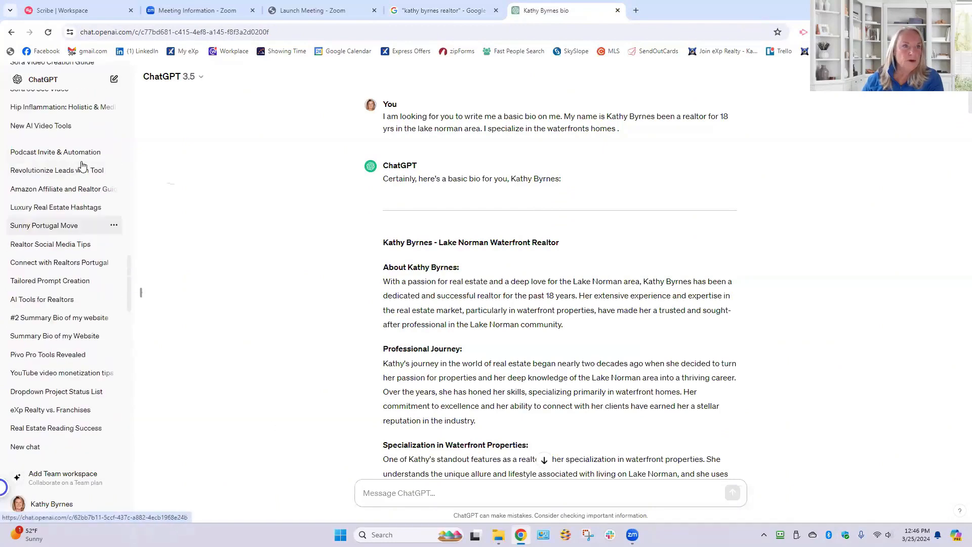
pyautogui.scroll(-9, 497, 191)
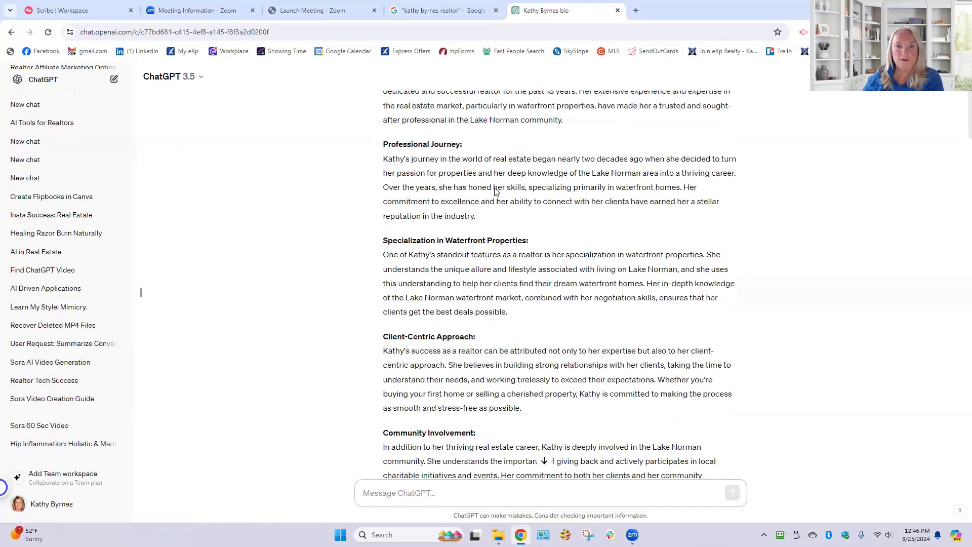
pyautogui.scroll(-4, 495, 189)
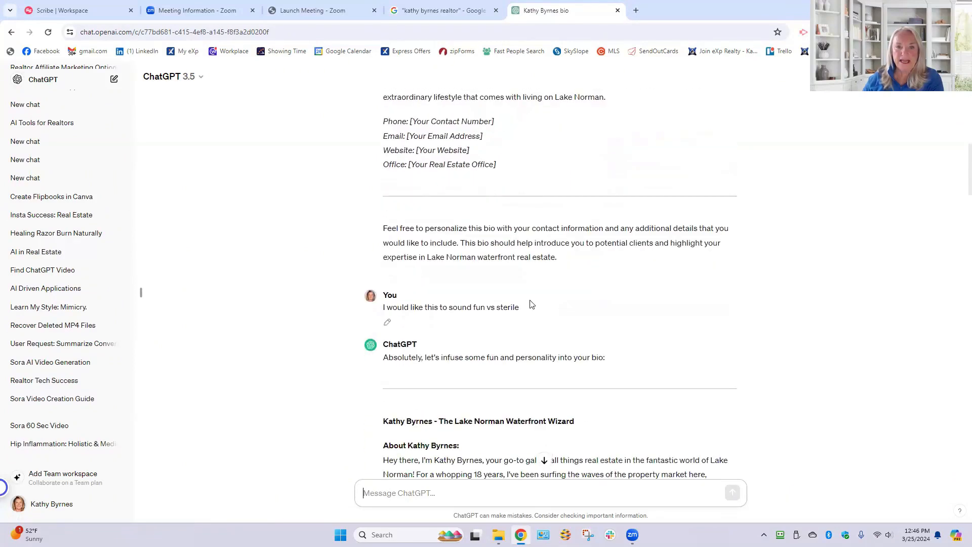
pyautogui.scroll(-2, 531, 303)
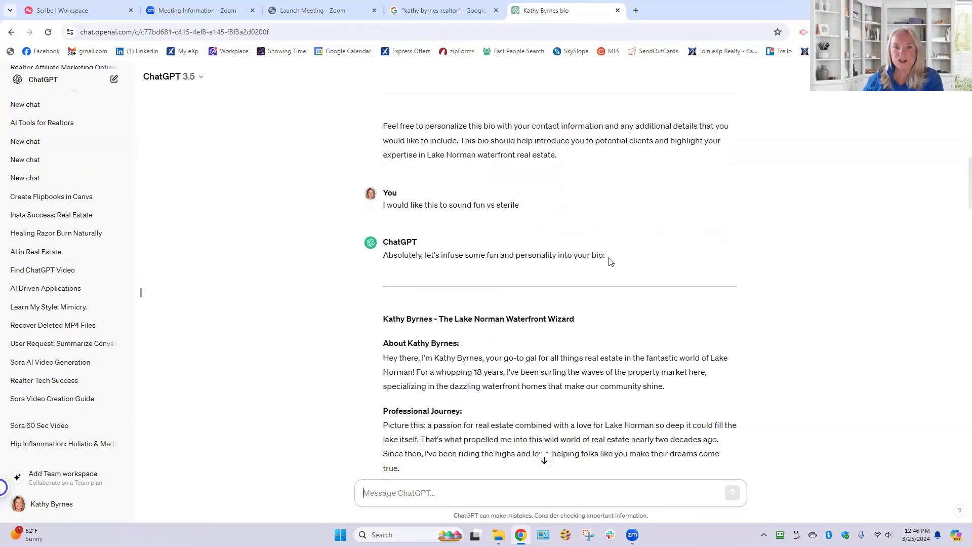
pyautogui.scroll(-5, 611, 259)
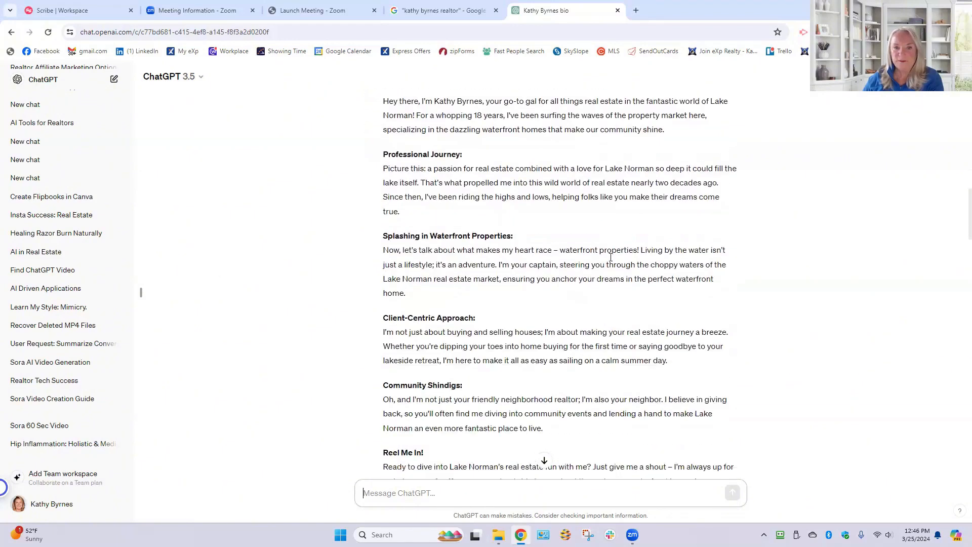
pyautogui.scroll(-8, 610, 257)
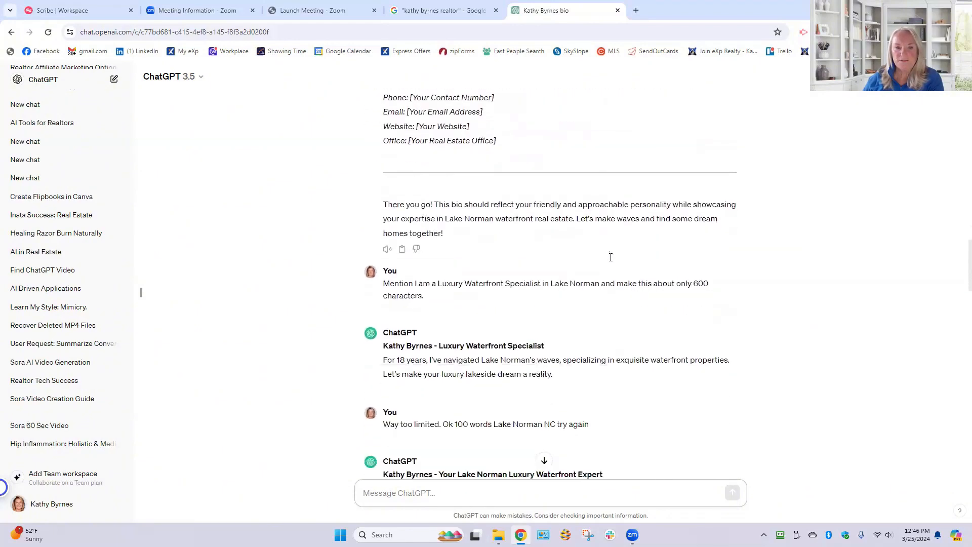
pyautogui.scroll(-2, 610, 258)
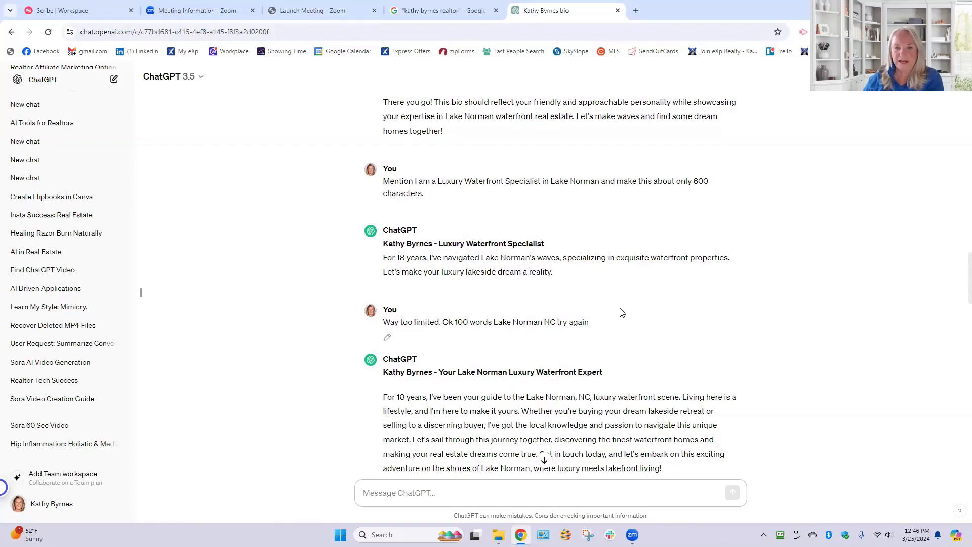
pyautogui.scroll(-2, 621, 312)
pyautogui.scroll(4, 192, 241)
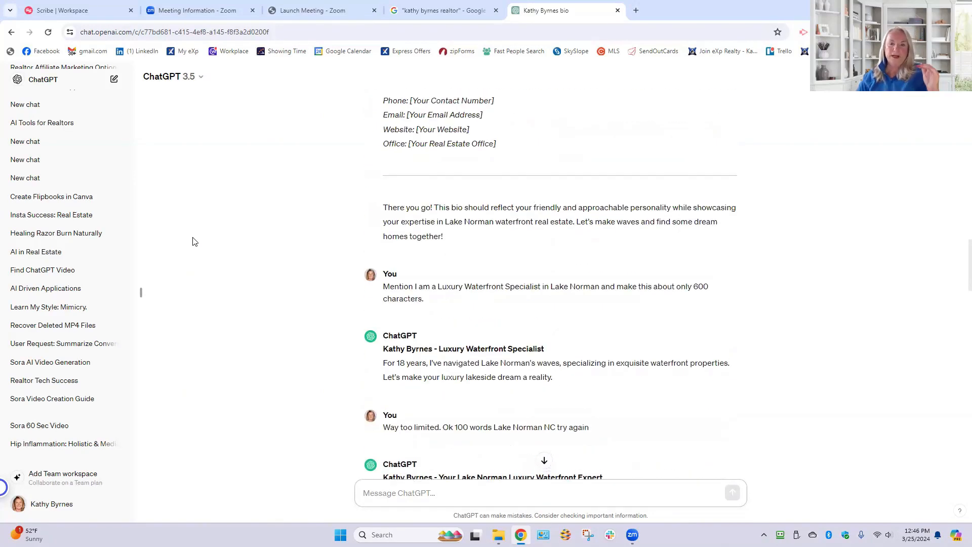
pyautogui.scroll(5, 192, 241)
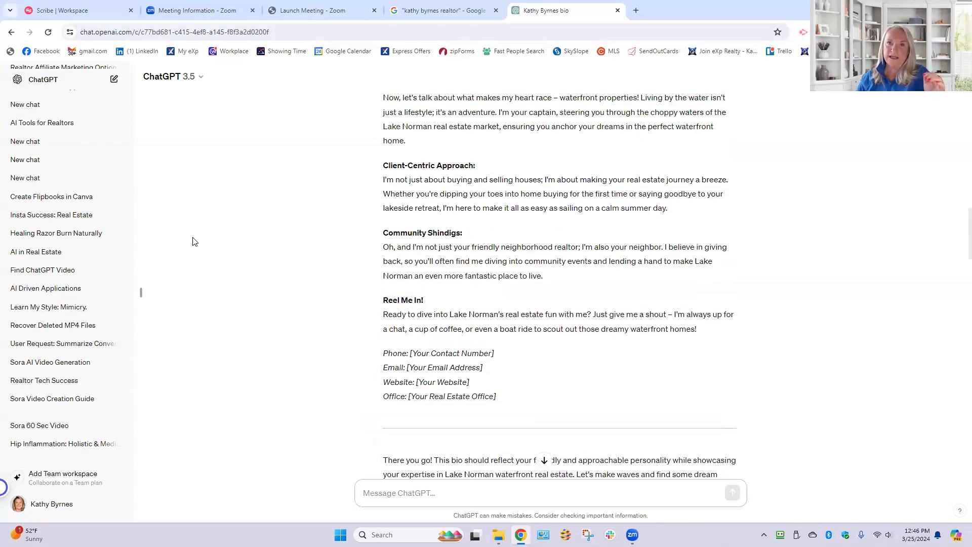
pyautogui.scroll(1, 192, 241)
pyautogui.scroll(12, 193, 241)
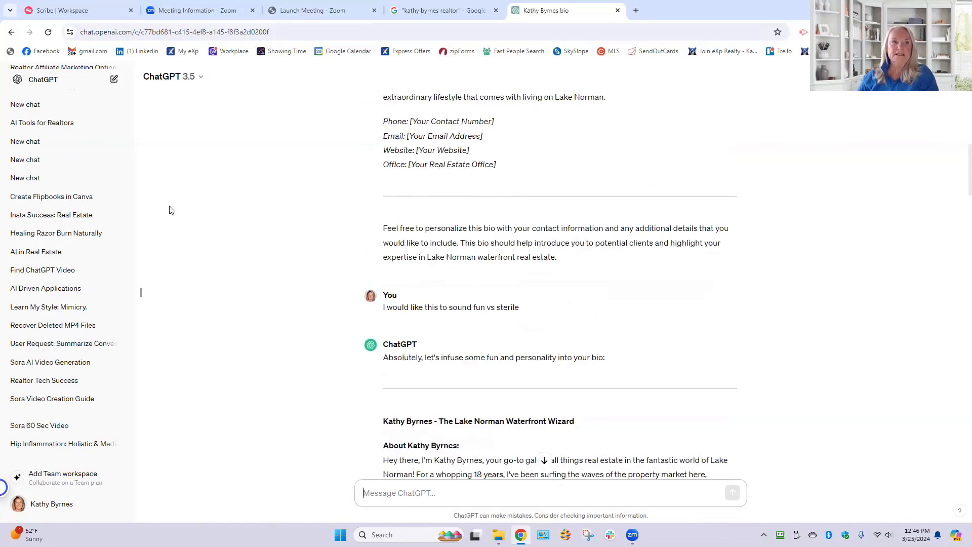
# - Start a new GPT-4 chat and begin the prompt by telling it that it is a bio writing specialist
pyautogui.click(204, 82)
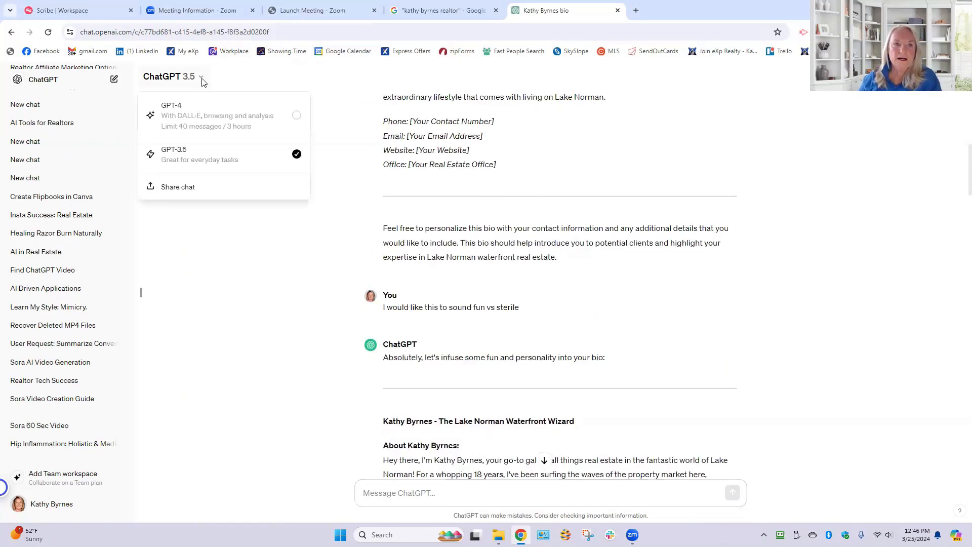
pyautogui.click(174, 112)
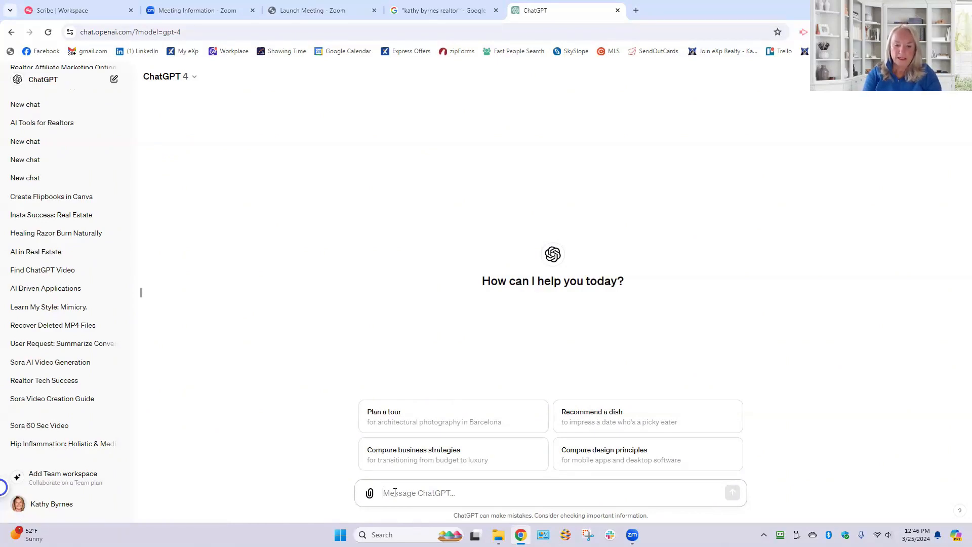
pyautogui.write('You ae')
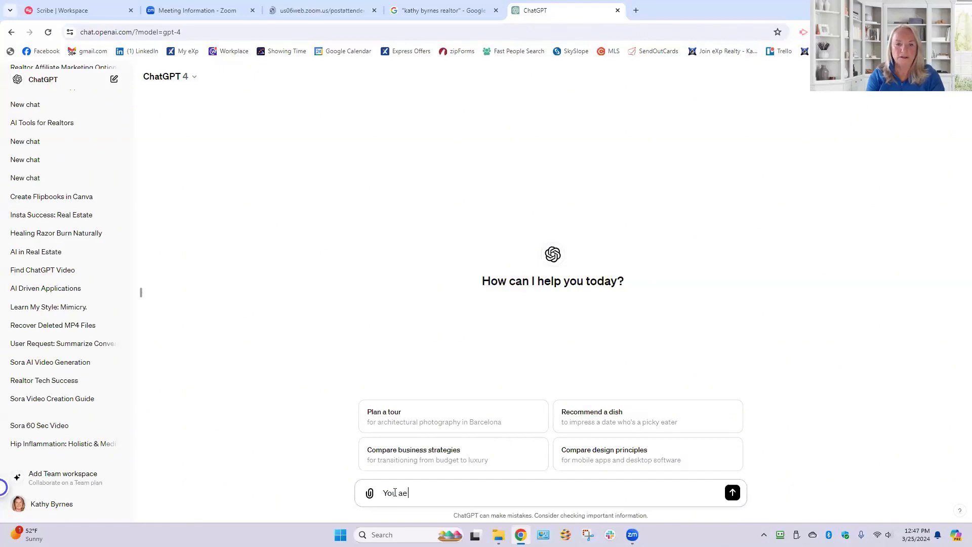
pyautogui.press('BackSpace')
pyautogui.write('re a bio')
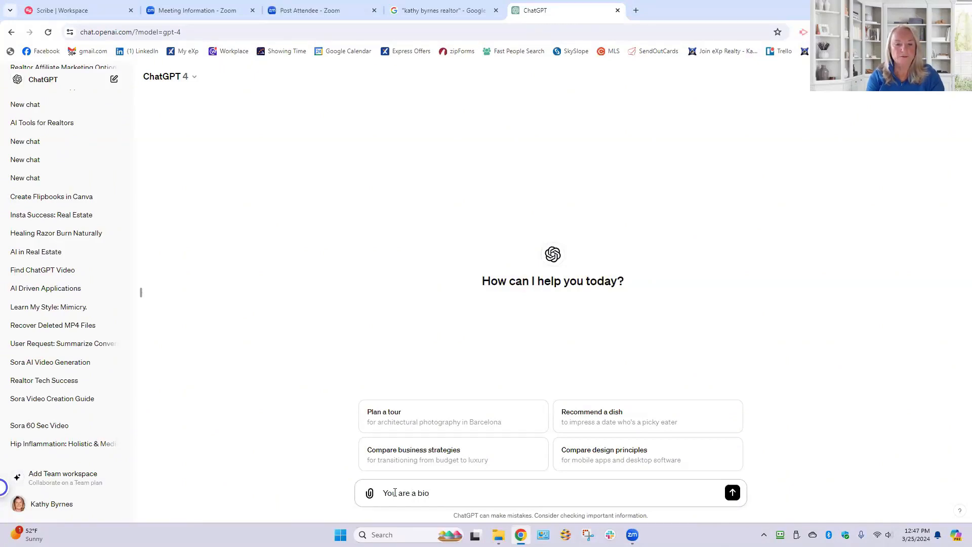
pyautogui.write(' writing speci')
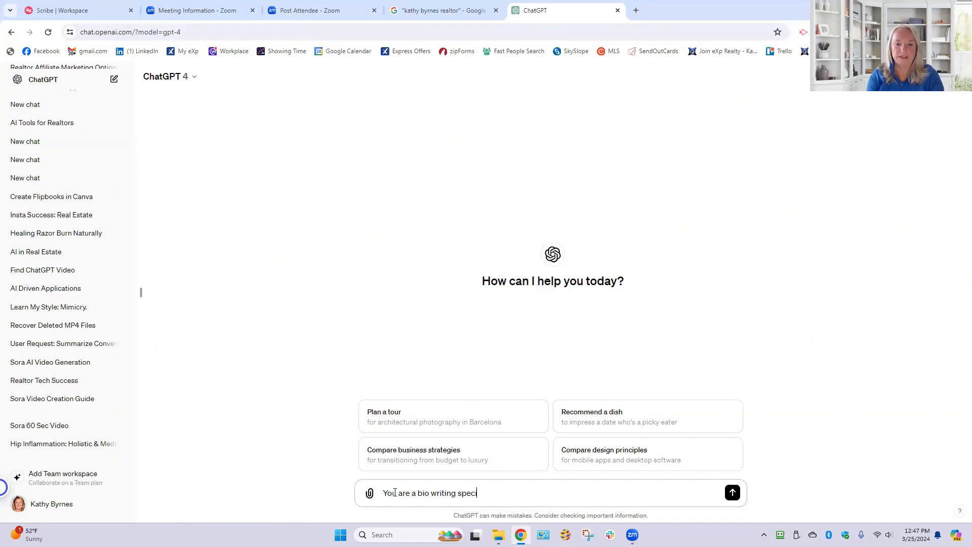
pyautogui.write('alilst.')
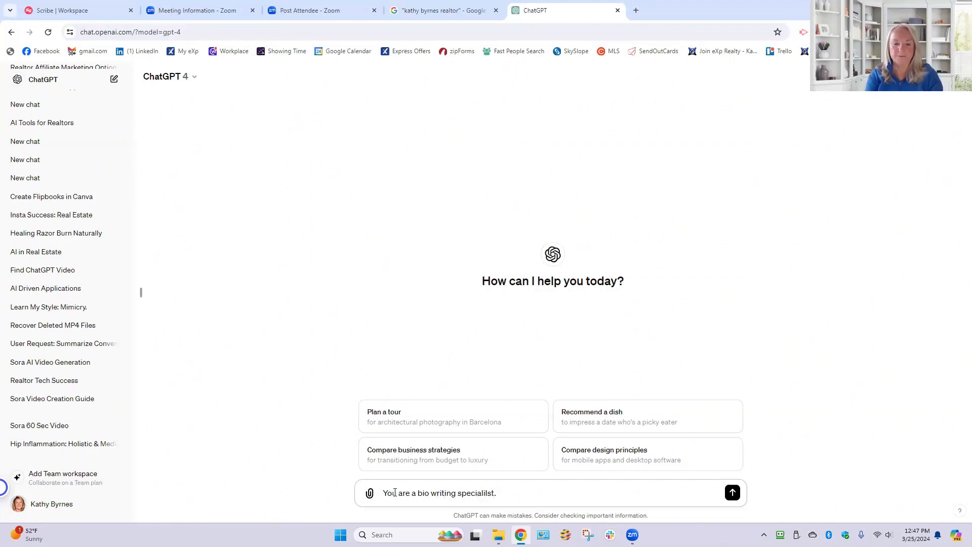
pyautogui.write(' I want you to')
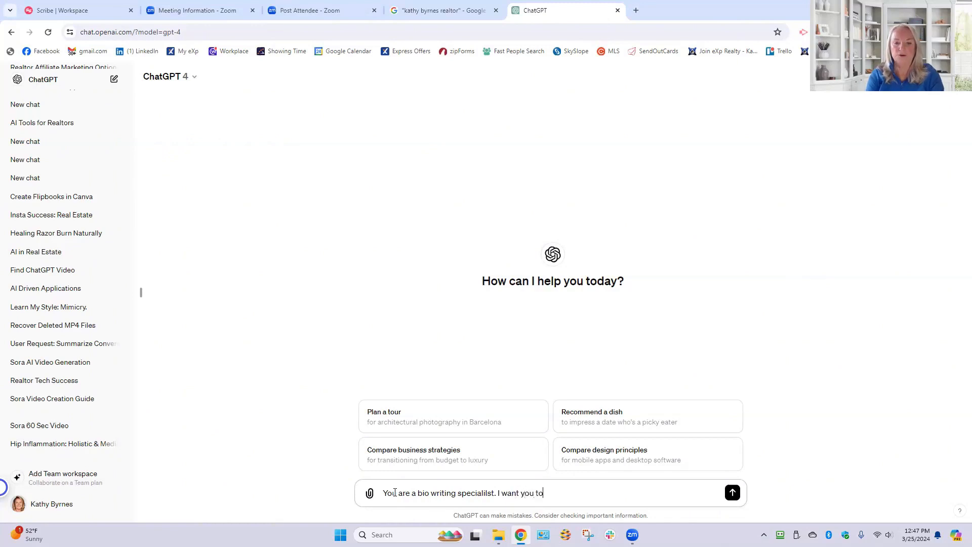
pyautogui.write(' create a')
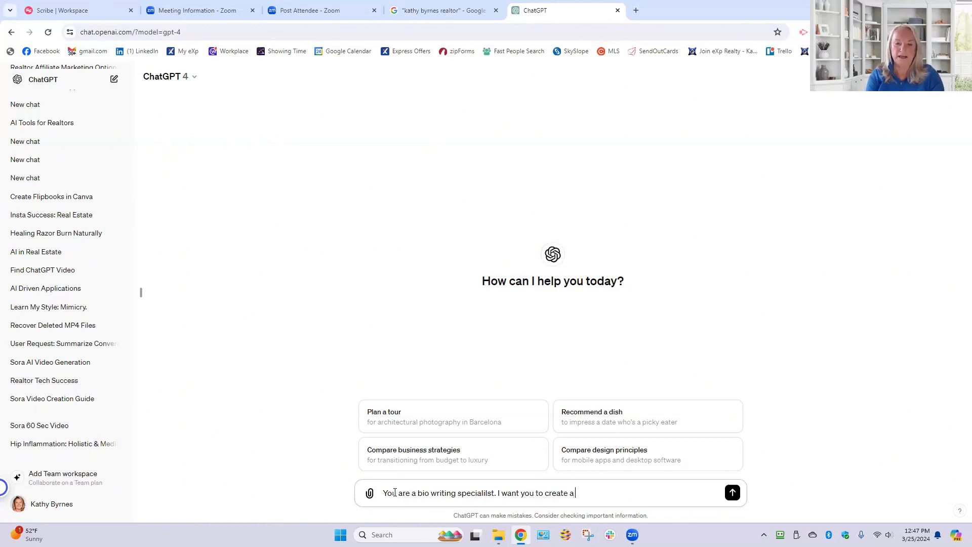
pyautogui.write(' bio in the third')
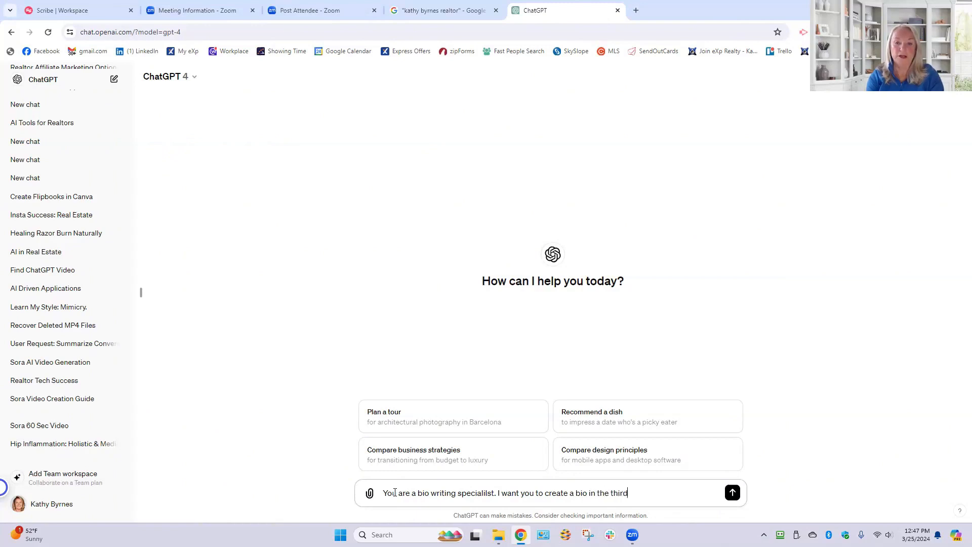
pyautogui.write(' party')
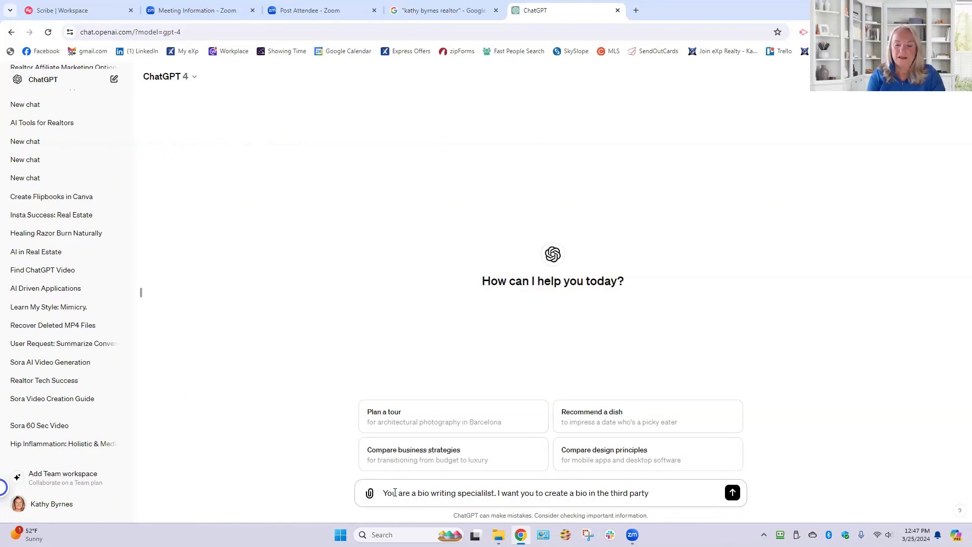
pyautogui.write(' and I n')
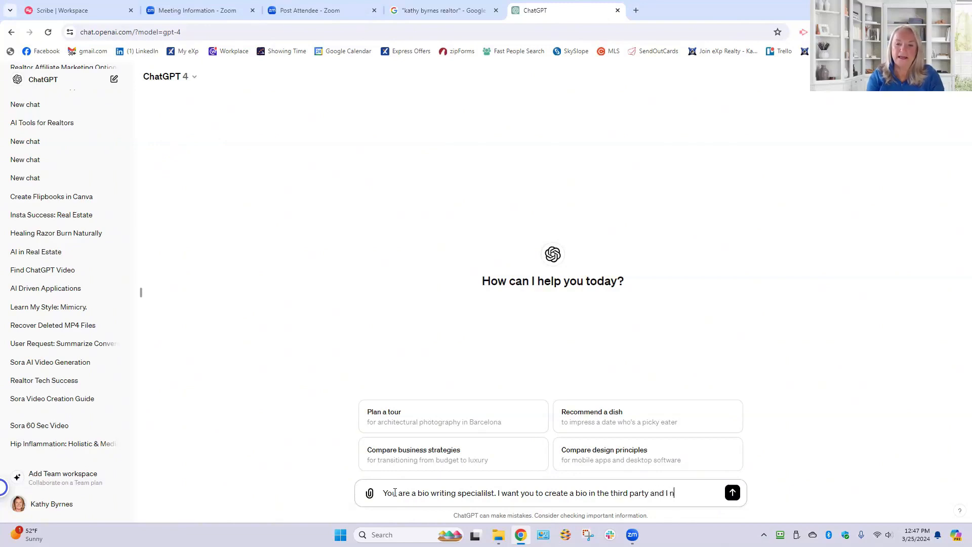
pyautogui.write('eed it to be')
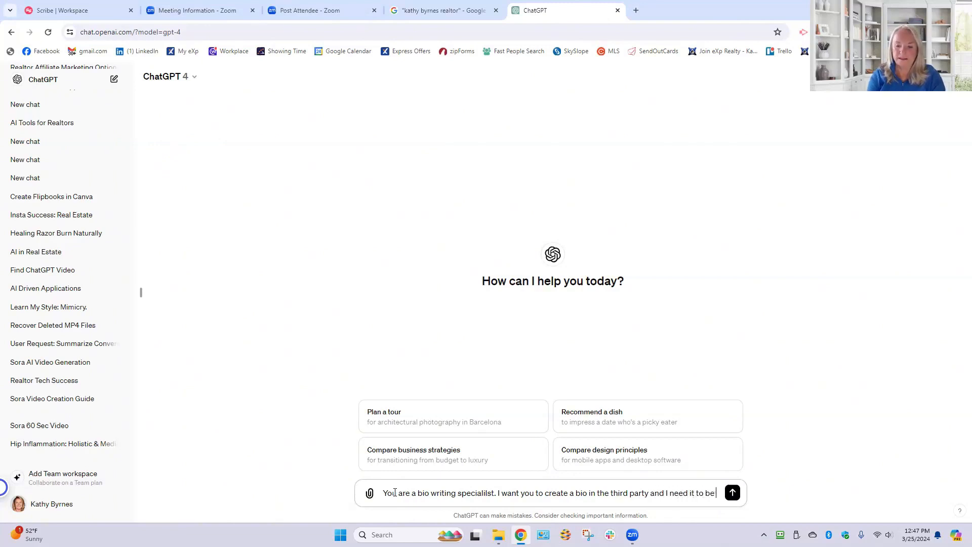
pyautogui.write(' 750')
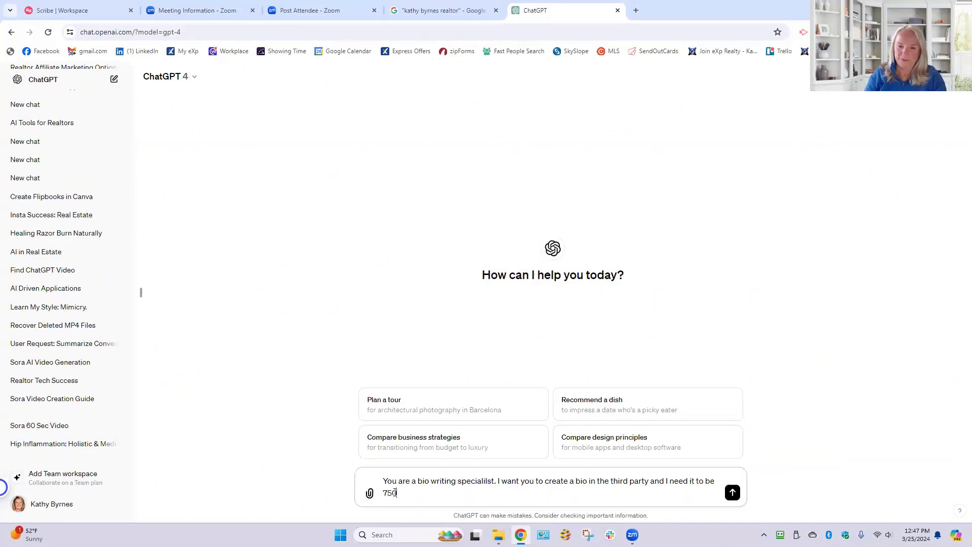
pyautogui.write(' charac')
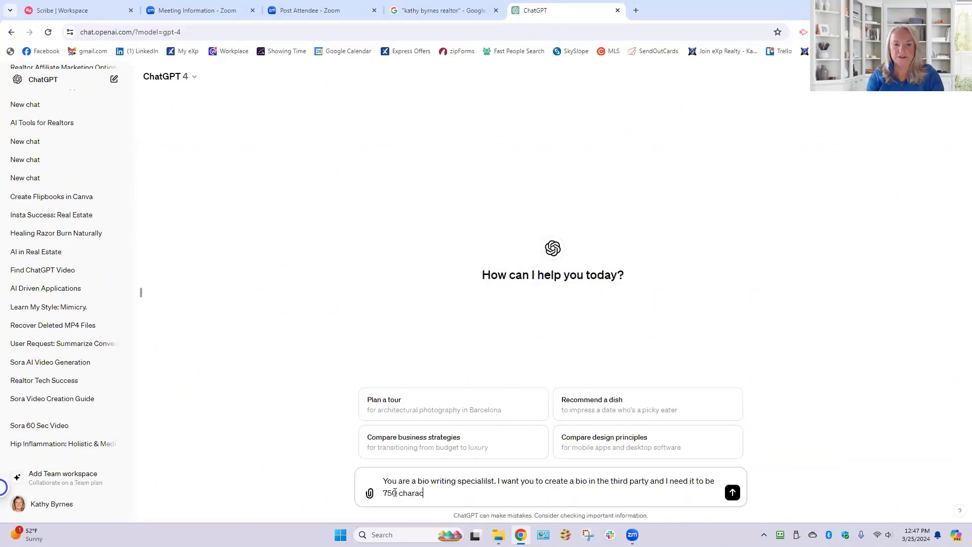
pyautogui.write('ters lon')
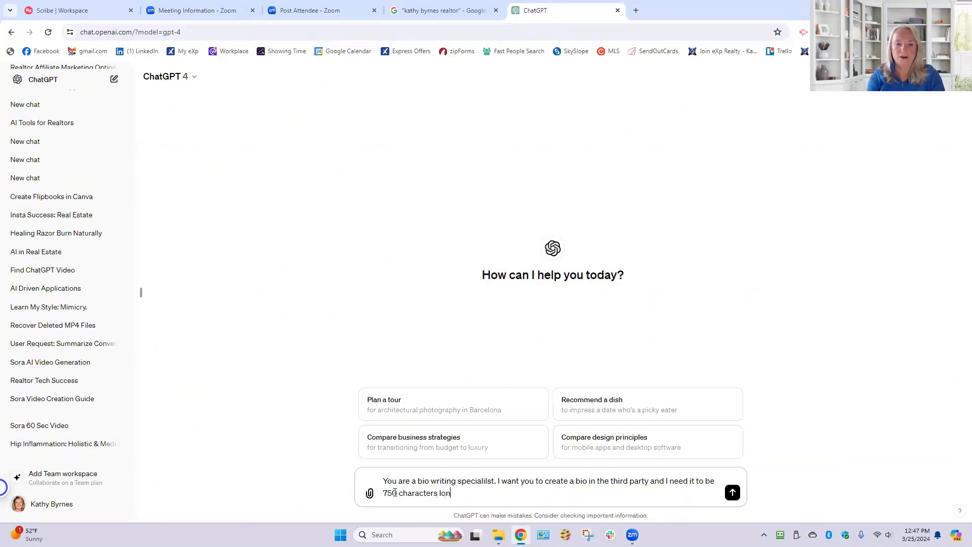
pyautogui.write('g at the most.')
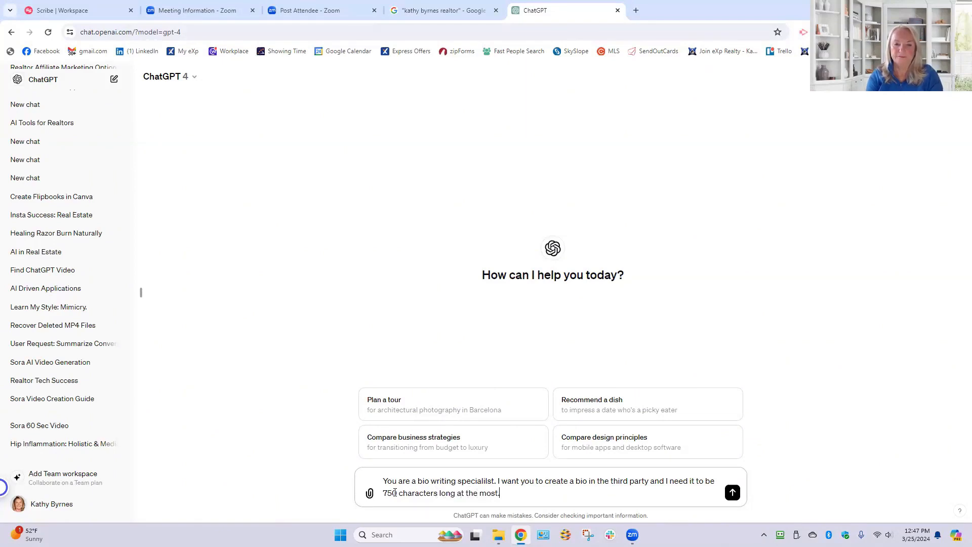
pyautogui.write(' You can sear')
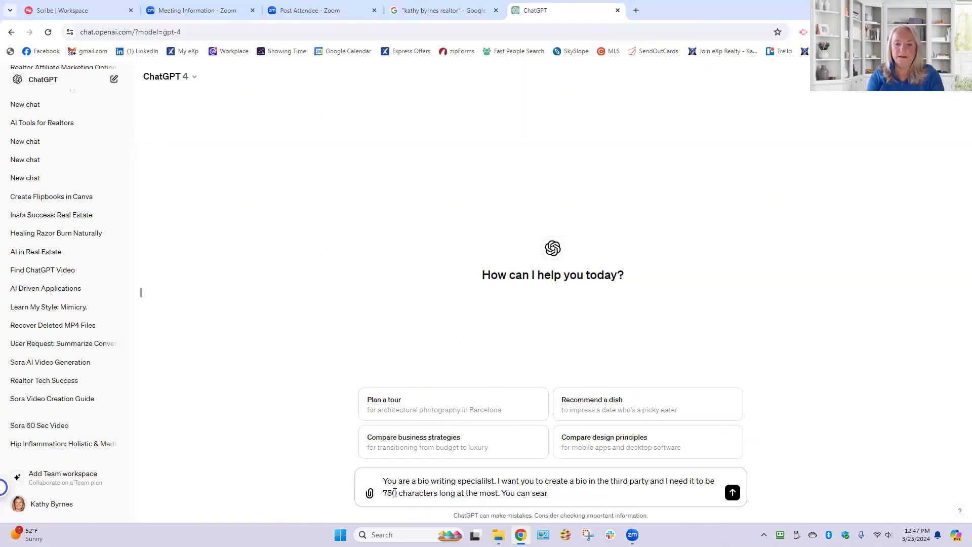
pyautogui.write('ch the intern')
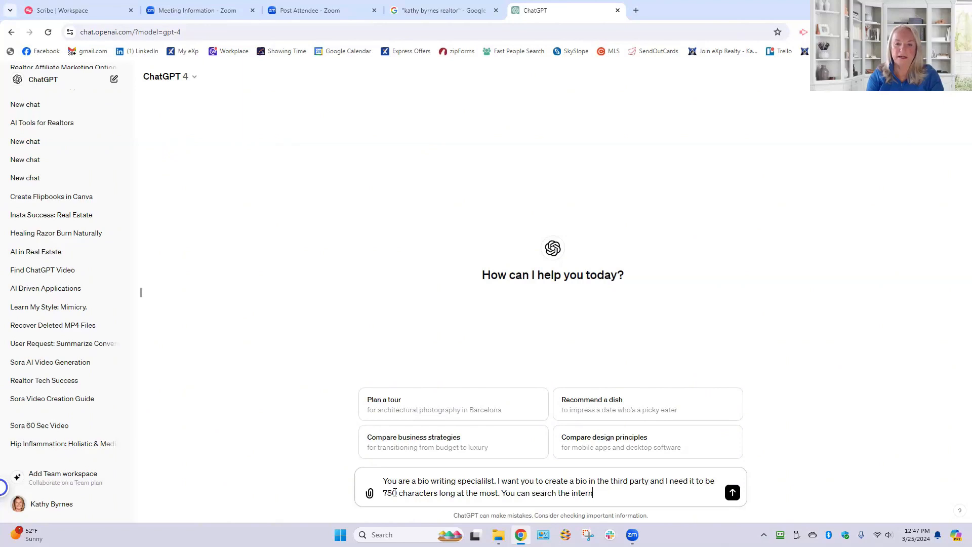
pyautogui.write('et to see wha')
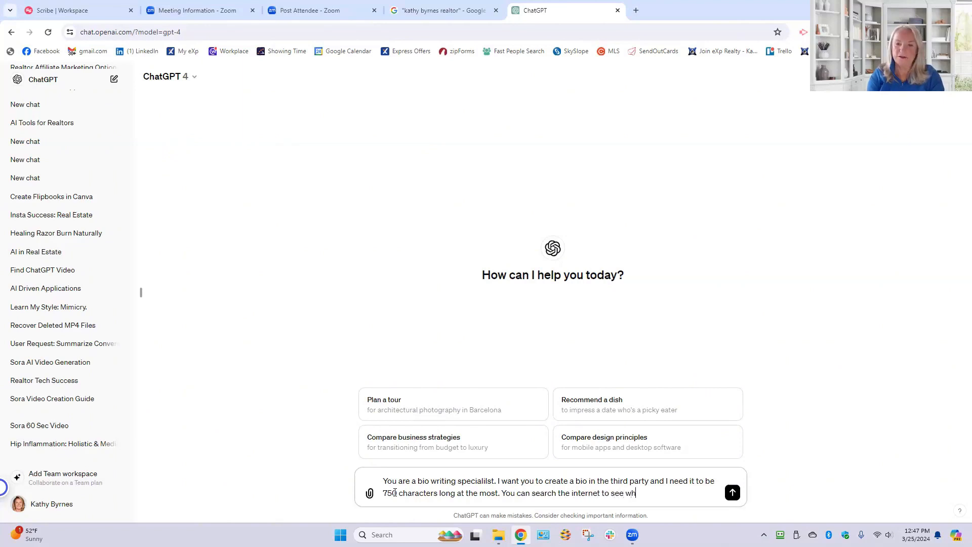
# - Add to the prompt that ChatGPT can search the internet to see more about me
pyautogui.press('BackSpace')
pyautogui.press('BackSpace')
pyautogui.press('BackSpace')
pyautogui.write('more about me ')
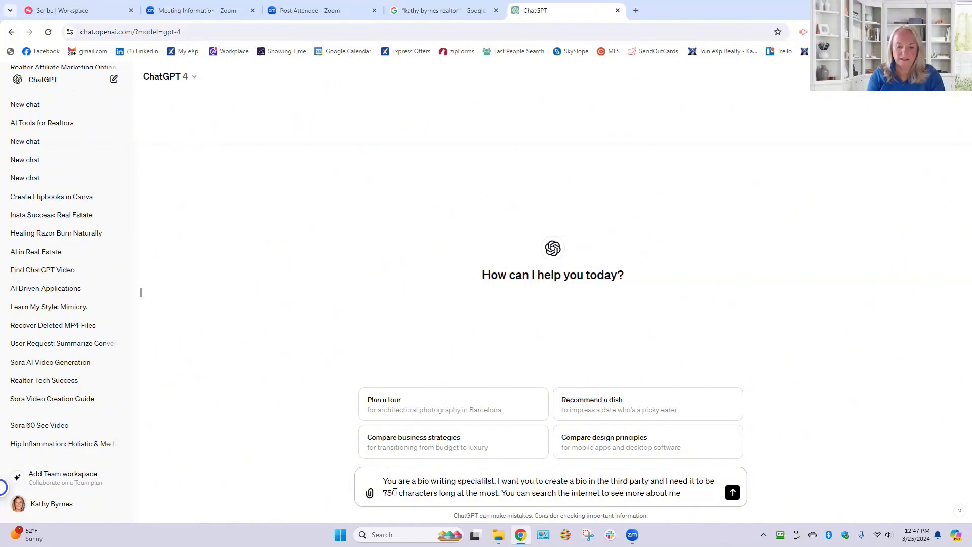
pyautogui.write('Kathy By')
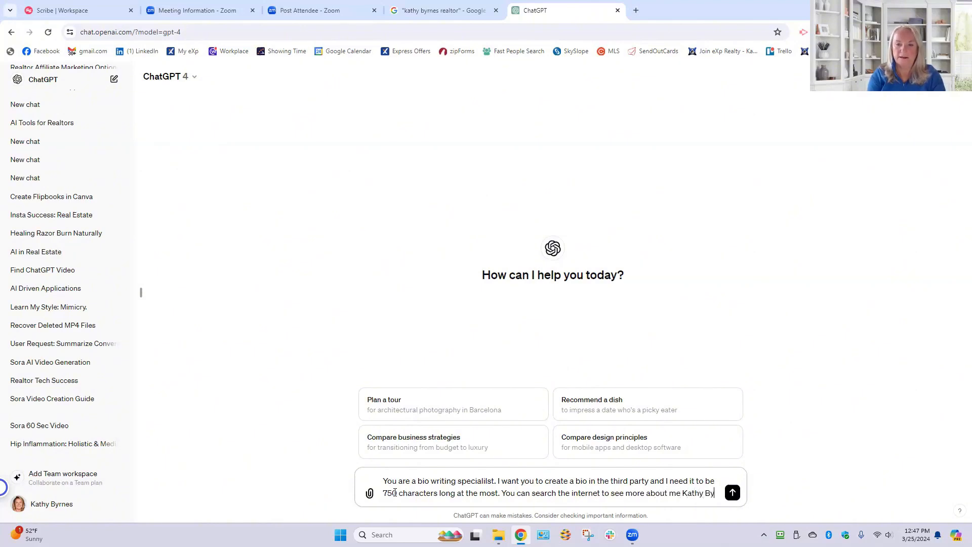
pyautogui.write('rnes REal')
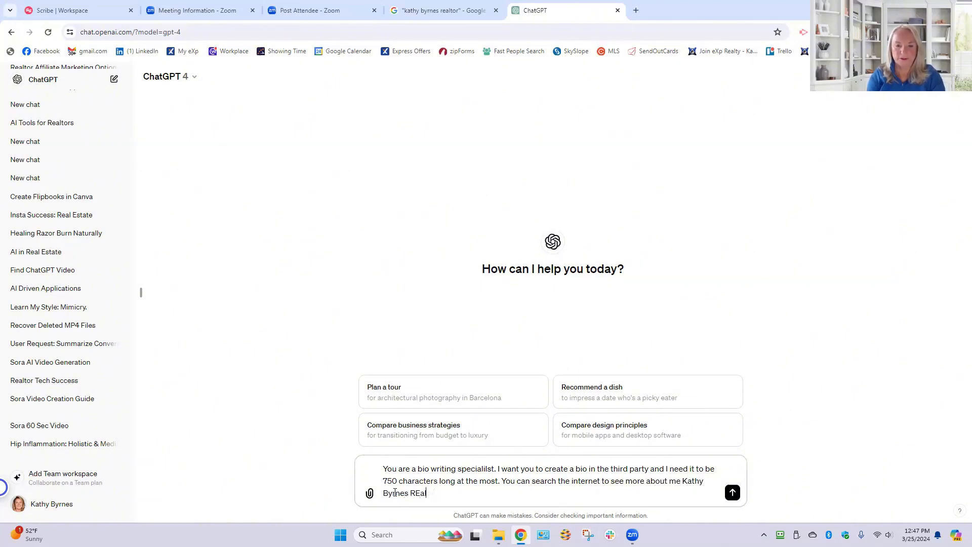
# - Continue the prompt with the realtor's full name and the roles Realtor, Coach, Author and Waterfront specialist
pyautogui.press('BackSpace')
pyautogui.write('earltor')
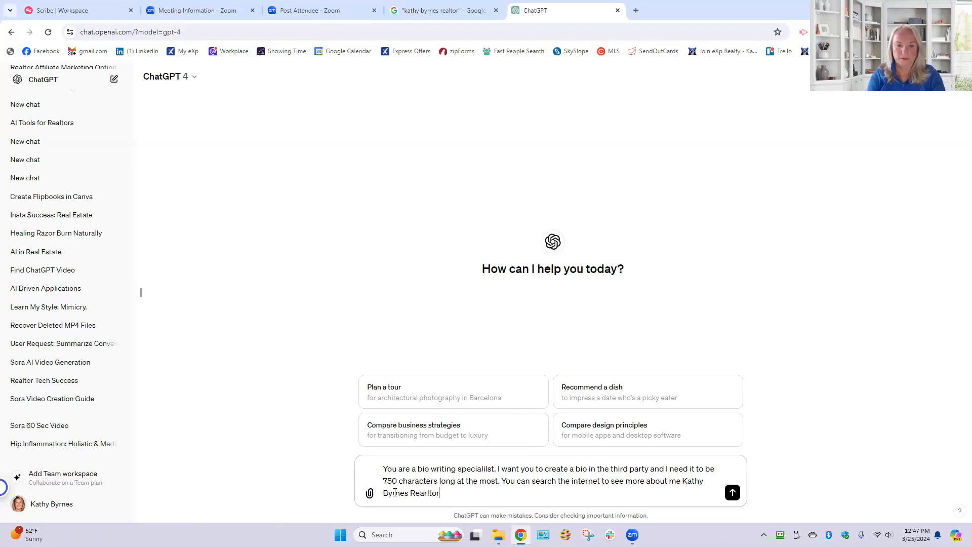
pyautogui.write(', Coach')
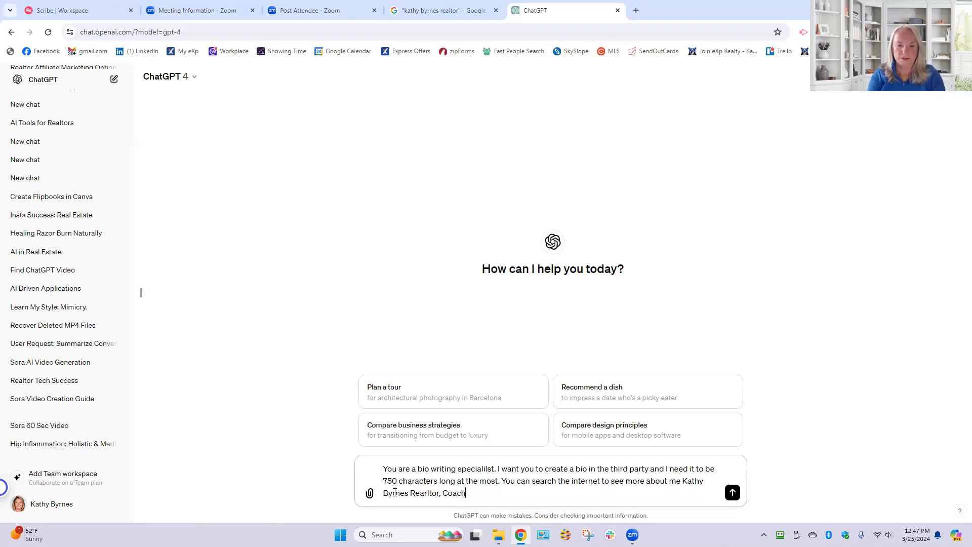
pyautogui.write(', Author,')
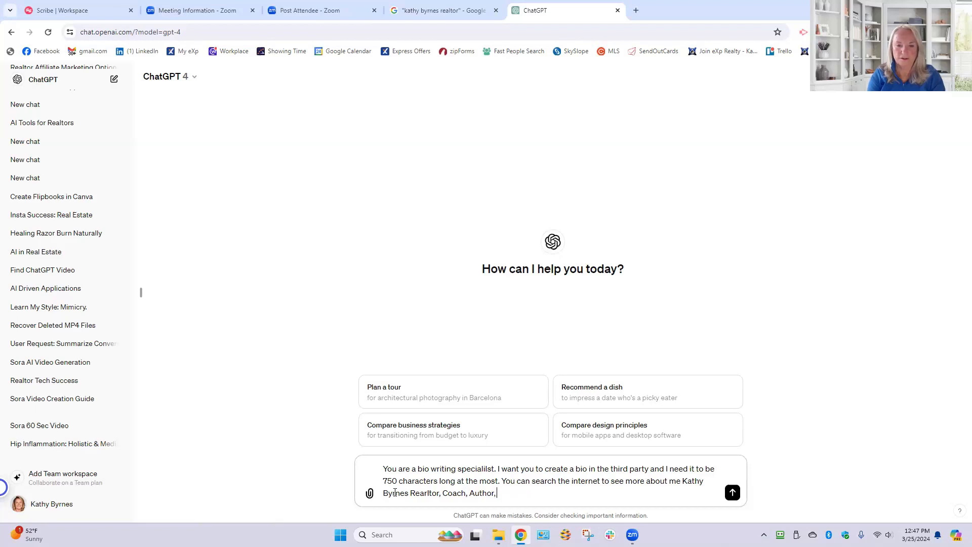
pyautogui.write(' Waterfrot')
pyautogui.press('BackSpace')
pyautogui.write('nt specialist')
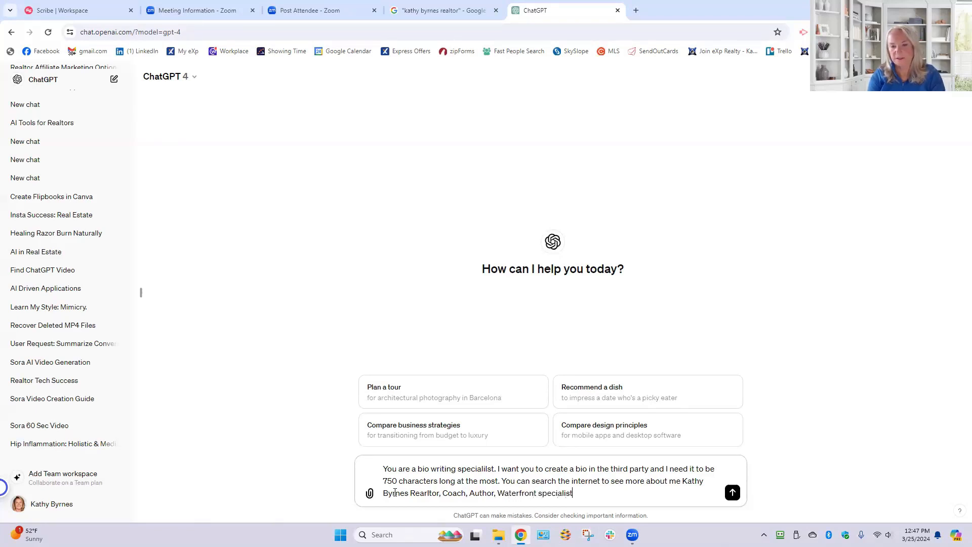
pyautogui.write(' who star')
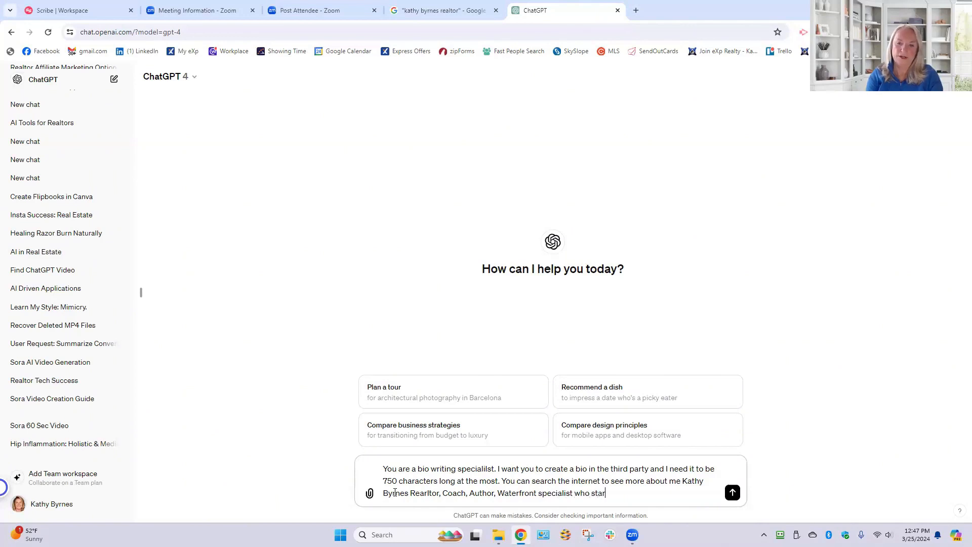
pyautogui.write('ted lated')
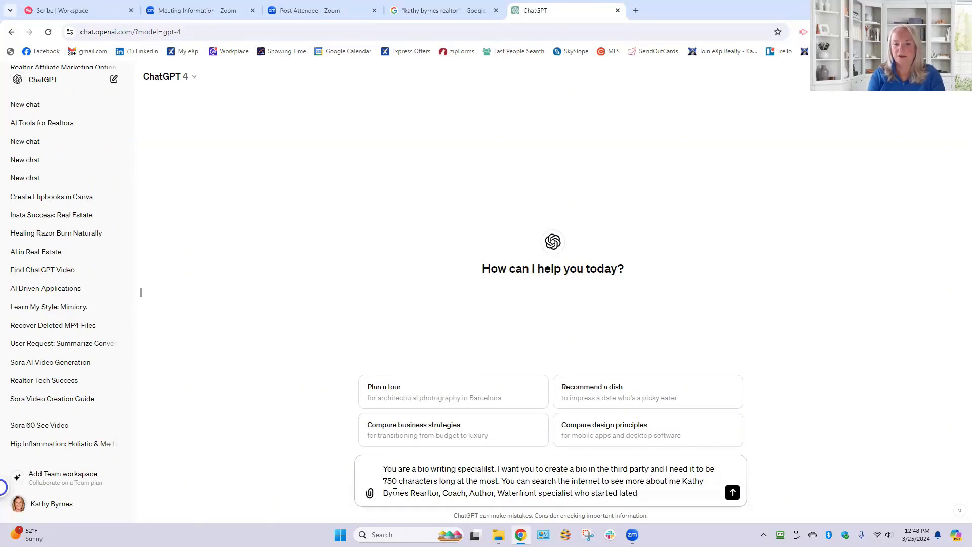
pyautogui.press('BackSpace')
pyautogui.write('r in lif')
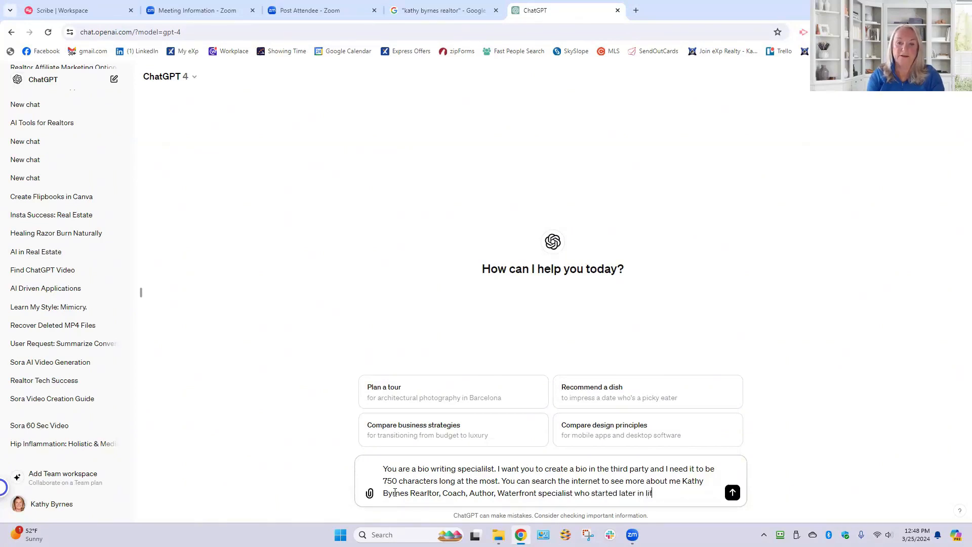
pyautogui.write('e in a new state')
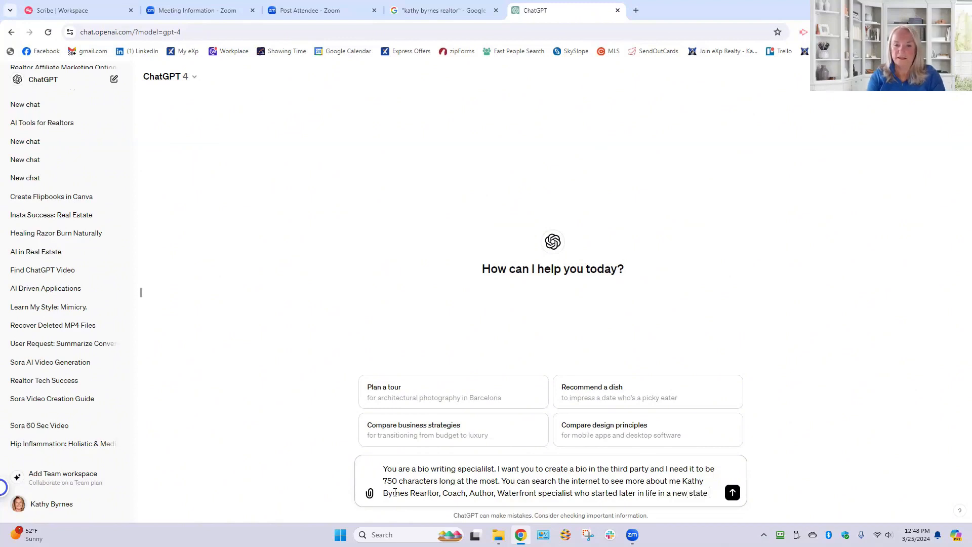
pyautogui.write(' and')
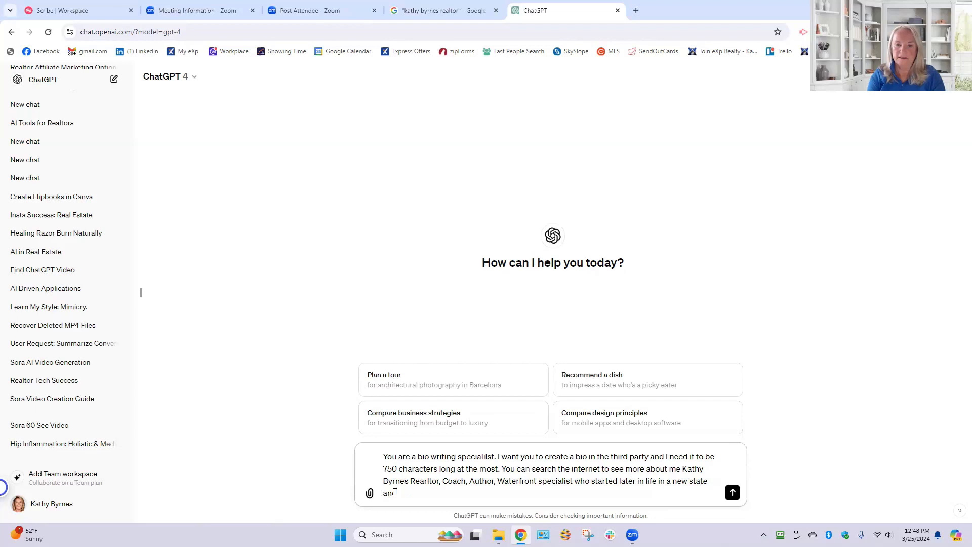
pyautogui.write(' b')
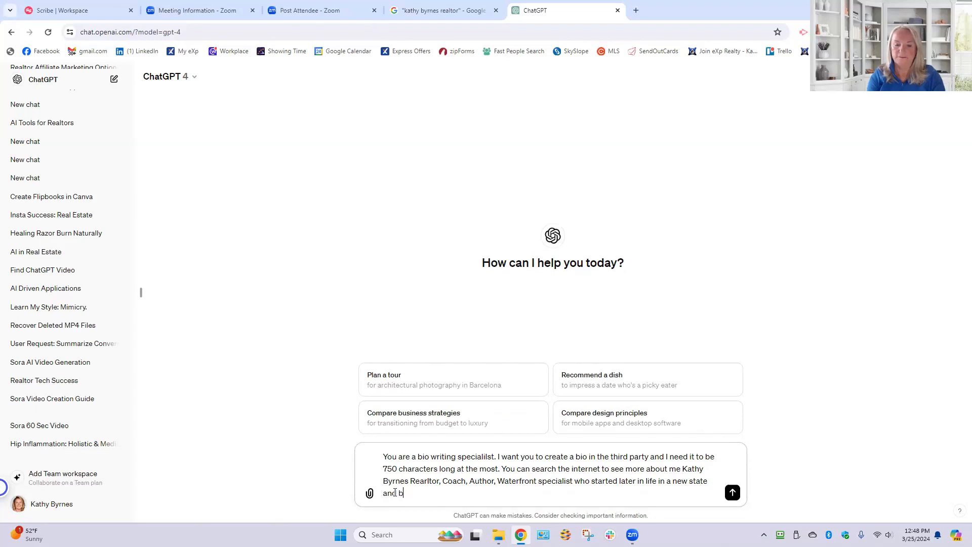
pyautogui.write('uilt a suc')
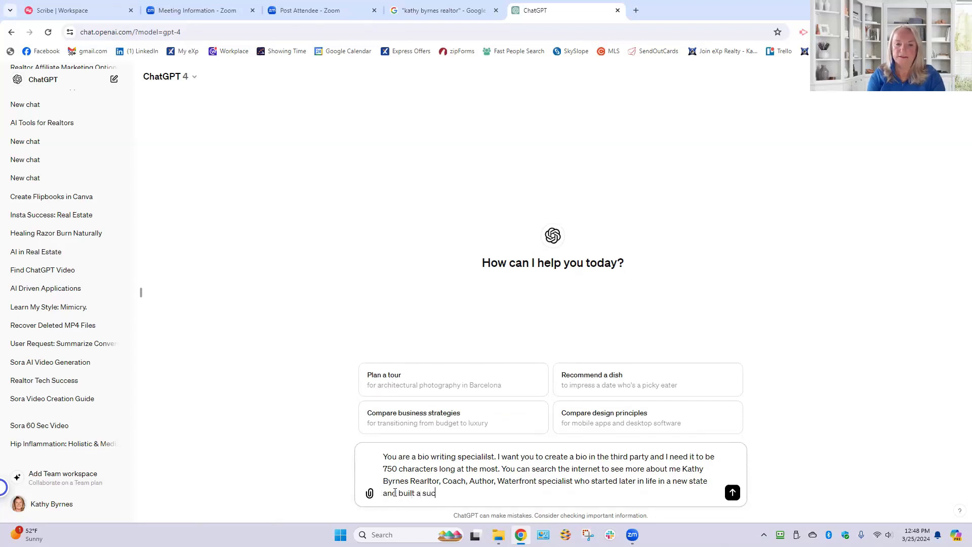
pyautogui.write('cessful business')
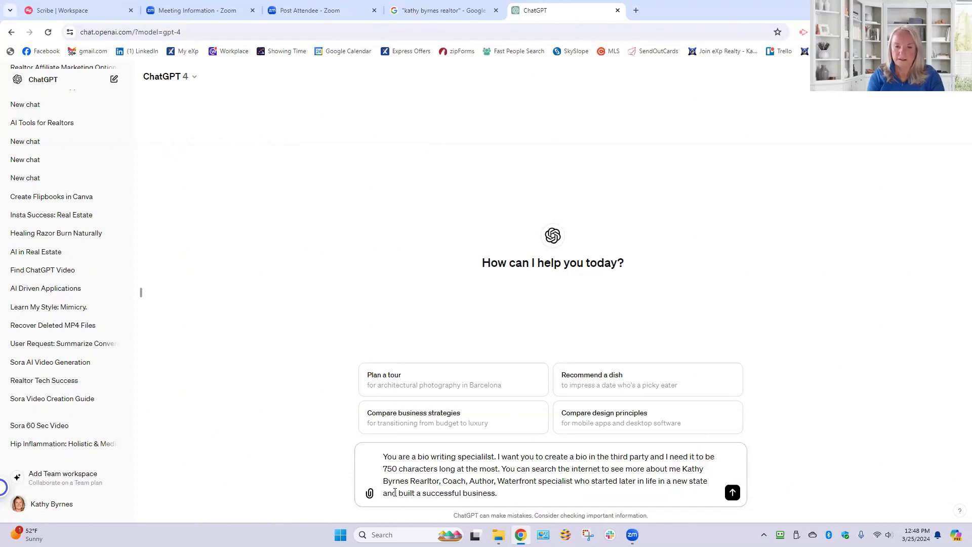
pyautogui.write('. Go')
# - Finish the prompt with "who started later in life in a new state and built a successful business. Go" and submit it
pyautogui.press('Return')
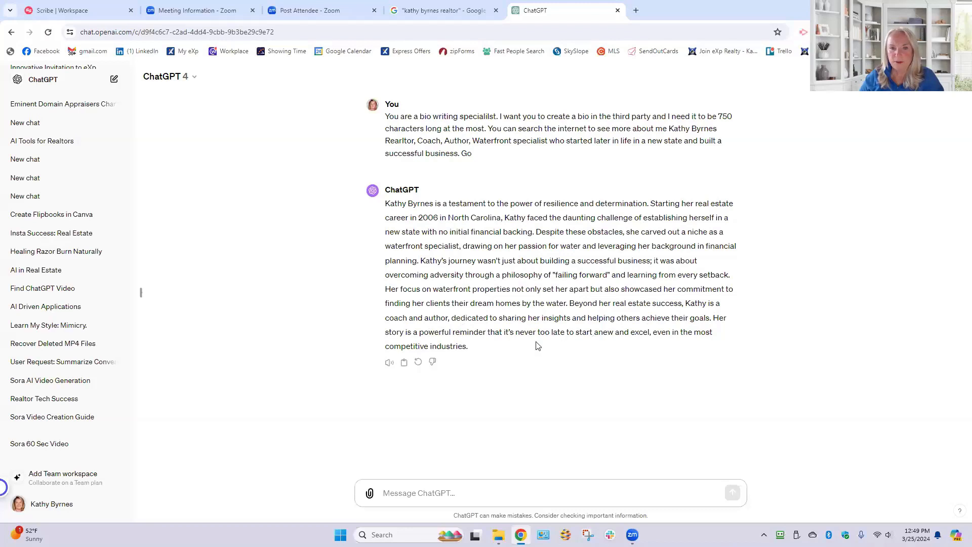
# - Begin a follow-up prompt asking to focus on the fact that I specialize in waterfront properties in Lake Norman NC
pyautogui.moveTo(471, 348); pyautogui.dragTo(367, 243)
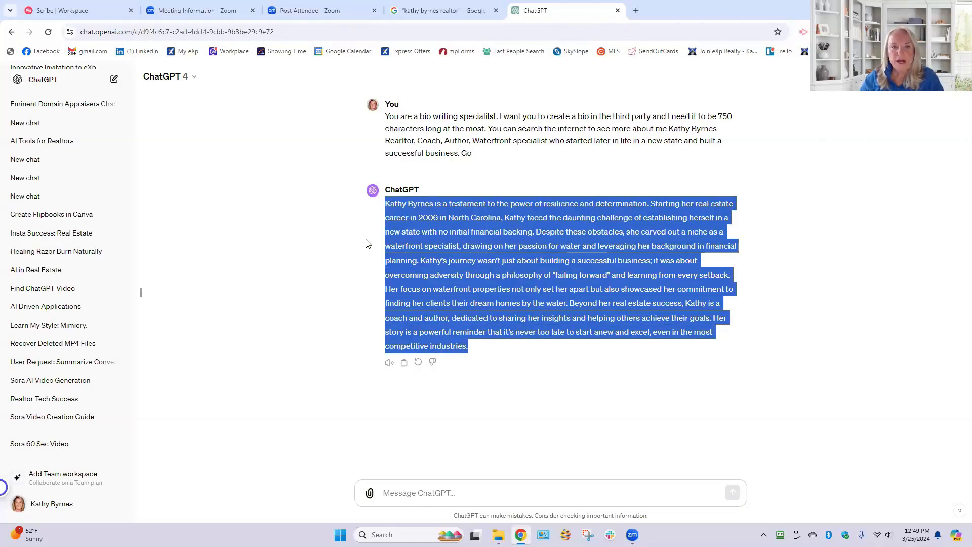
pyautogui.click(598, 379)
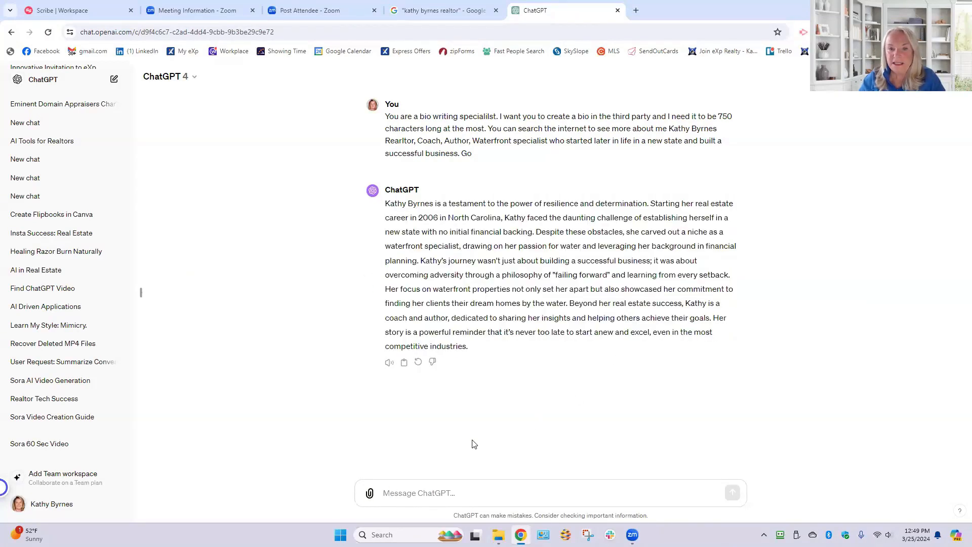
pyautogui.click(410, 494)
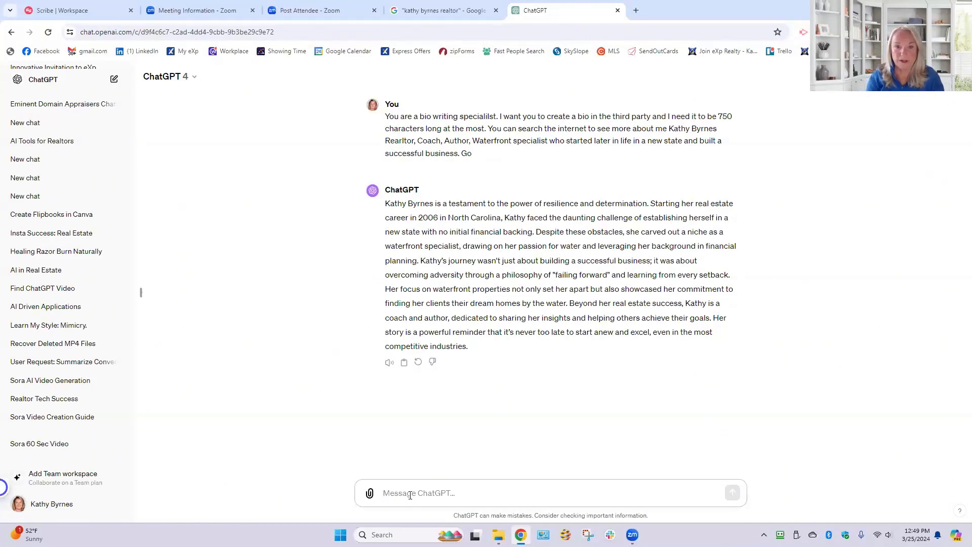
pyautogui.write('Focus on t')
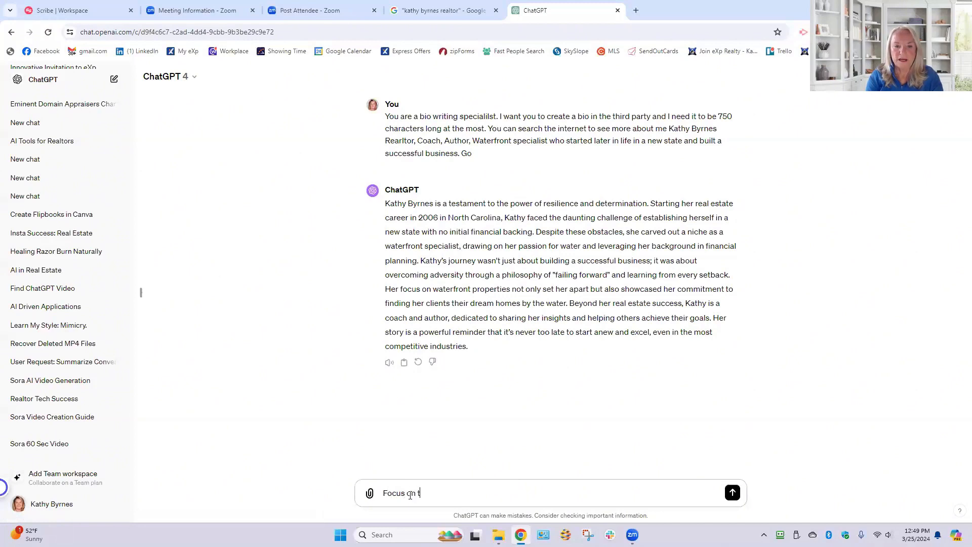
pyautogui.write('he fact that I ')
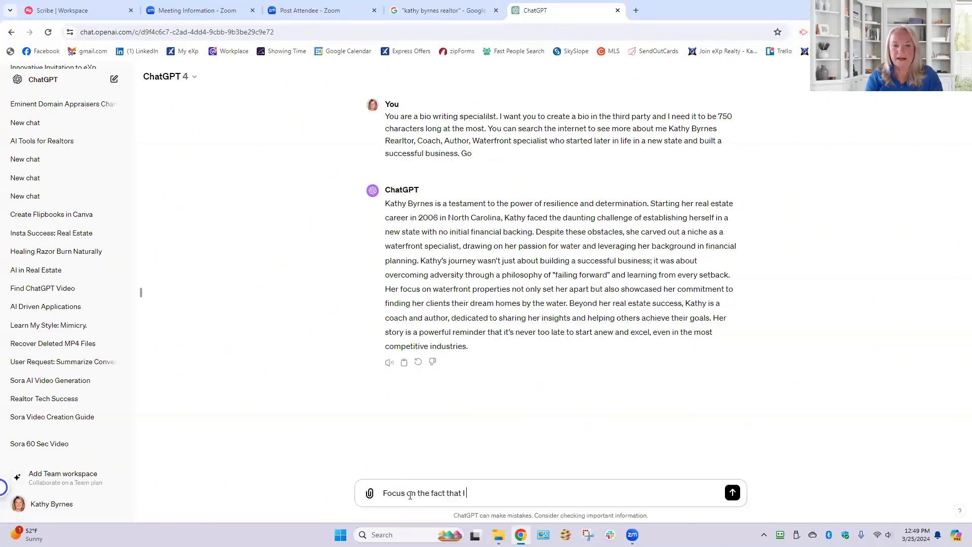
pyautogui.write('specialize i')
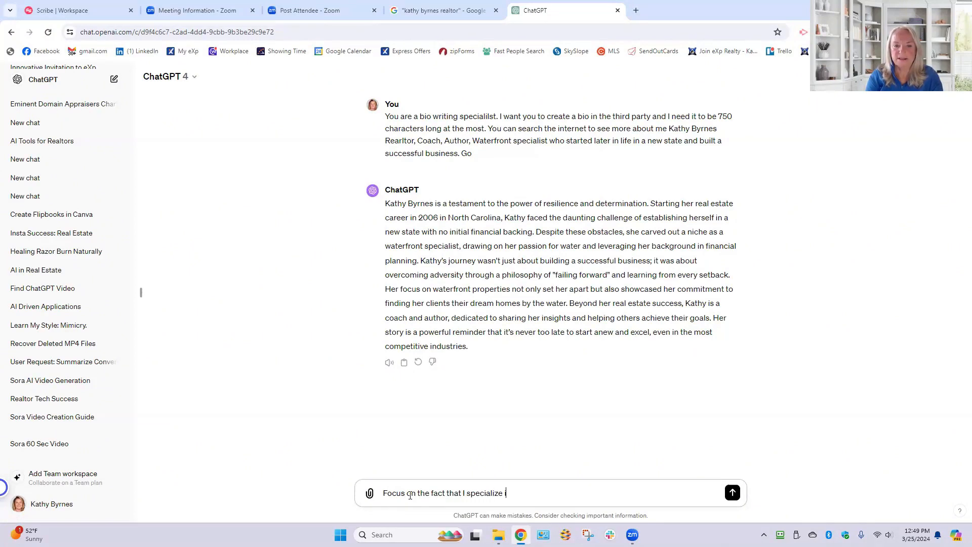
pyautogui.write('n waterfront pr')
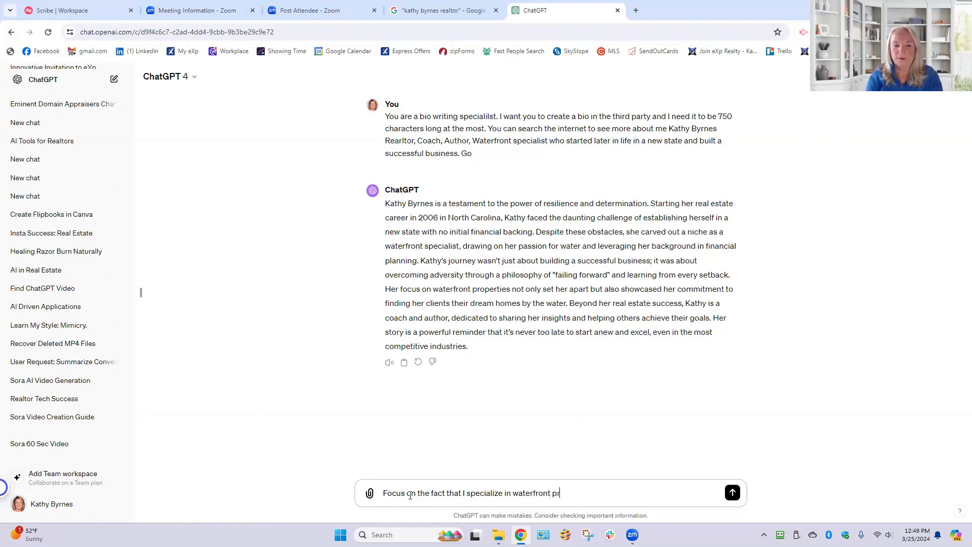
pyautogui.write('operties in')
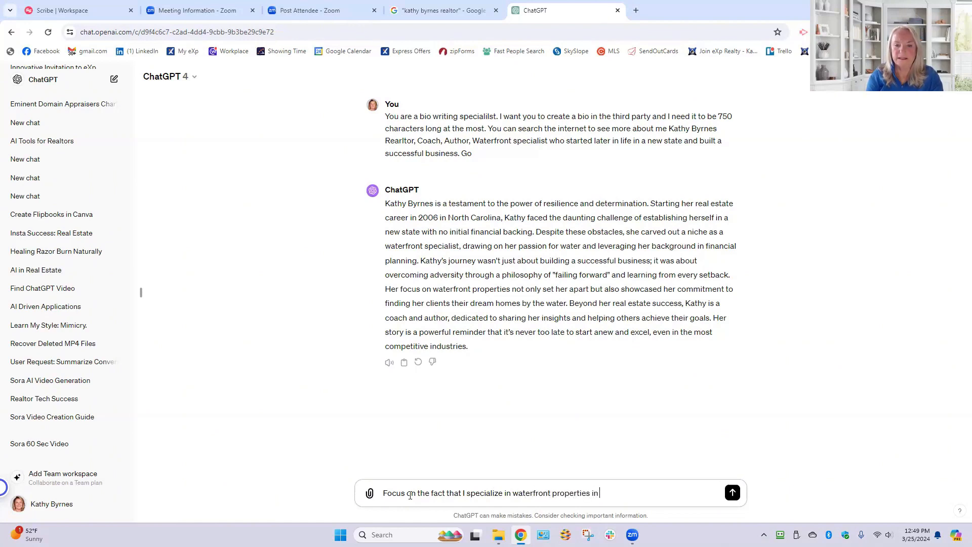
pyautogui.write(' Lake NOrman NC')
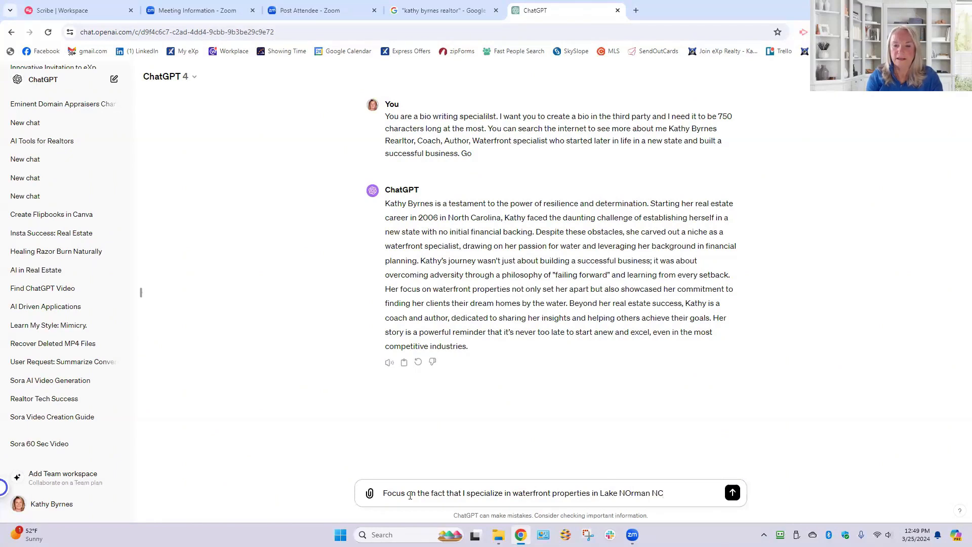
pyautogui.write(' and')
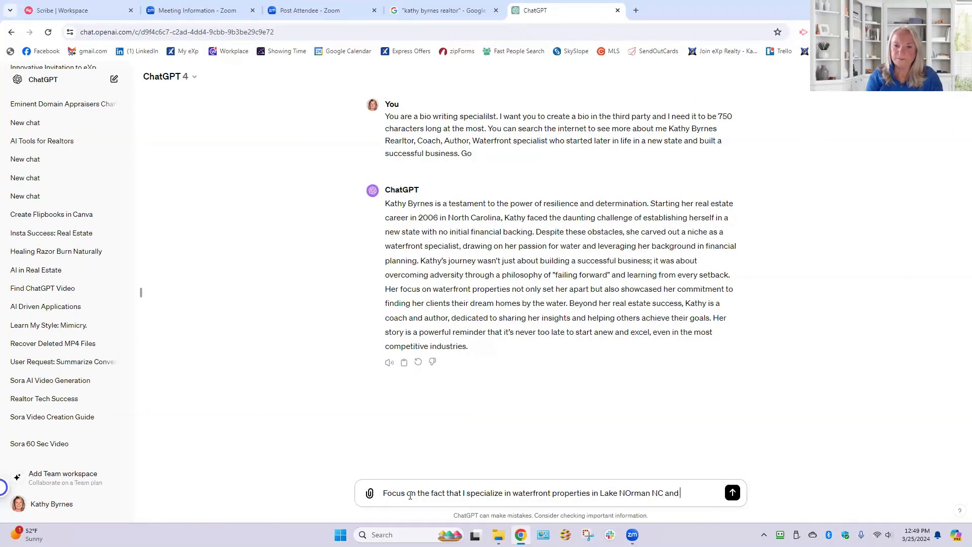
pyautogui.write(' have it leand')
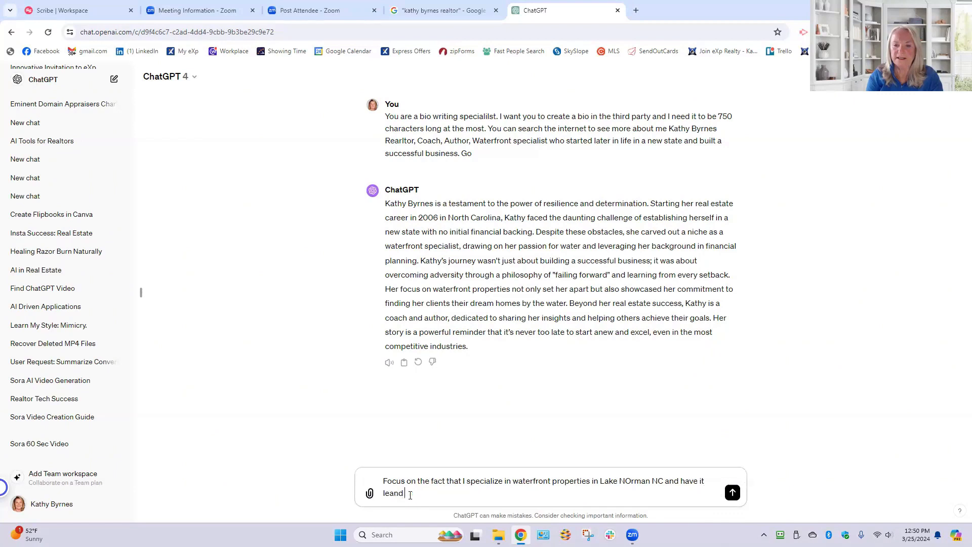
pyautogui.write(' toward')
# - Continue the follow-up prompt with "and have it lean toward the fact that"
pyautogui.press('BackSpace')
pyautogui.press('BackSpace')
pyautogui.press('BackSpace')
pyautogui.press('BackSpace')
pyautogui.press('BackSpace')
pyautogui.press('BackSpace')
pyautogui.press('BackSpace')
pyautogui.press('BackSpace')
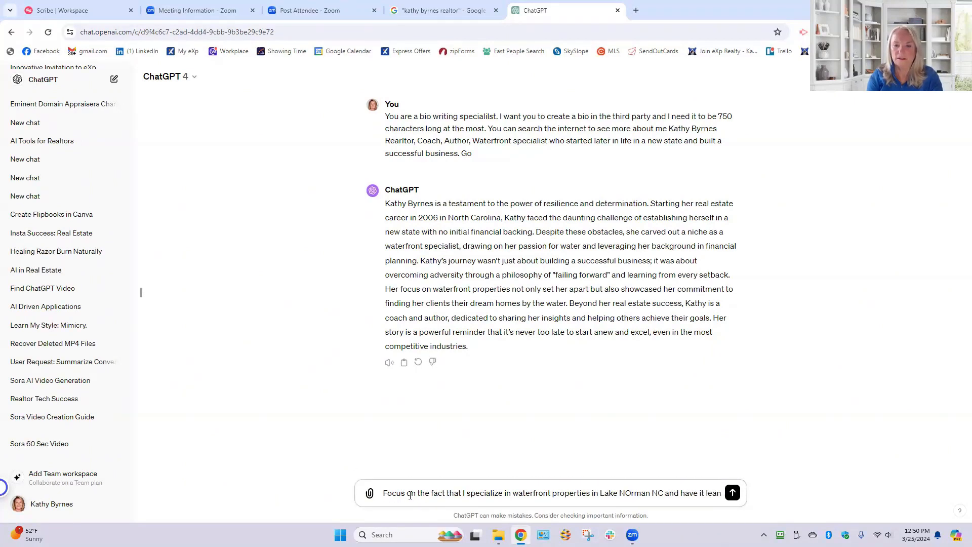
pyautogui.write('t')
pyautogui.press('BackSpace')
pyautogui.press('BackSpace')
pyautogui.write('to')
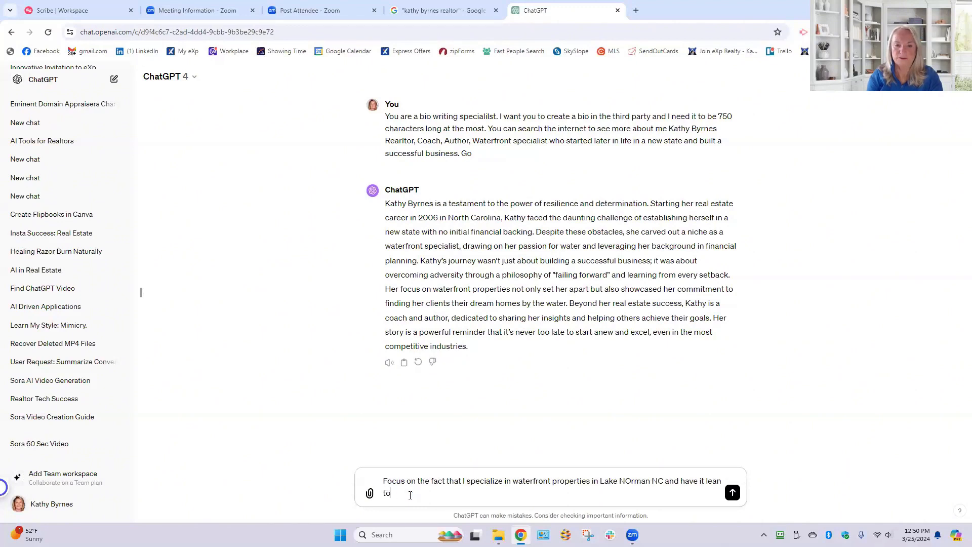
pyautogui.write('ward the fa')
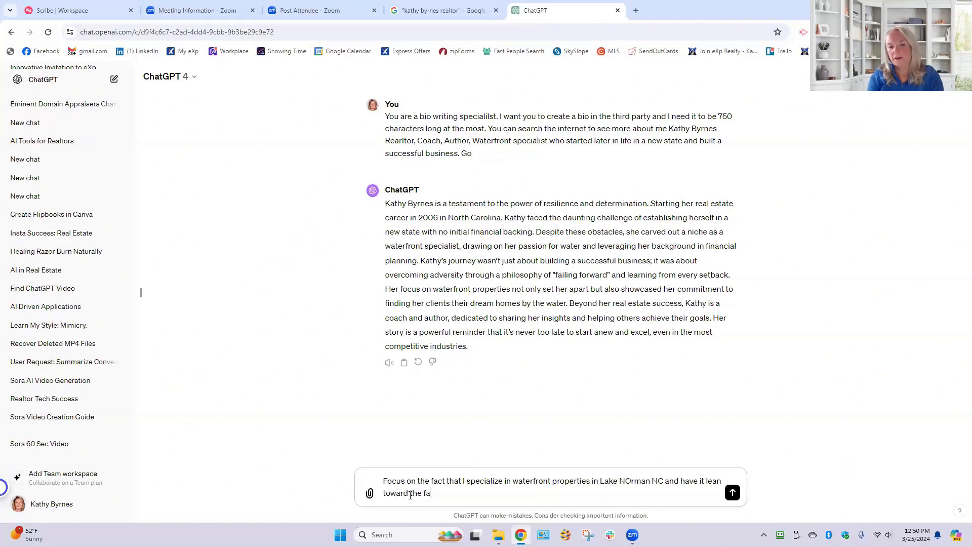
pyautogui.write('ct that I do')
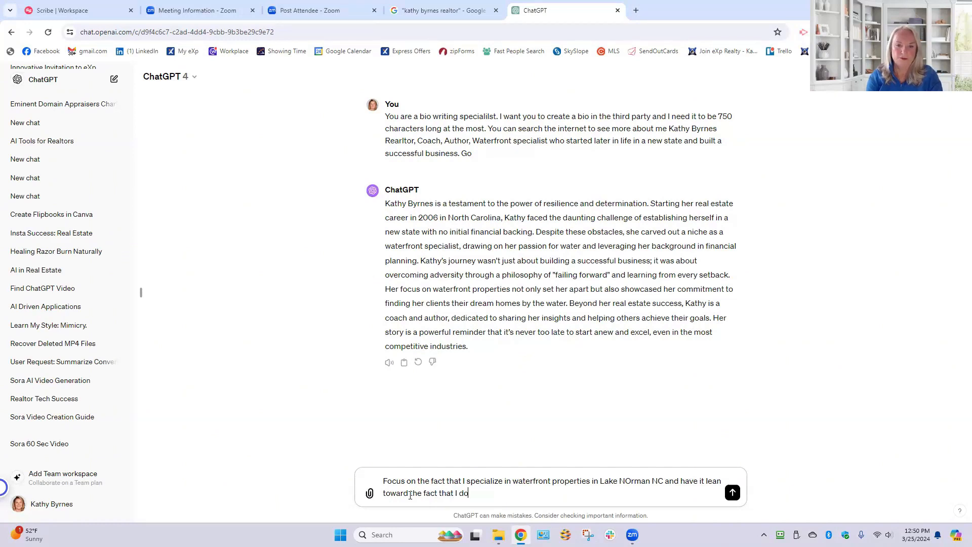
pyautogui.write(' really ')
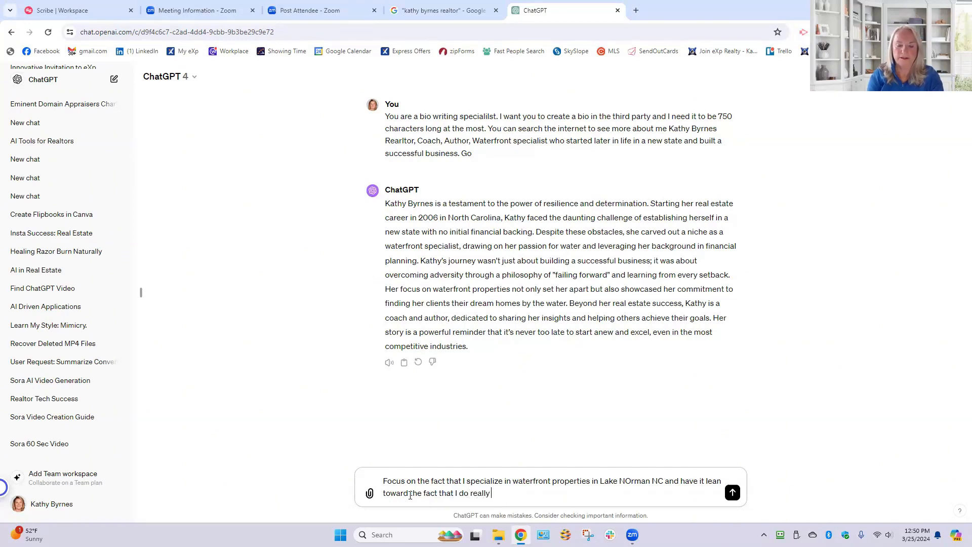
pyautogui.write('great a')
# - Add to the prompt "I do really great at getting waterfront properties sold for top dollar"
pyautogui.write('t g')
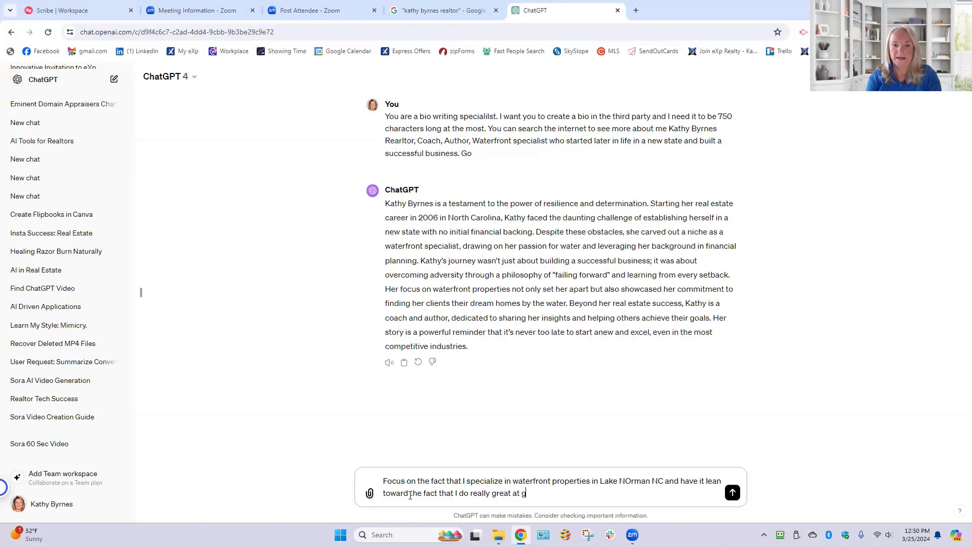
pyautogui.write('etting water')
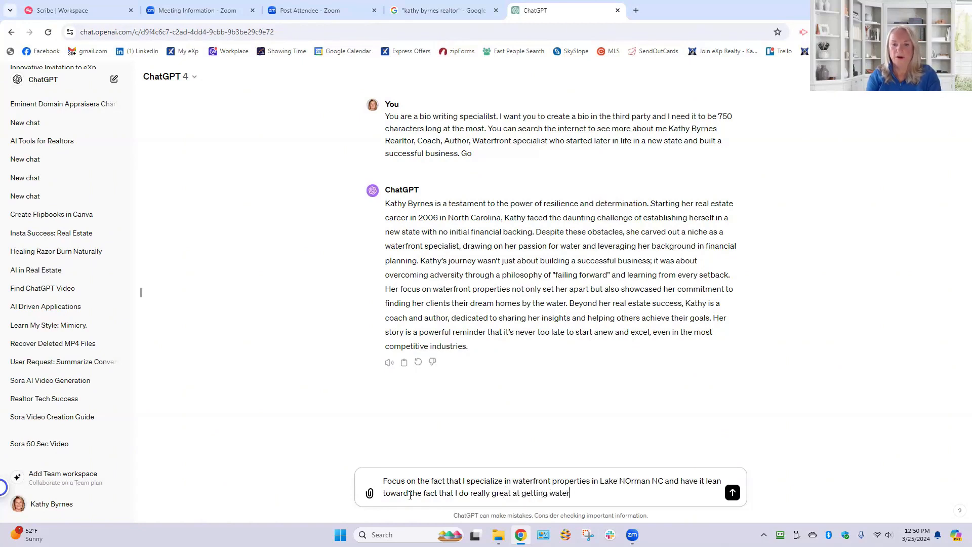
pyautogui.write('front propert')
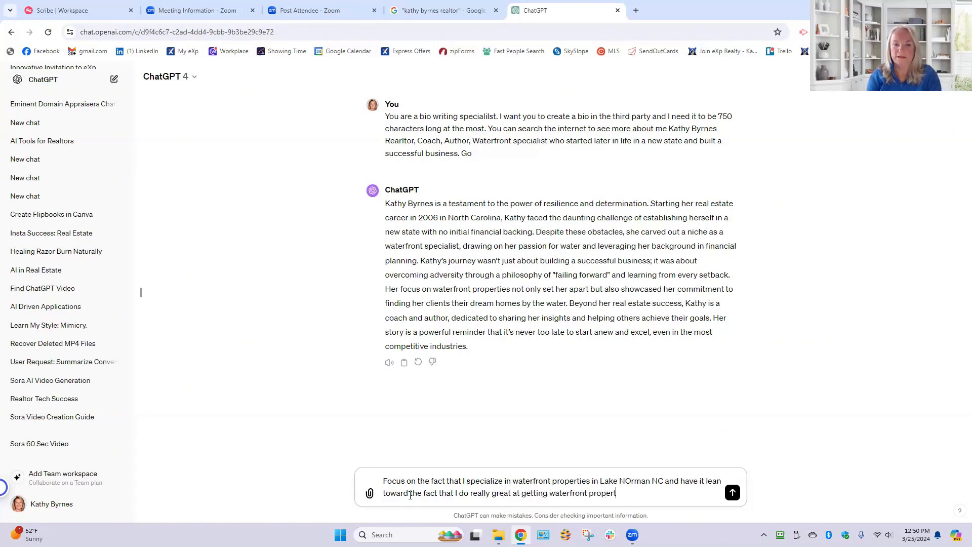
pyautogui.write('ies sold for to')
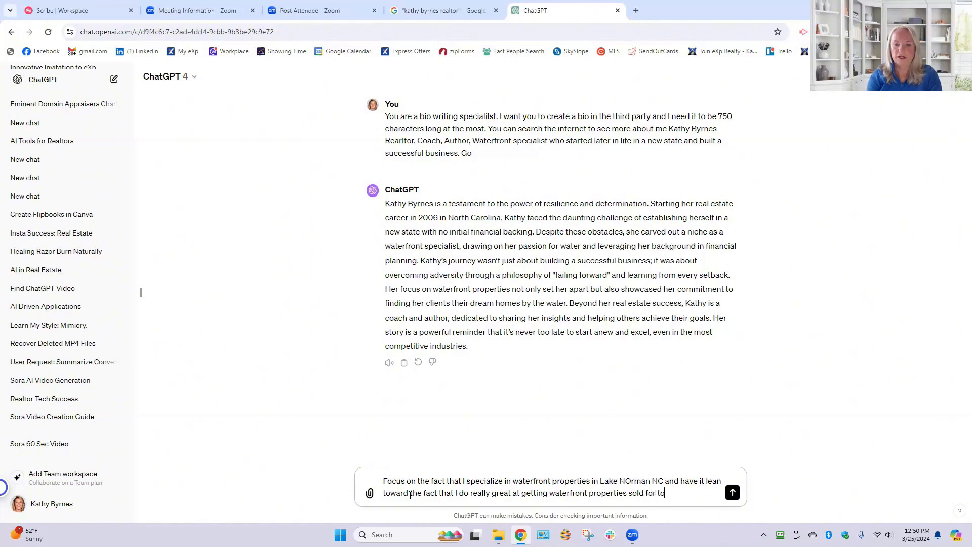
pyautogui.write('p dollar with except')
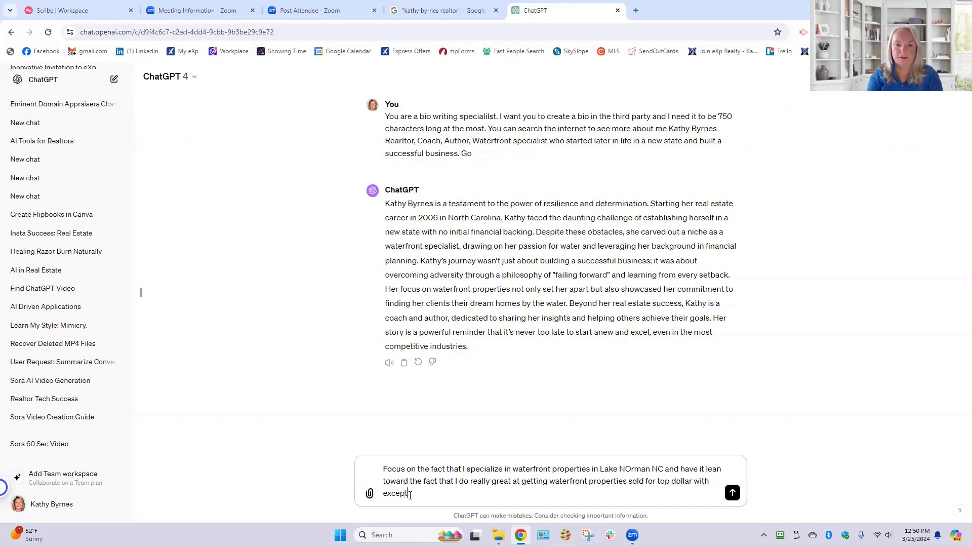
pyautogui.write('ional glo')
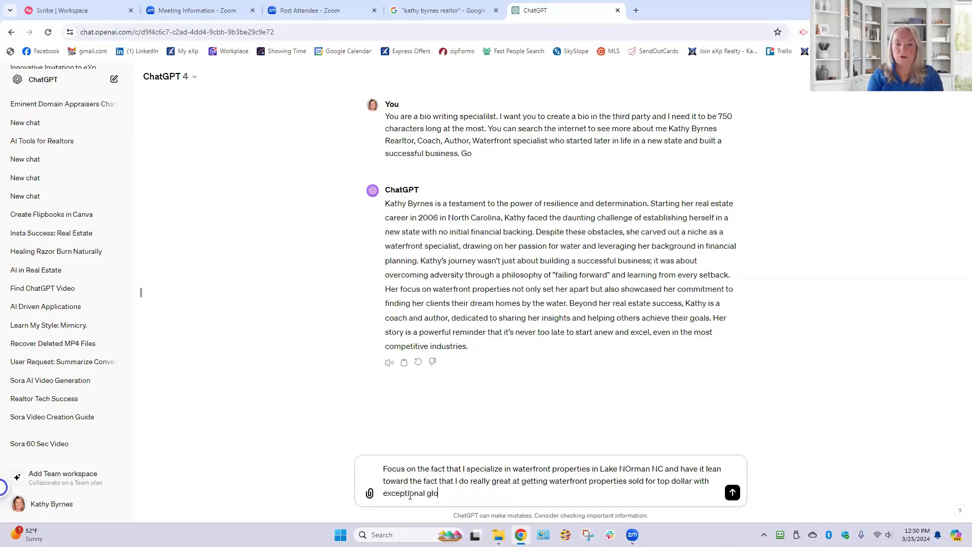
pyautogui.write('bal marketing')
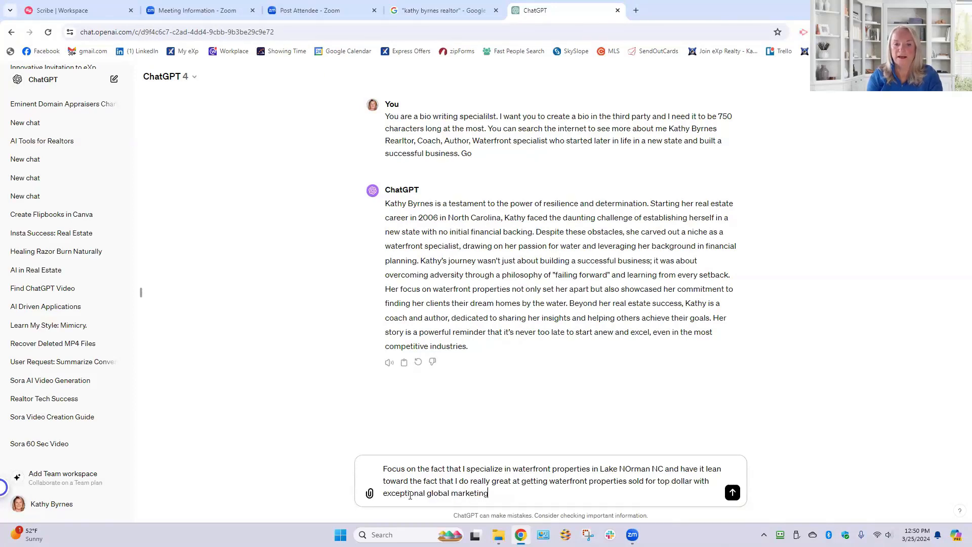
# - Finish the prompt with "with exceptional global marketing" and submit it
pyautogui.press('Return')
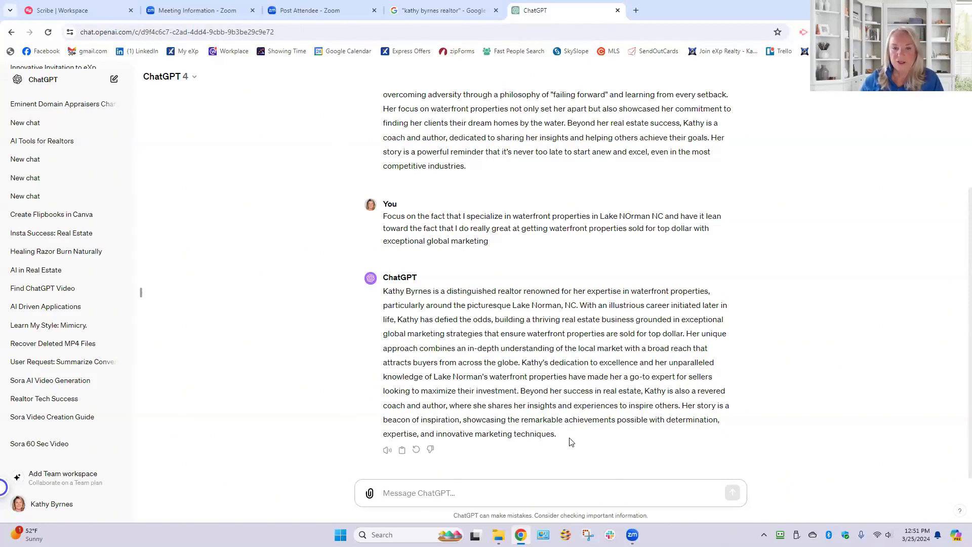
# - Try to replace the Google Business Profile description with the full revised bio copied from ChatGPT's latest reply
pyautogui.moveTo(569, 440); pyautogui.dragTo(378, 297)
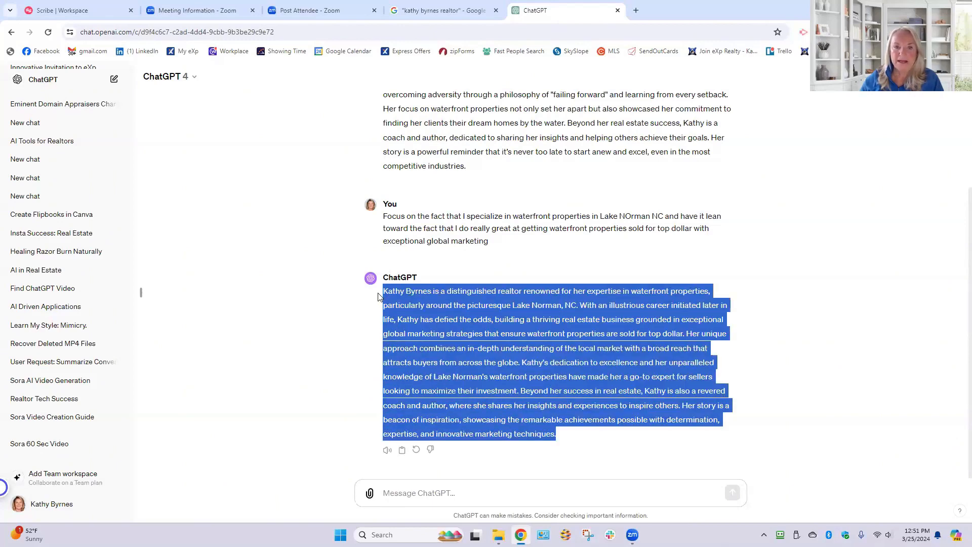
pyautogui.rightClick(413, 293)
pyautogui.click(446, 304)
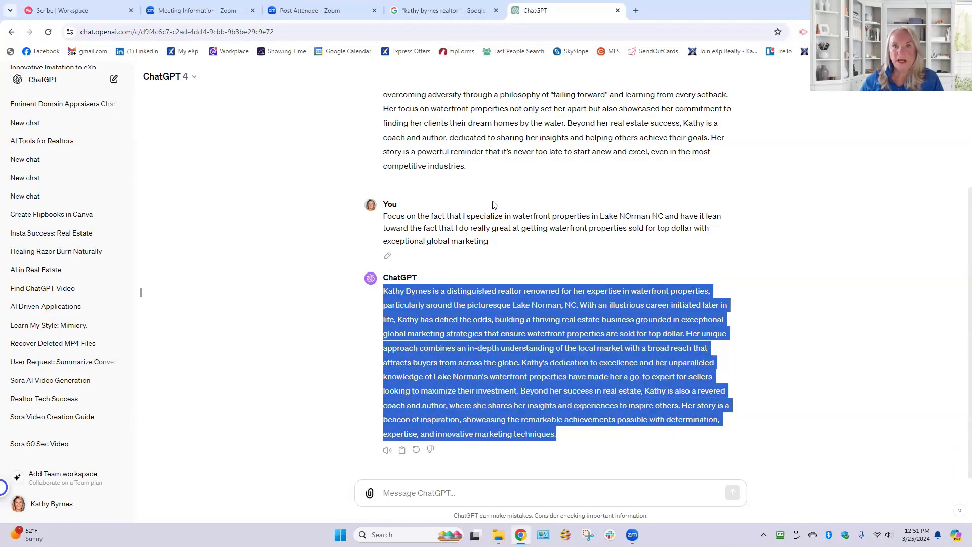
pyautogui.click(444, 10)
pyautogui.scroll(-1, 411, 325)
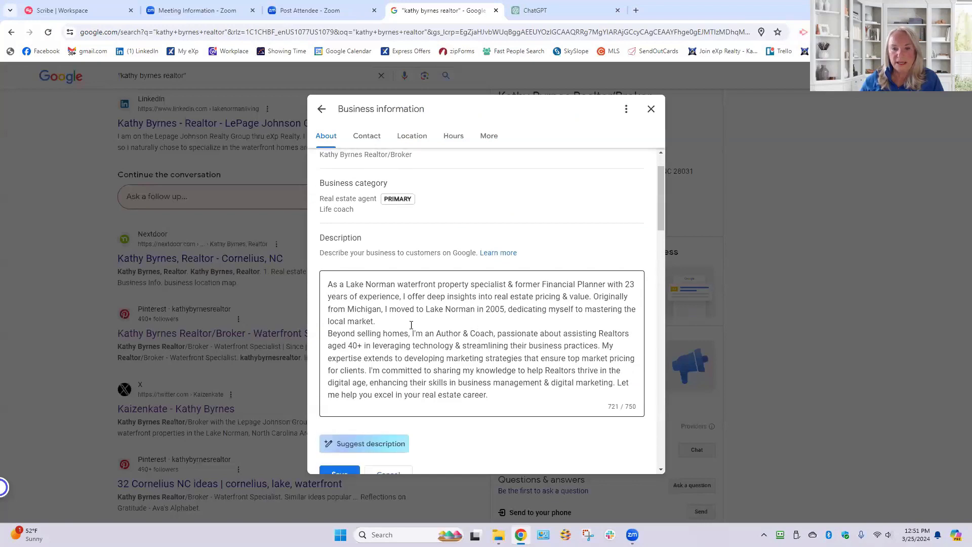
pyautogui.moveTo(330, 285); pyautogui.dragTo(518, 394)
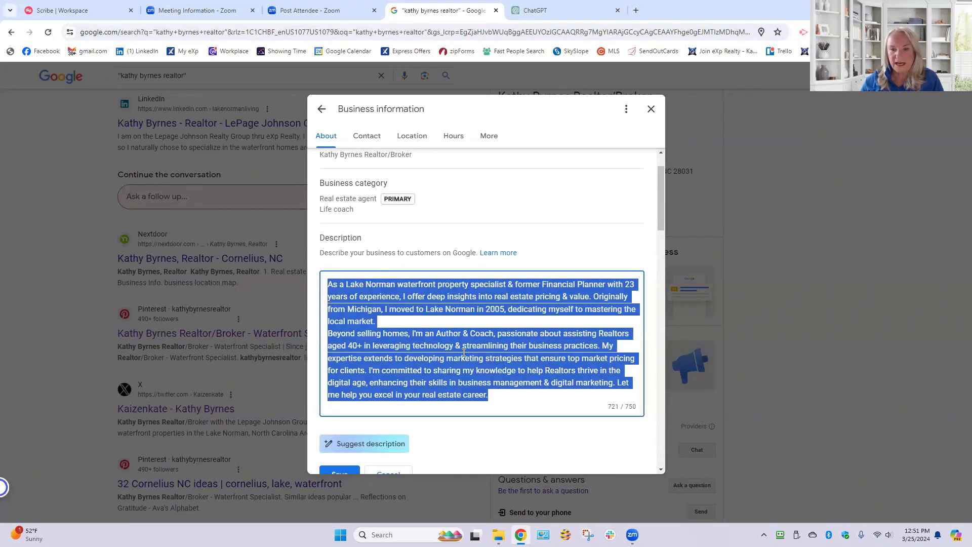
pyautogui.rightClick(374, 309)
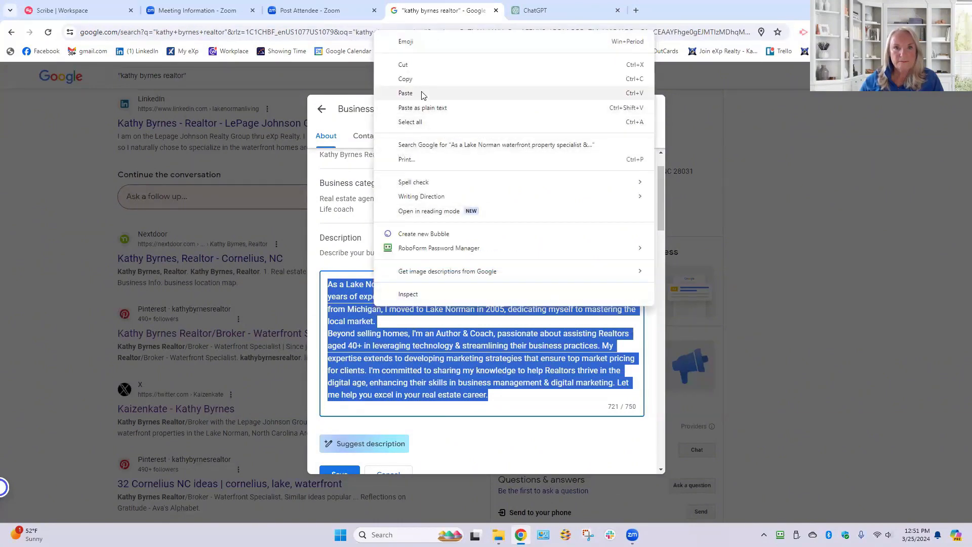
pyautogui.click(404, 89)
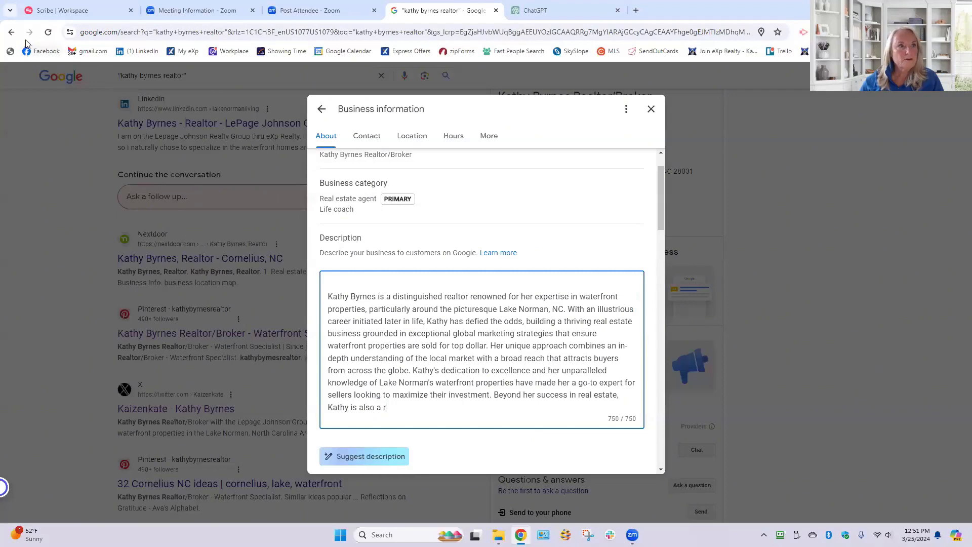
# - Abandon the unsaved description edit and reopen the profile's business information at the description
pyautogui.click(11, 32)
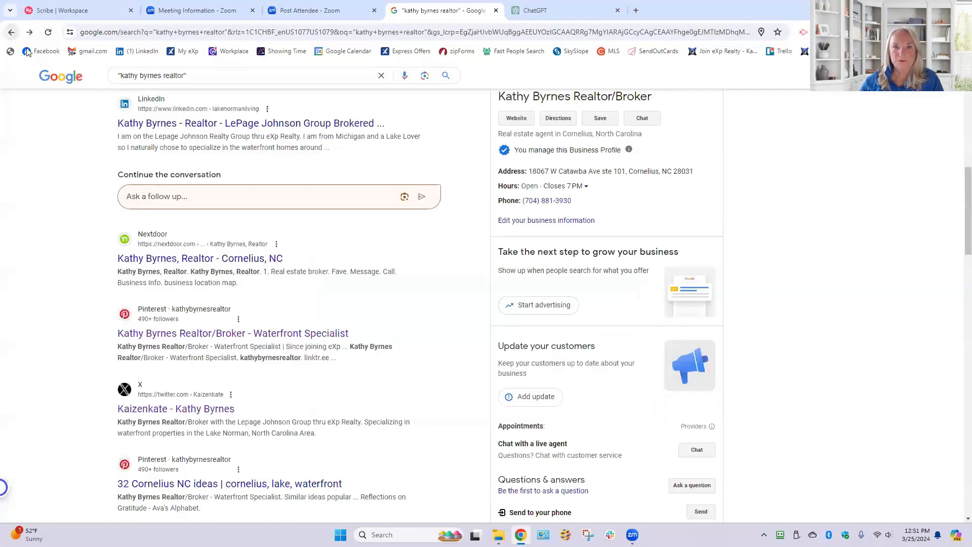
pyautogui.scroll(2, 583, 293)
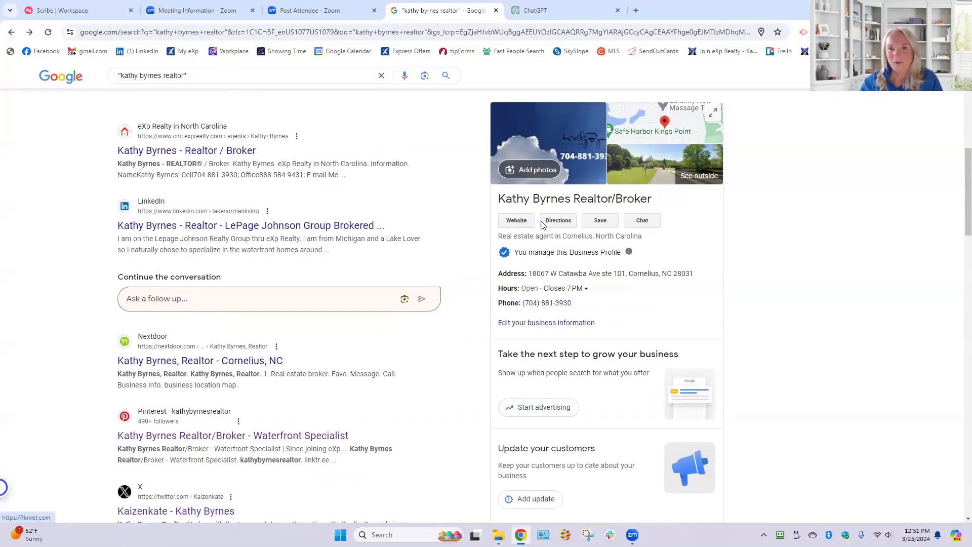
pyautogui.click(559, 324)
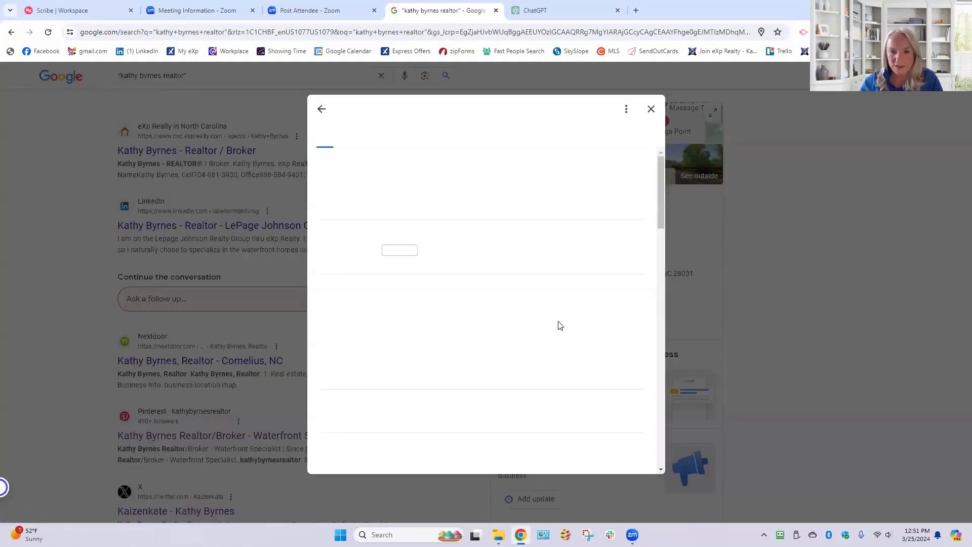
pyautogui.scroll(-3, 559, 326)
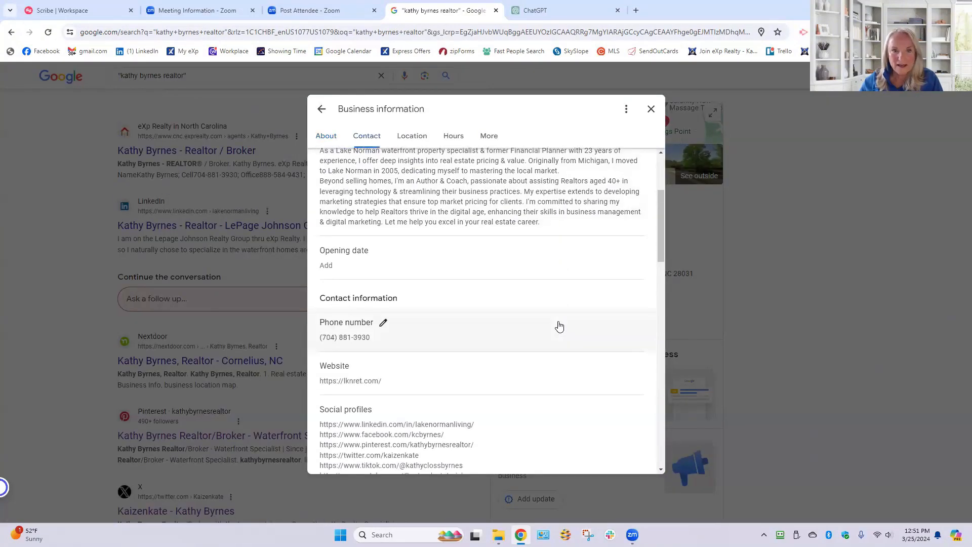
pyautogui.scroll(2, 559, 325)
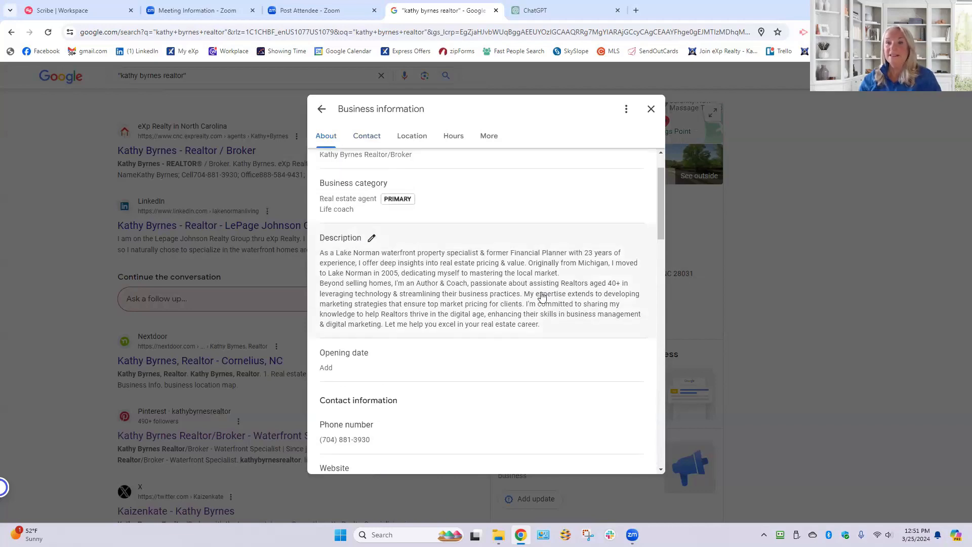
# - Switch to ChatGPT and submit the prompt "Hey you went over the 750 character mark. Narrow down to that"
pyautogui.click(574, 9)
pyautogui.click(424, 491)
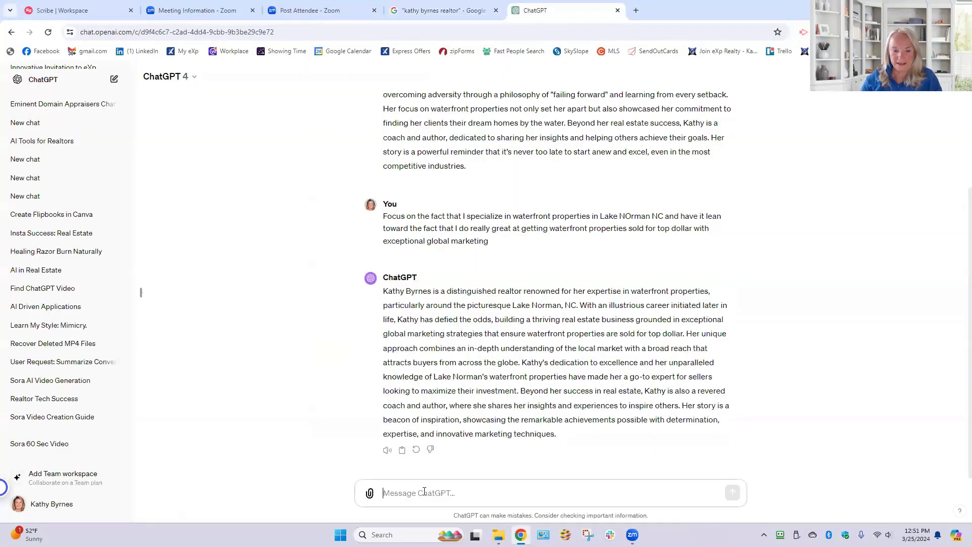
pyautogui.write('Hey you w')
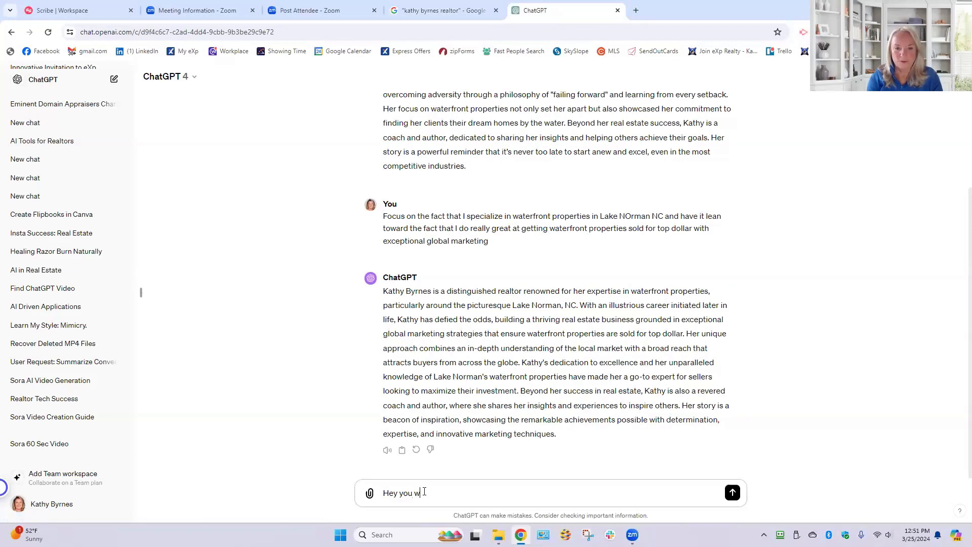
pyautogui.write('ent over the ')
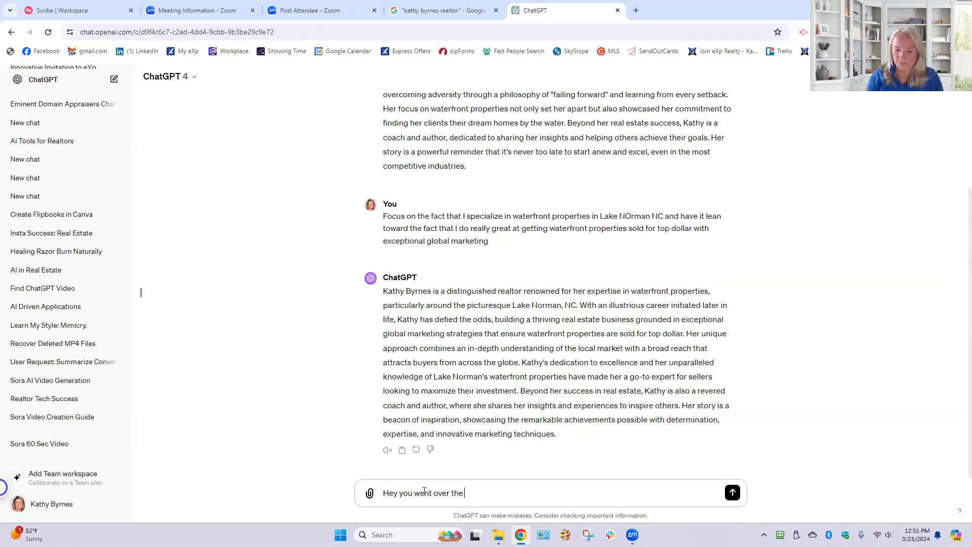
pyautogui.write('750')
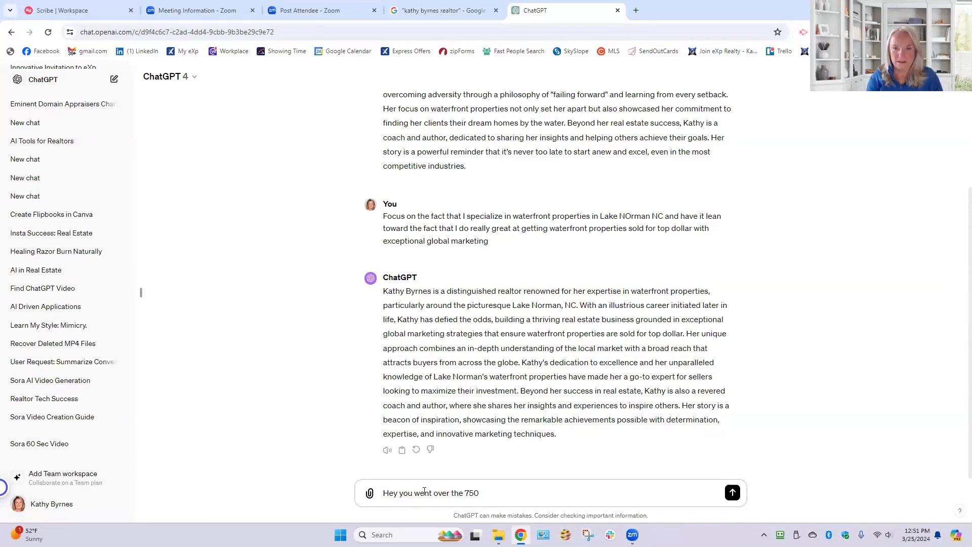
pyautogui.write(' charact')
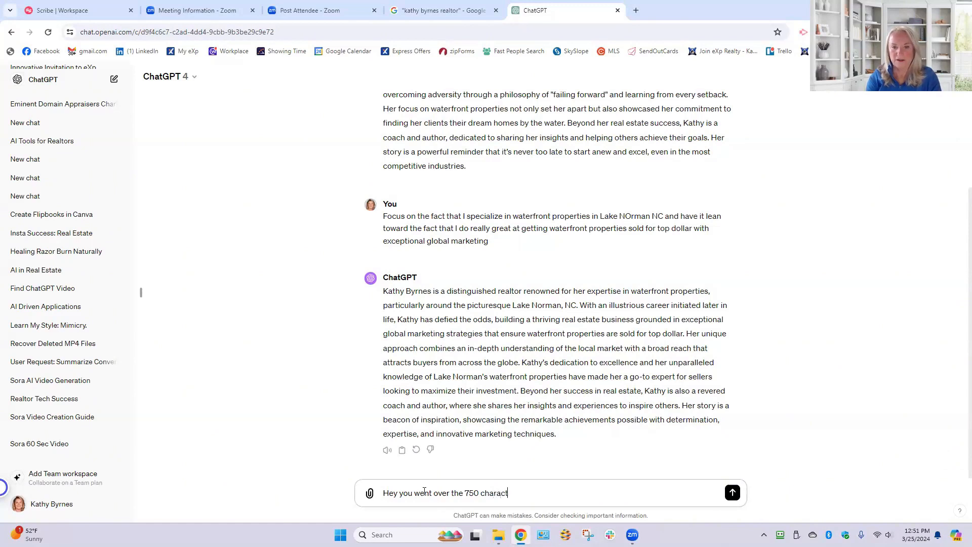
pyautogui.write('er makrk.')
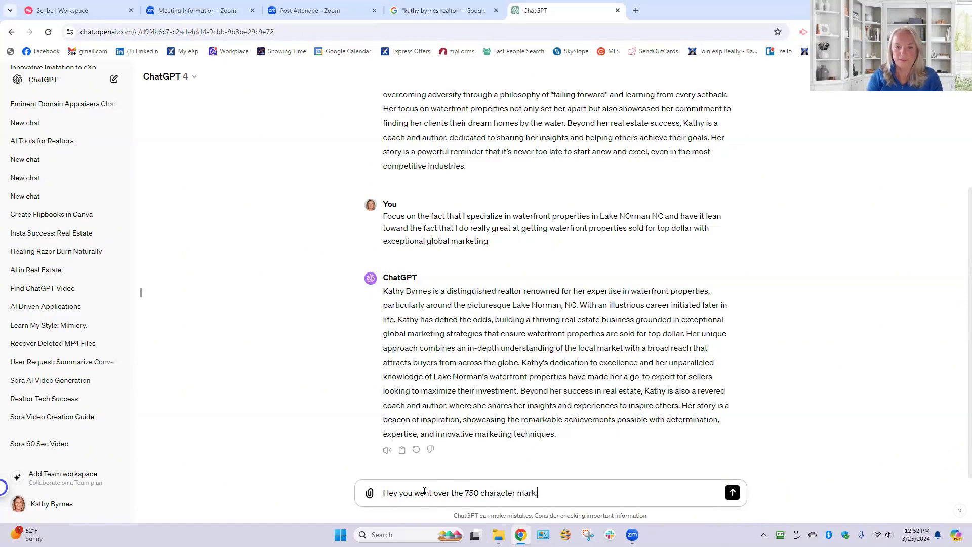
pyautogui.write(' Narrow down to that')
pyautogui.press('Return')
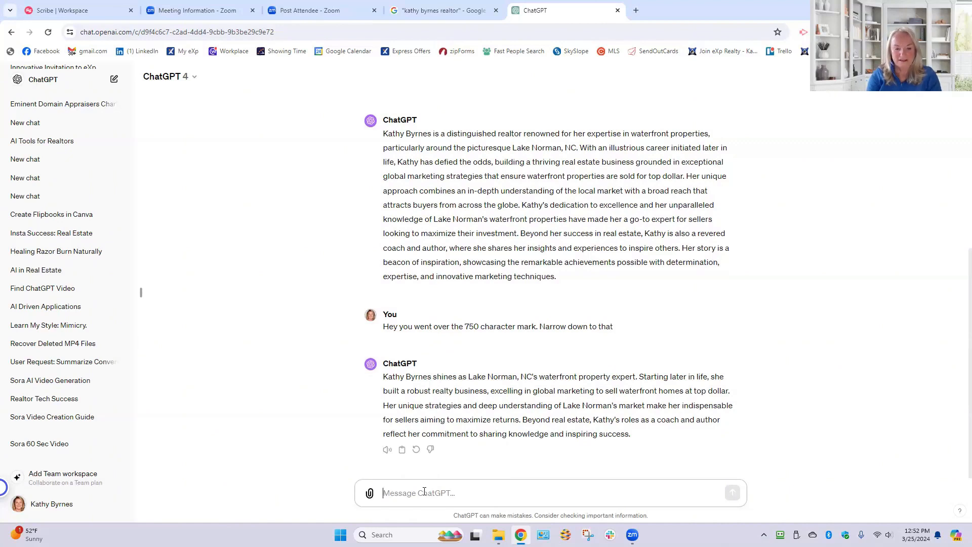
# - Begin a follow-up prompt in ChatGPT with "That is less then the 750 characters. Are you abl"
pyautogui.write('That i')
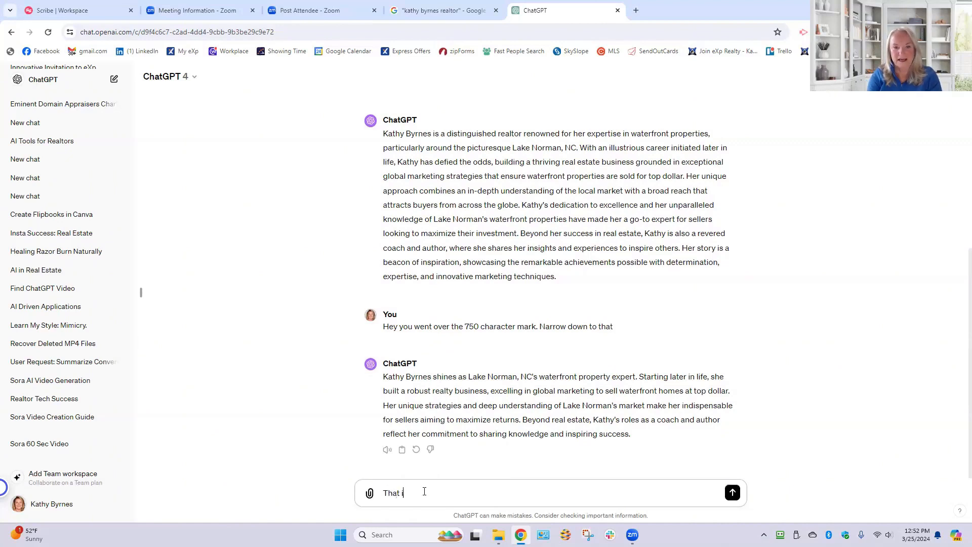
pyautogui.write('s less then the 750 char')
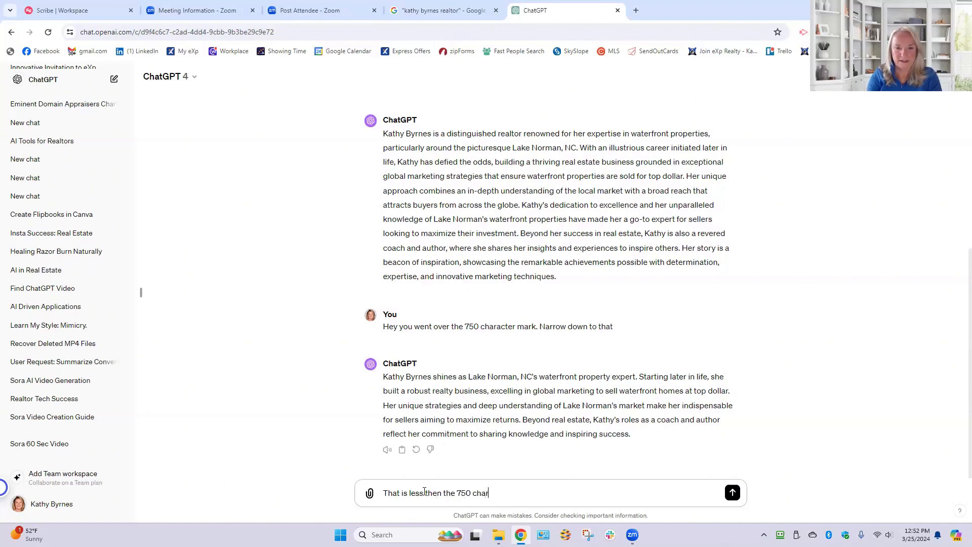
pyautogui.write('acters. ')
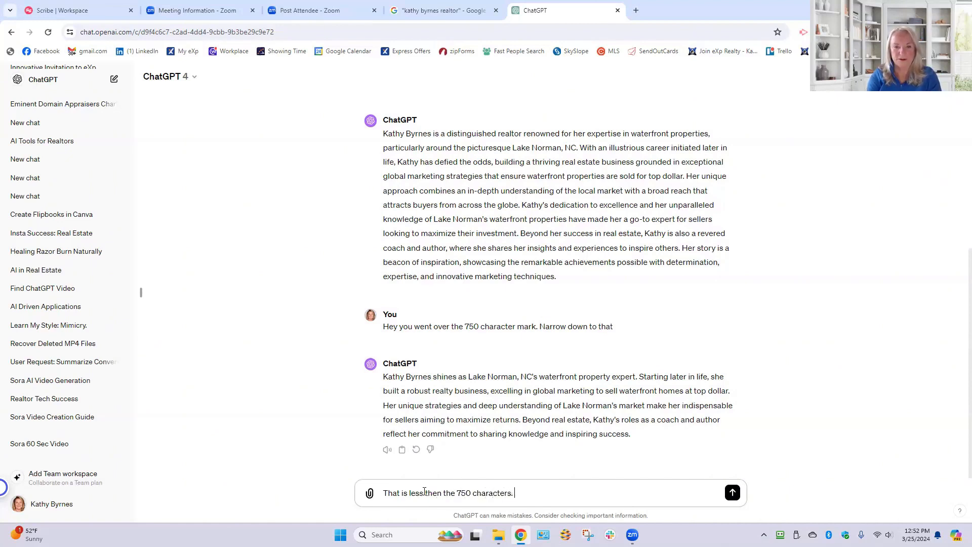
pyautogui.write('Are you abl')
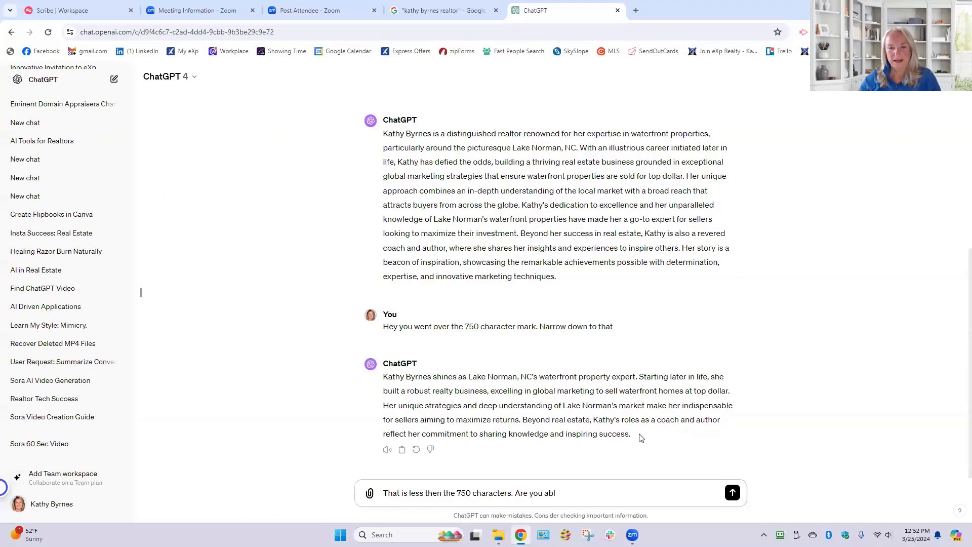
# - Try replacing the Google Business Profile description with ChatGPT's shortened bio to check its length, leaving the edit unsaved
pyautogui.moveTo(639, 435); pyautogui.dragTo(386, 380)
pyautogui.rightClick(407, 385)
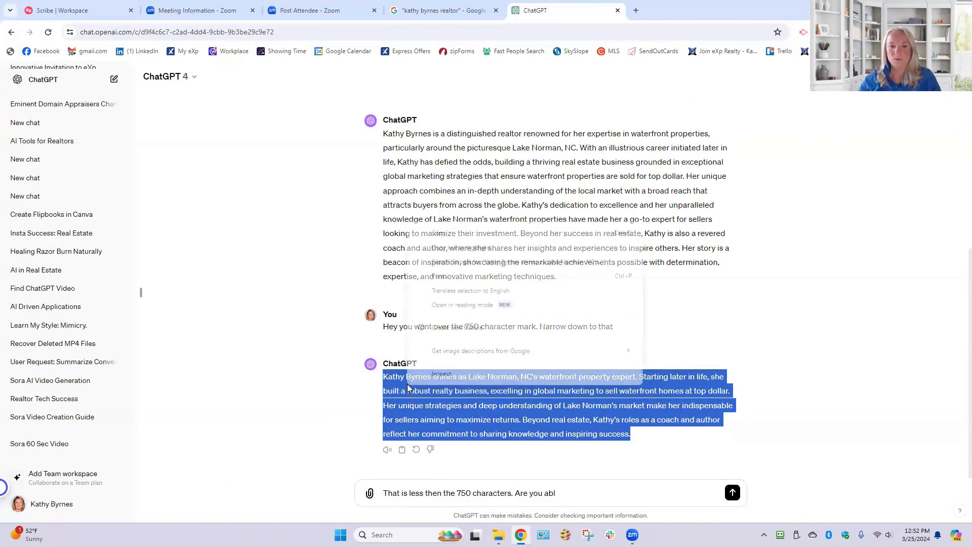
pyautogui.click(445, 235)
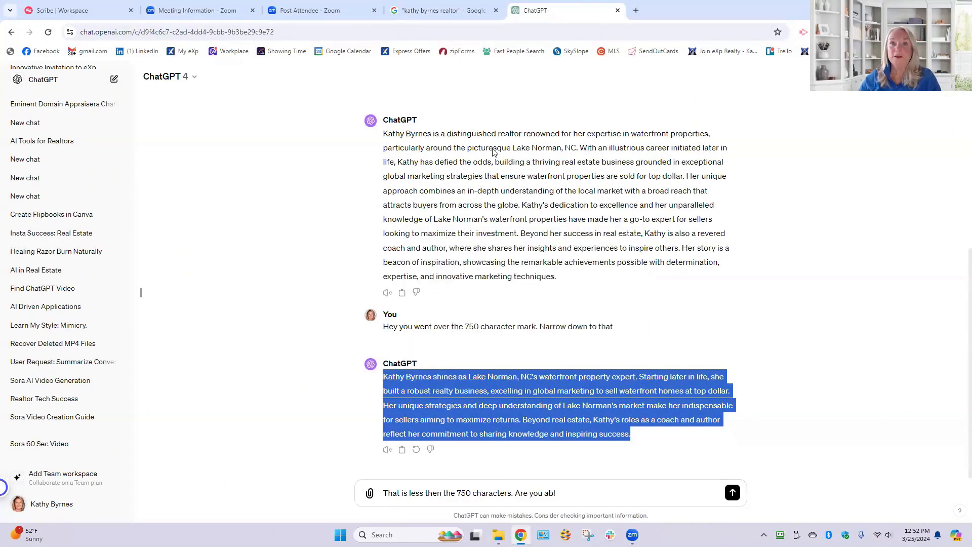
pyautogui.click(442, 11)
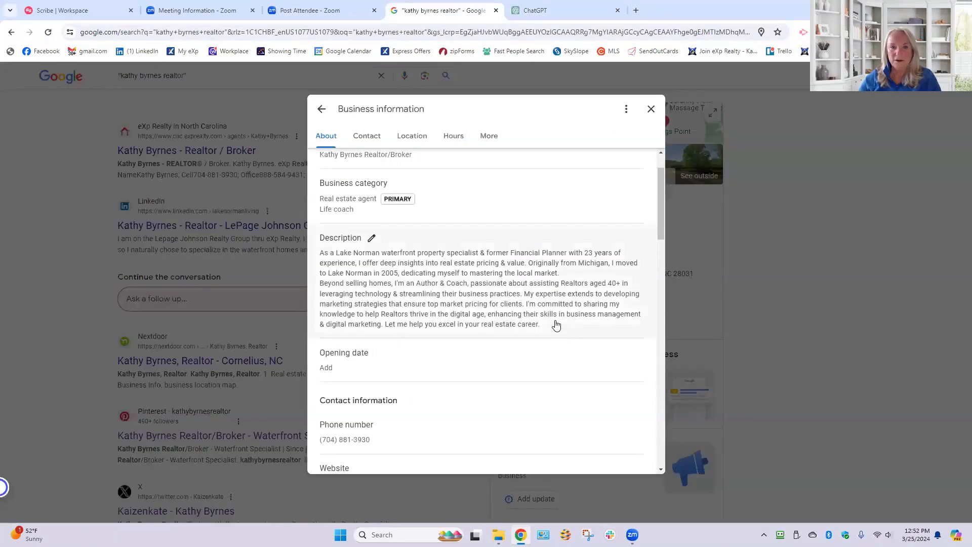
pyautogui.click(555, 324)
pyautogui.doubleClick(335, 286)
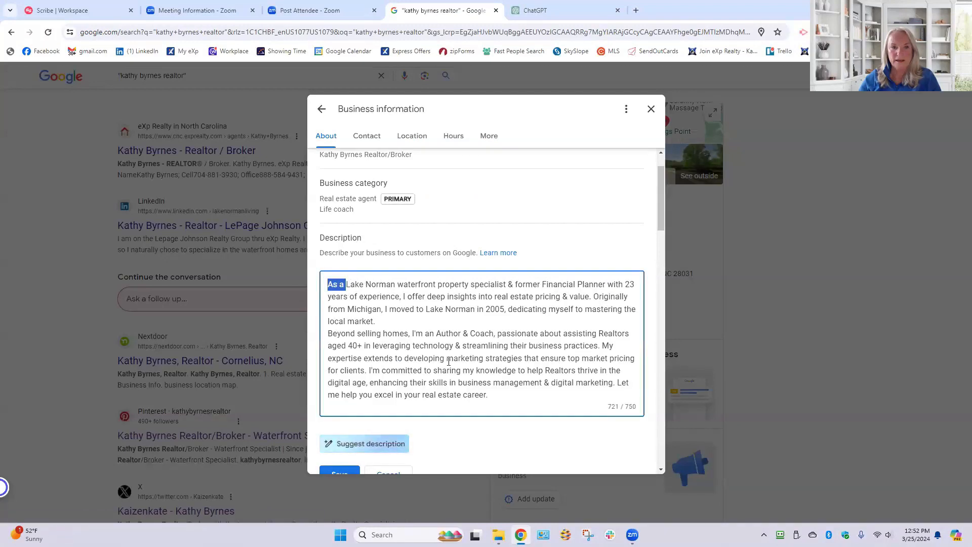
pyautogui.hotkey('ctrl', 'a')
pyautogui.rightClick(486, 345)
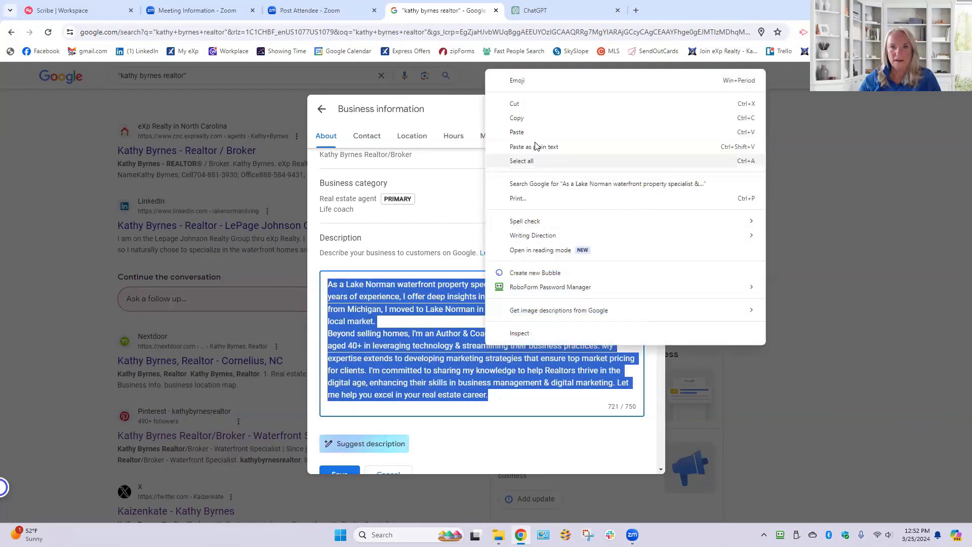
pyautogui.click(533, 133)
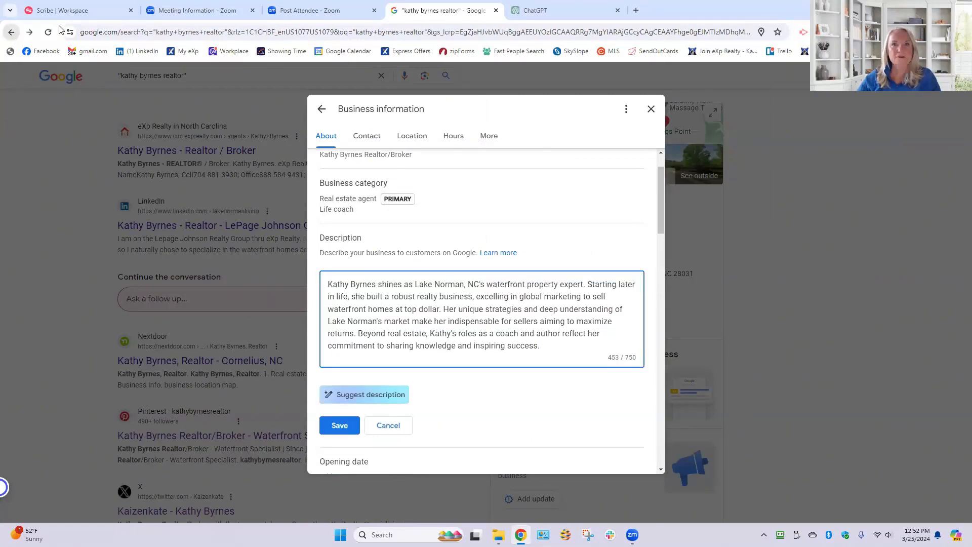
pyautogui.click(11, 33)
# - Return to ChatGPT and continue the unfinished prompt to read "Are you able to count the characters? I thought you were"
pyautogui.click(582, 10)
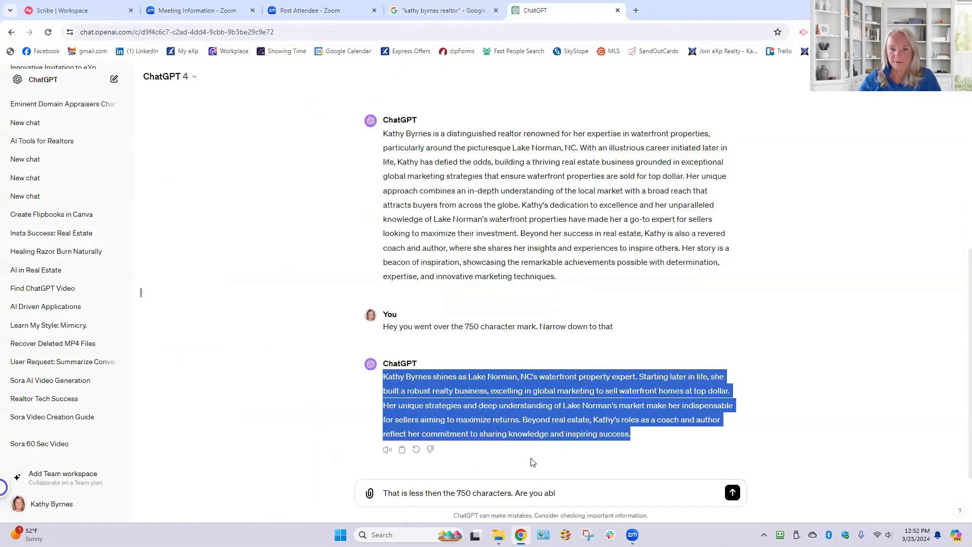
pyautogui.click(565, 493)
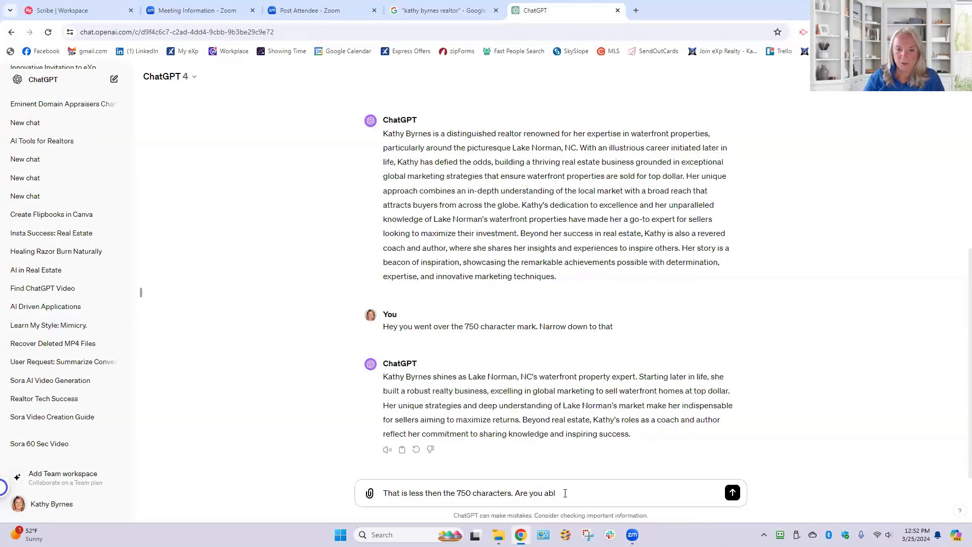
pyautogui.write('e to count th')
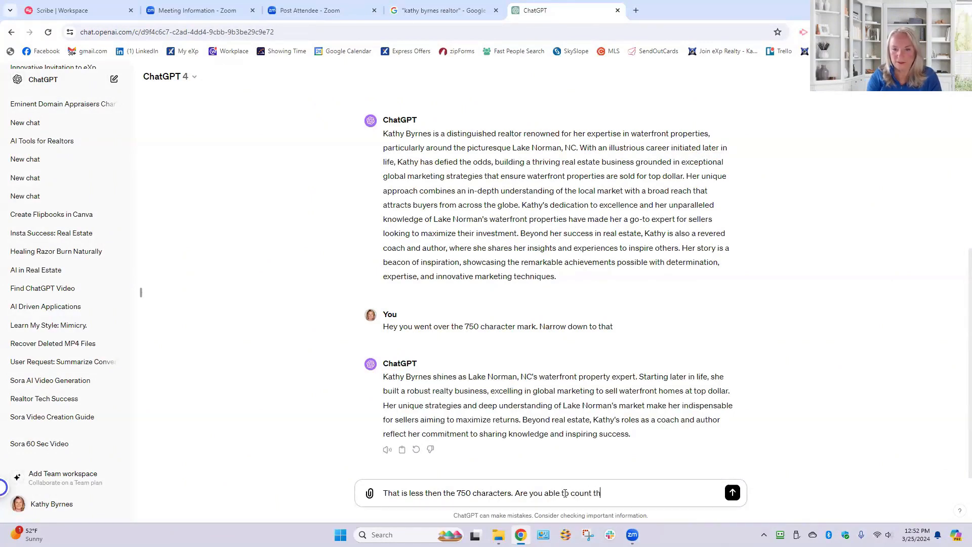
pyautogui.write('e character')
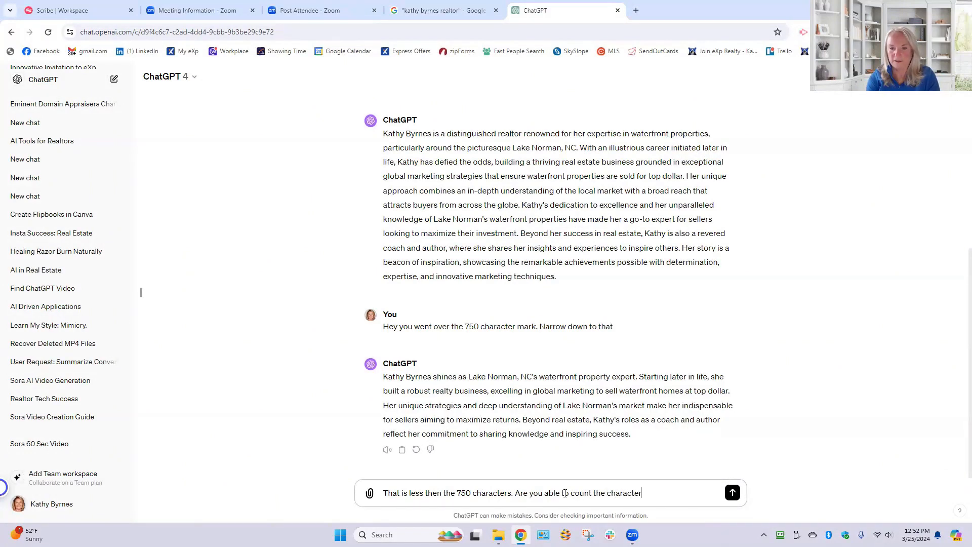
pyautogui.write('s? I tho')
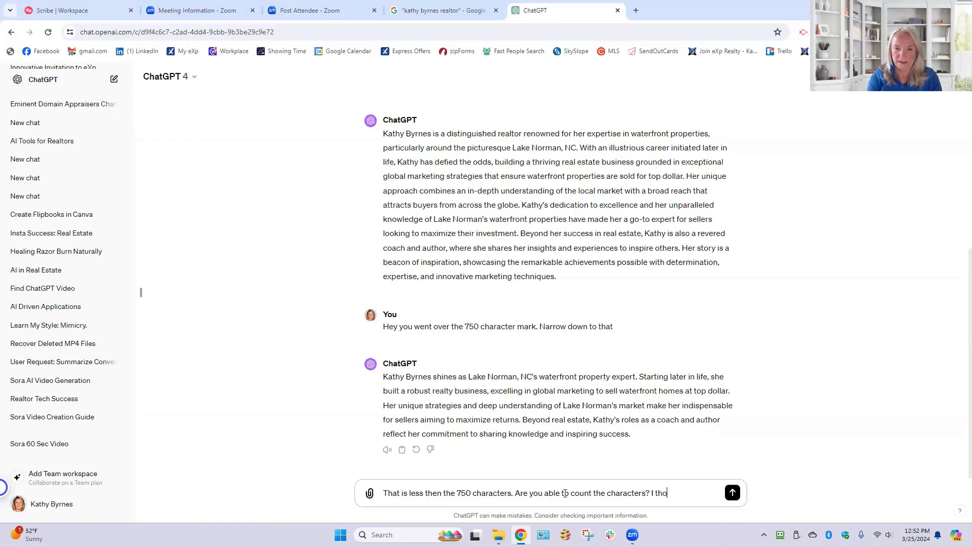
pyautogui.write('ught you were ')
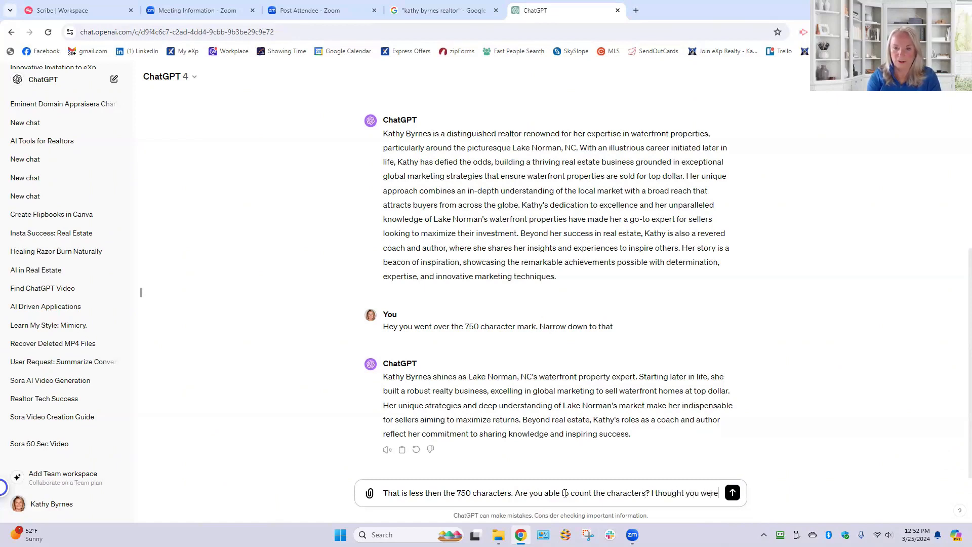
pyautogui.write('. Please ')
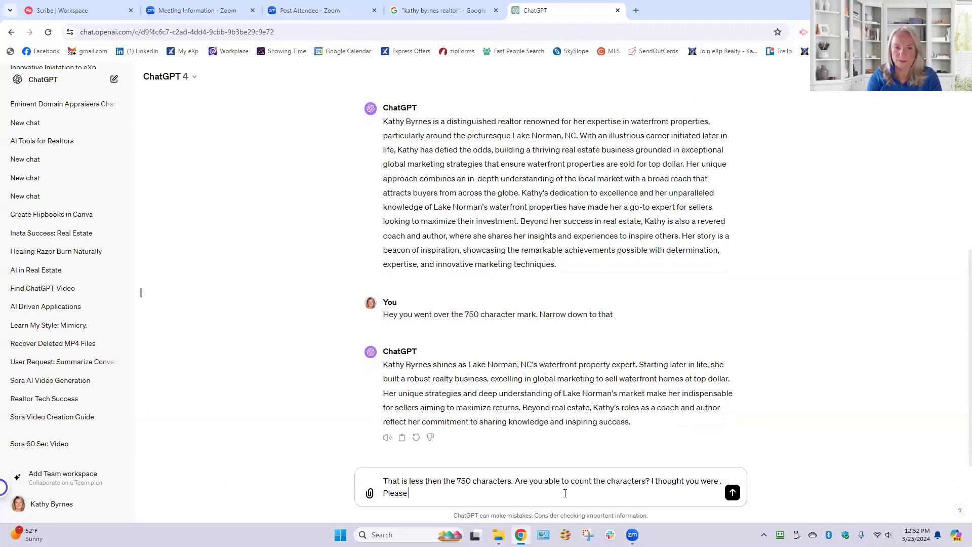
pyautogui.write('redo for that full amou')
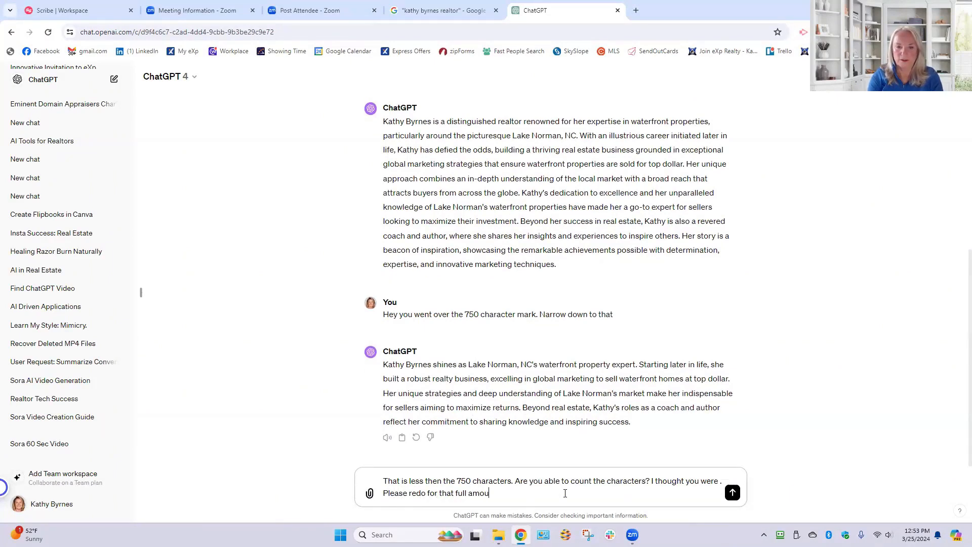
pyautogui.write('nt of char')
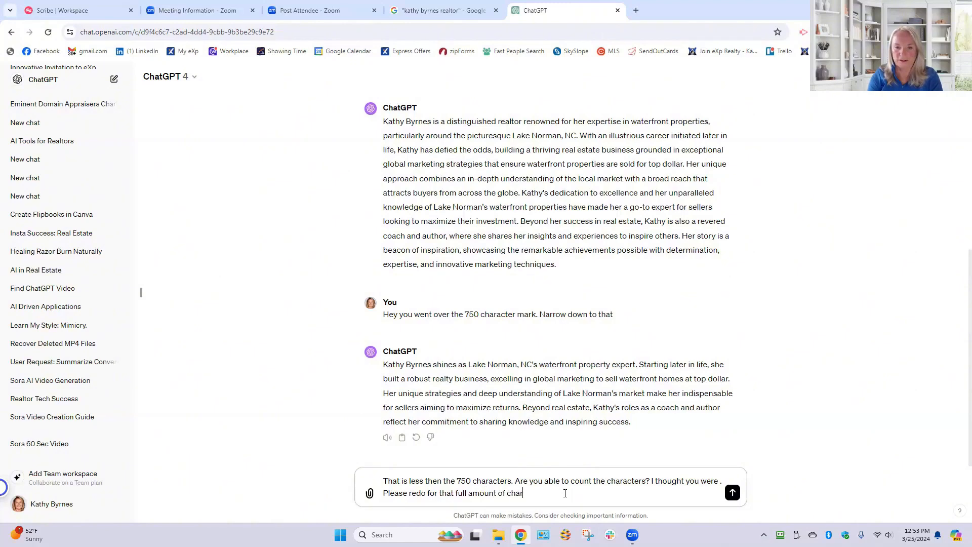
pyautogui.write('acters')
# - Finish the prompt with "Please redo for that full amount of characters" and submit it
pyautogui.press('Return')
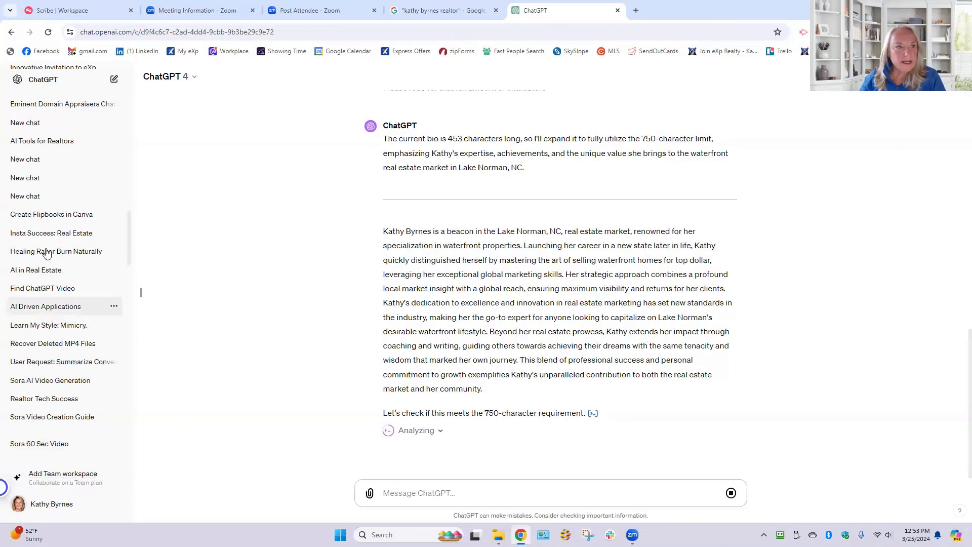
# - Look through the ChatGPT conversation history from February up to today's chats while the new bio is generated
pyautogui.scroll(5, 45, 187)
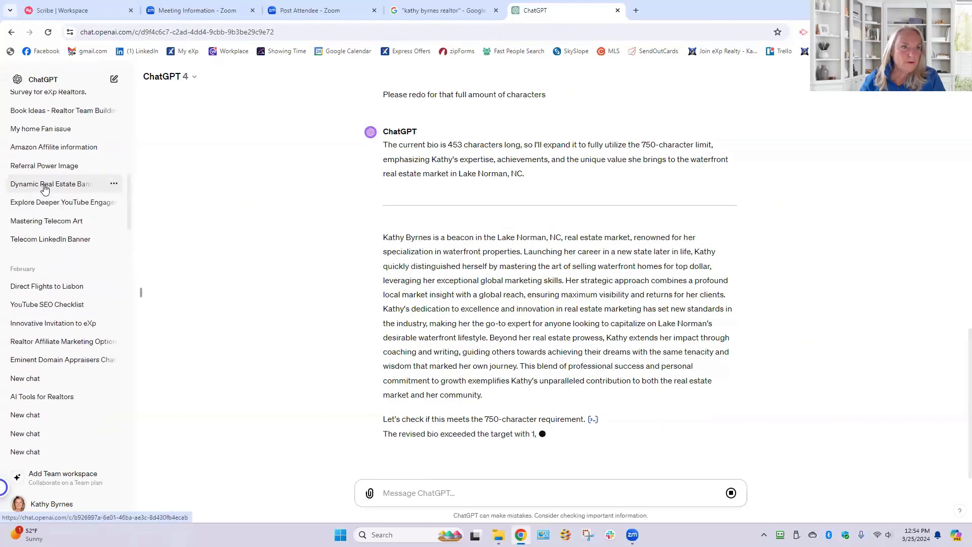
pyautogui.scroll(-2, 44, 188)
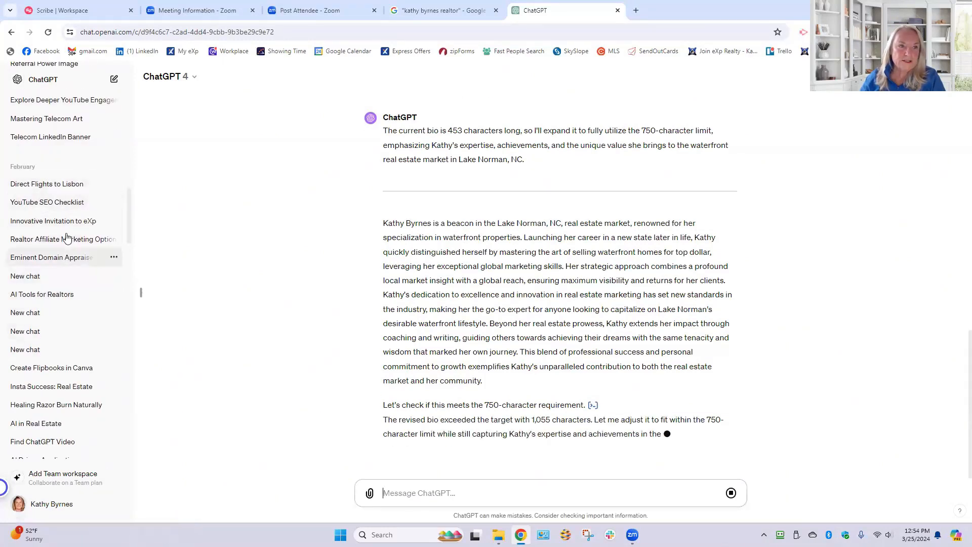
pyautogui.scroll(1, 68, 238)
pyautogui.scroll(4, 67, 235)
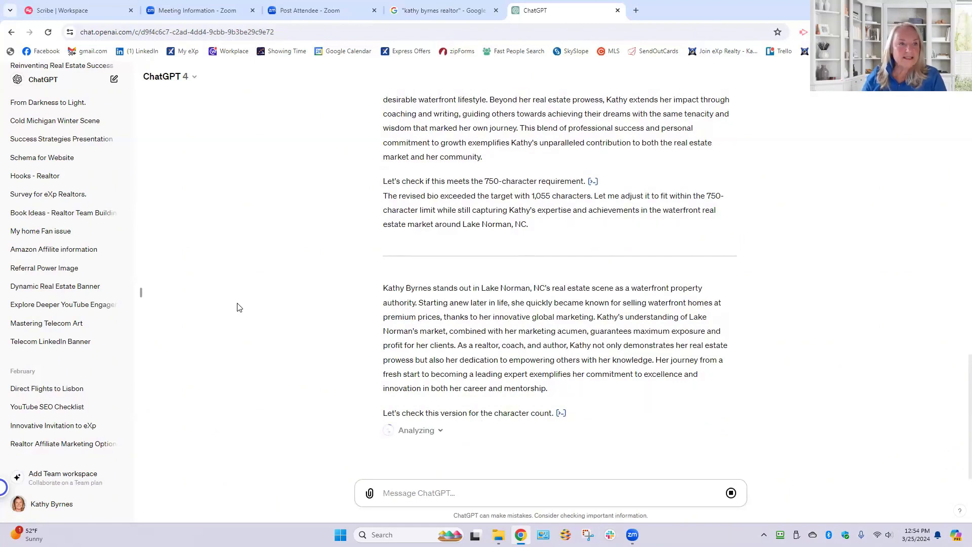
pyautogui.scroll(6, 90, 316)
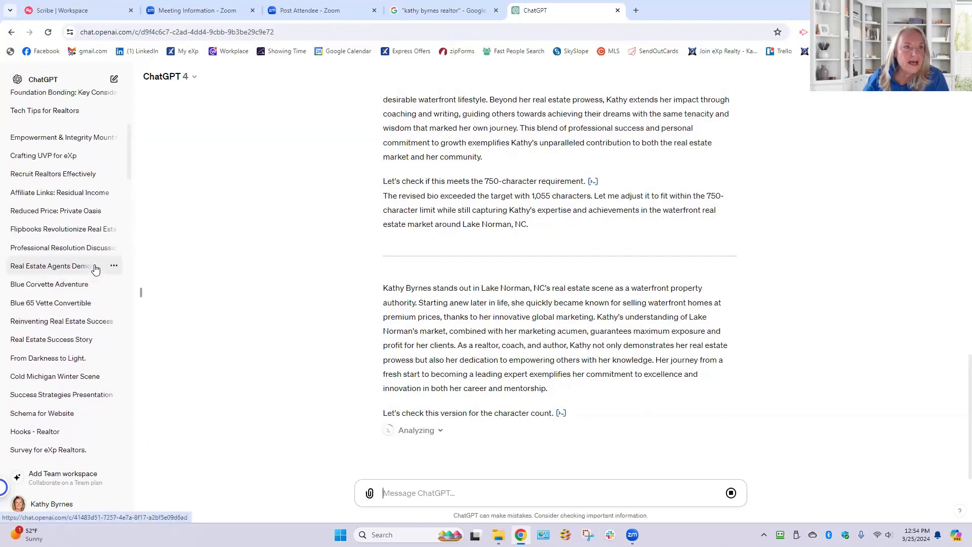
pyautogui.scroll(5, 95, 269)
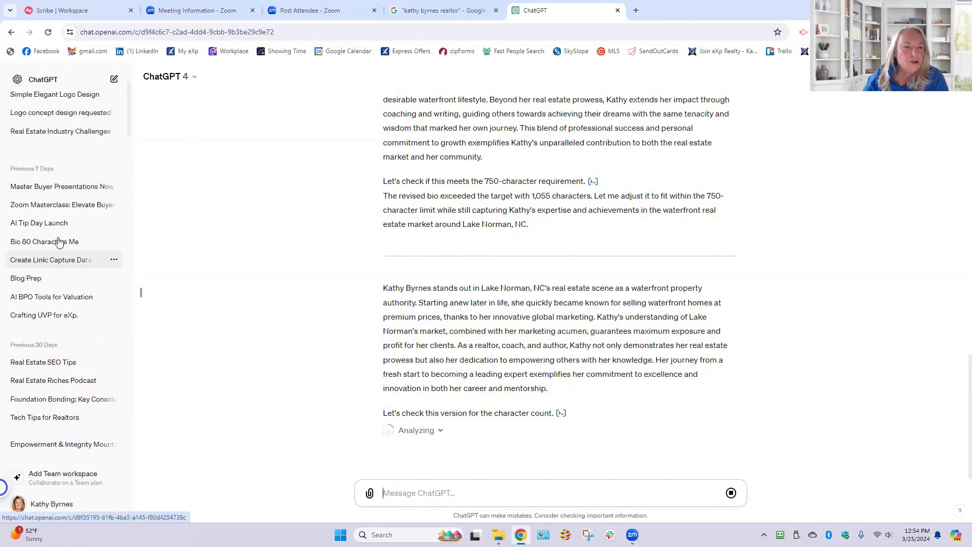
pyautogui.scroll(3, 60, 237)
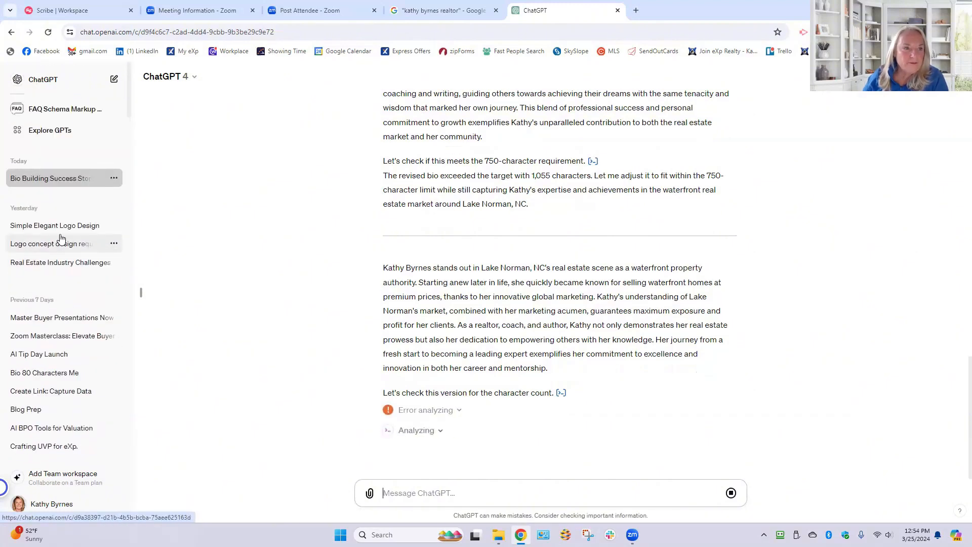
pyautogui.scroll(-2, 60, 237)
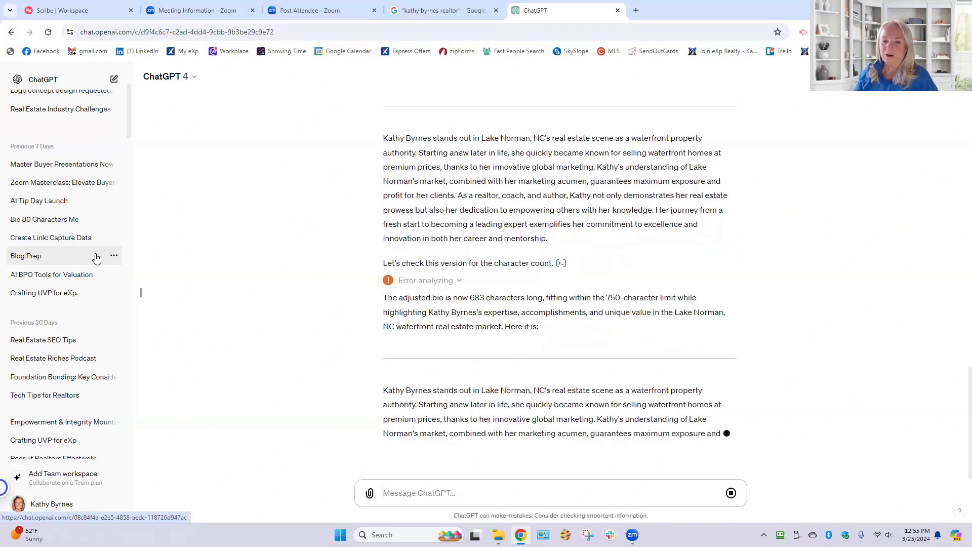
# - Stop ChatGPT's response and reopen the business information of the Google Business Profile
pyautogui.click(732, 492)
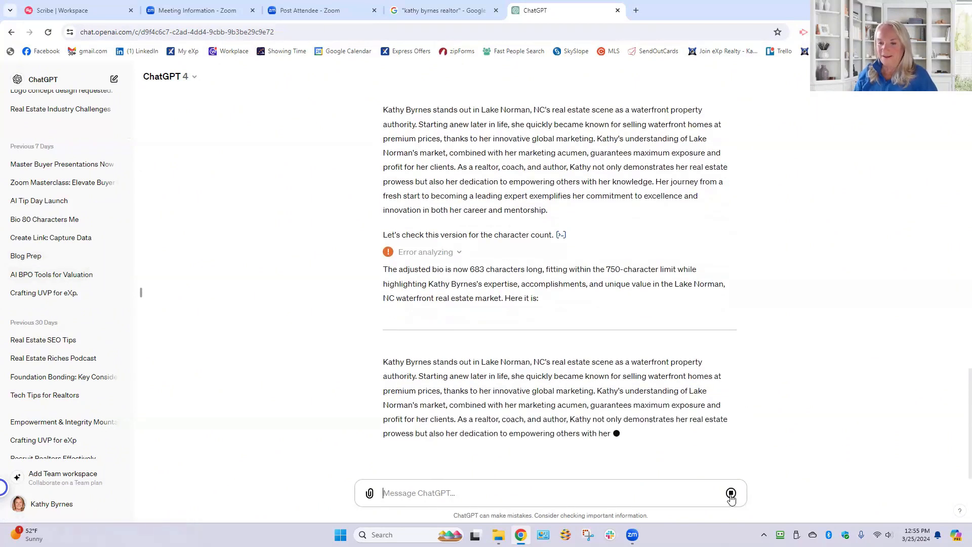
pyautogui.click(443, 10)
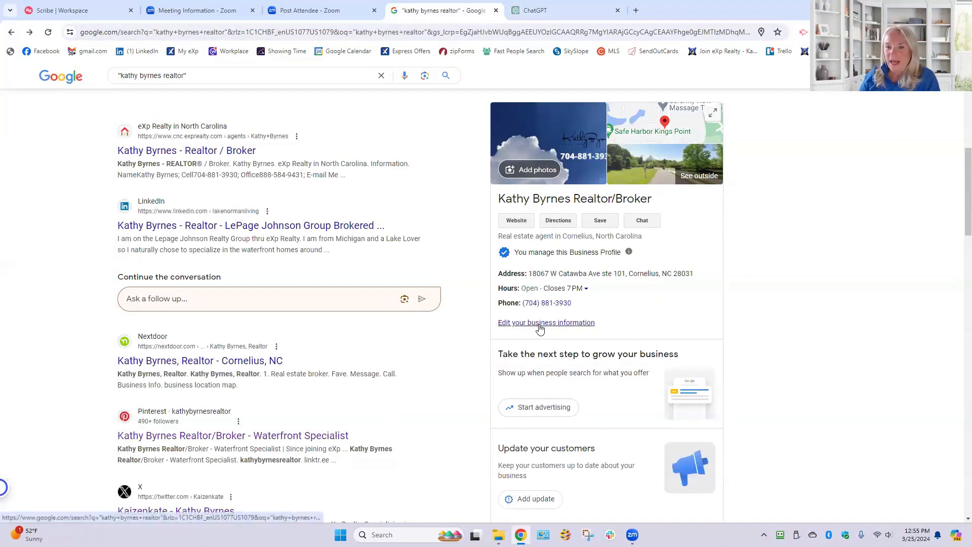
pyautogui.click(587, 322)
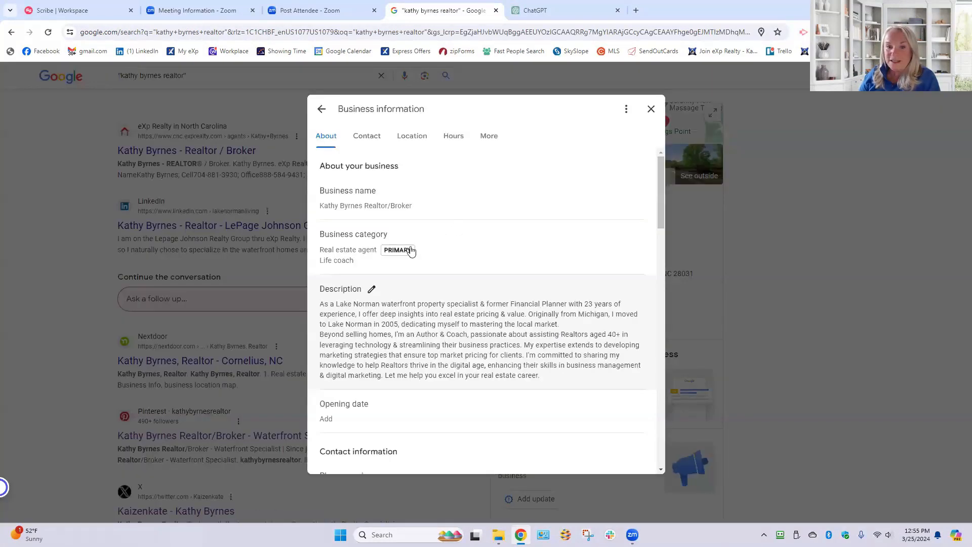
# - Review the profile's website, social profiles, business location, service area, business hours and additional hours options
pyautogui.scroll(-3, 585, 296)
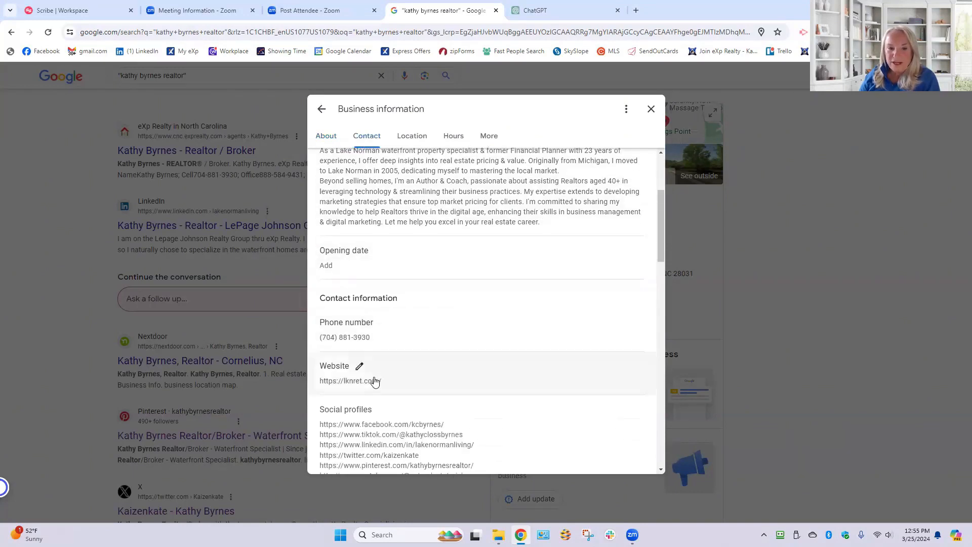
pyautogui.scroll(-2, 486, 394)
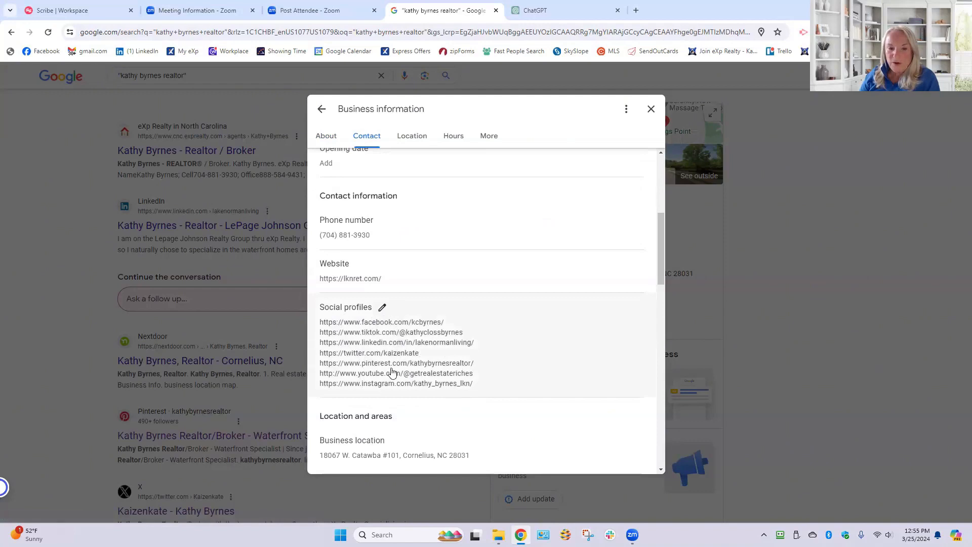
pyautogui.scroll(-3, 579, 397)
pyautogui.scroll(-1, 580, 397)
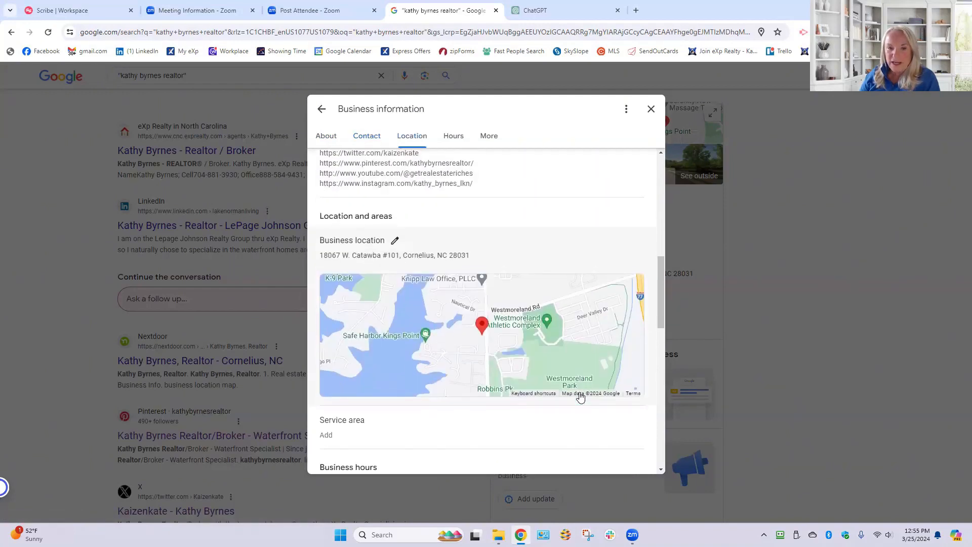
pyautogui.scroll(-4, 553, 347)
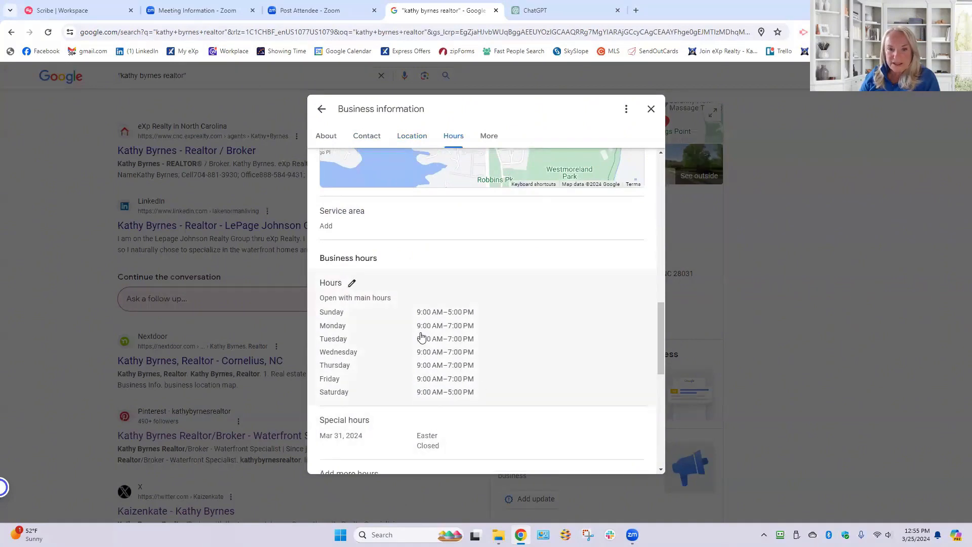
pyautogui.moveTo(661, 355); pyautogui.dragTo(664, 376)
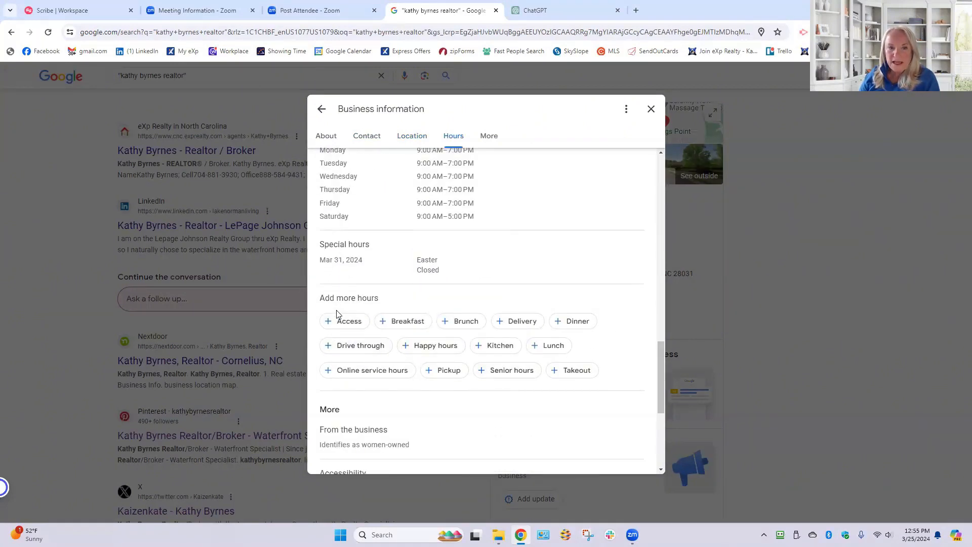
# - Review the remaining business information, from ownership and accessibility to planning and service options, and close it
pyautogui.scroll(-1, 453, 400)
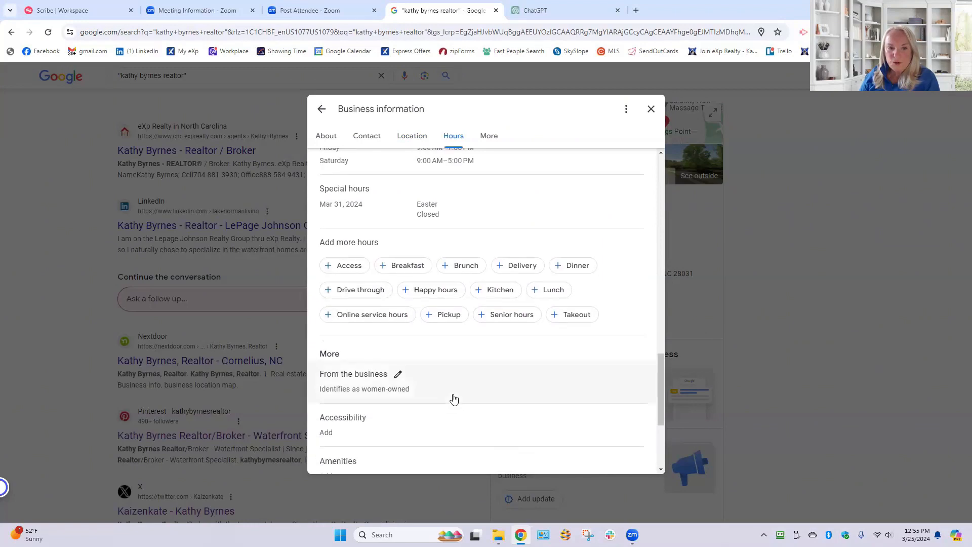
pyautogui.scroll(-1, 453, 399)
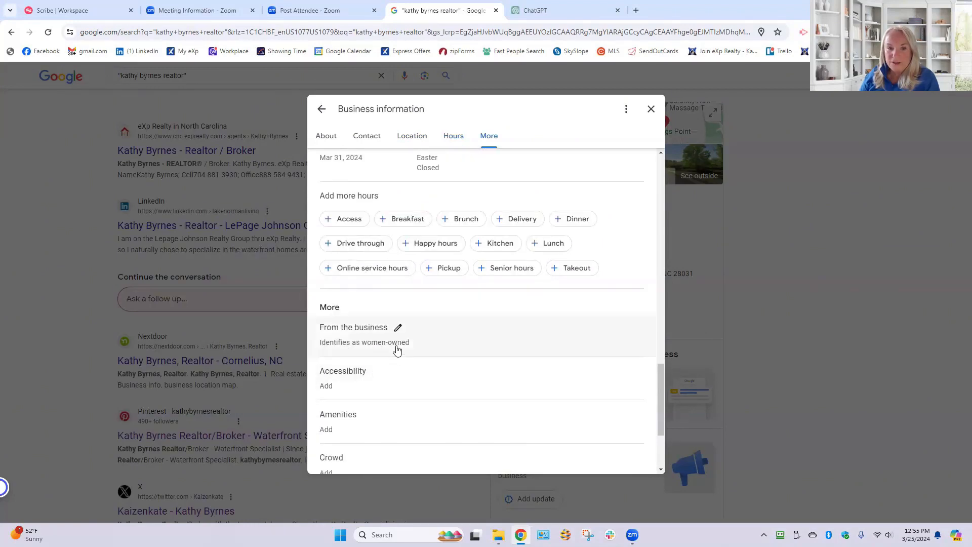
pyautogui.scroll(-1, 489, 377)
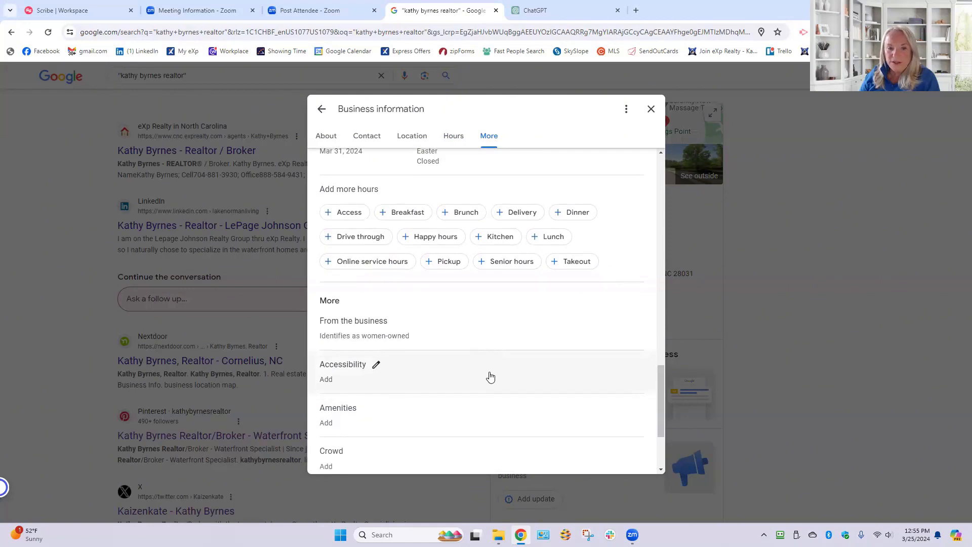
pyautogui.scroll(-2, 490, 377)
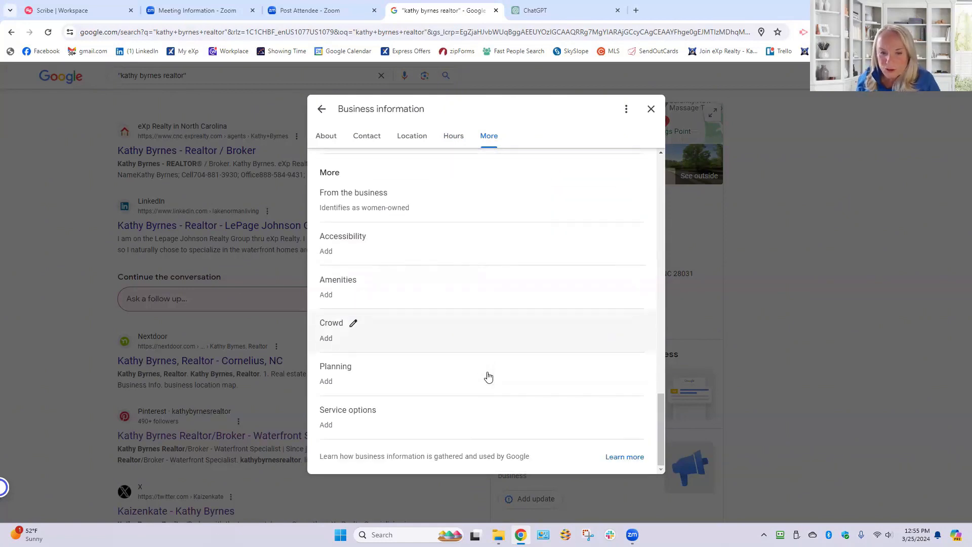
pyautogui.scroll(10, 488, 377)
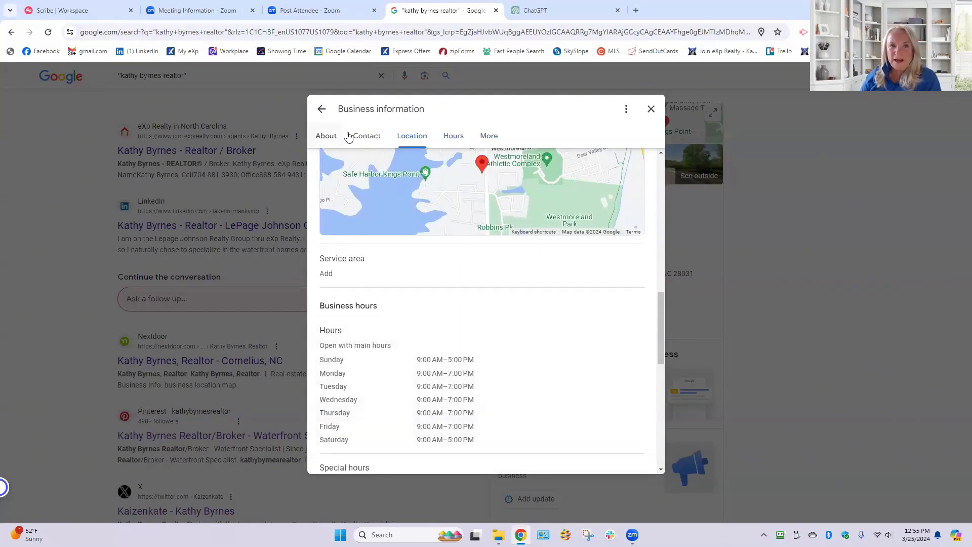
pyautogui.click(651, 109)
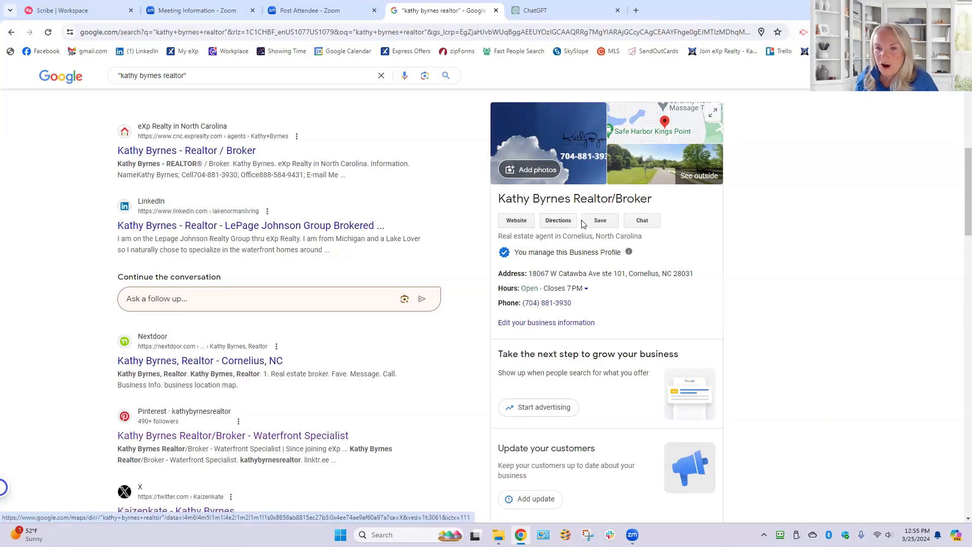
# - Open the Business Profile's customer chat, turn on Send read receipts in its settings and return to the conversation
pyautogui.click(647, 223)
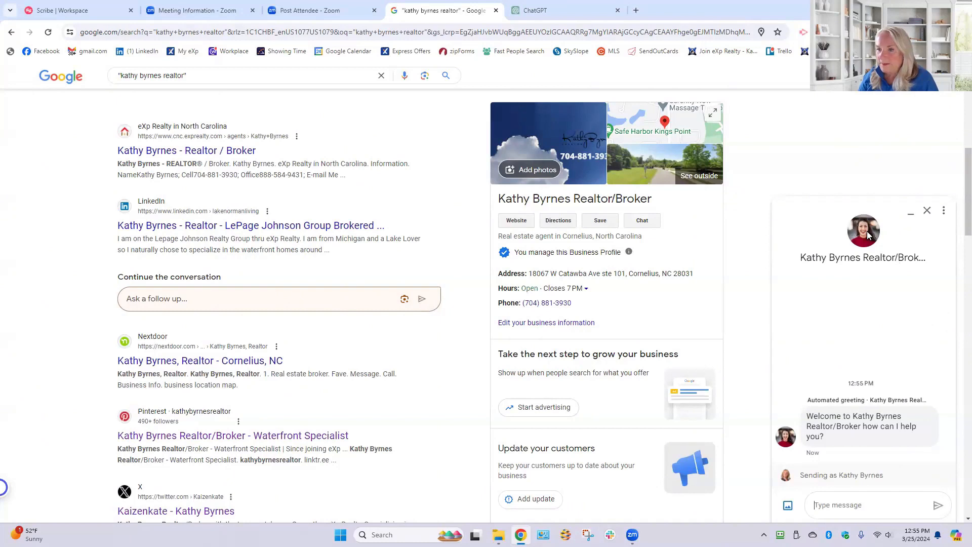
pyautogui.click(944, 211)
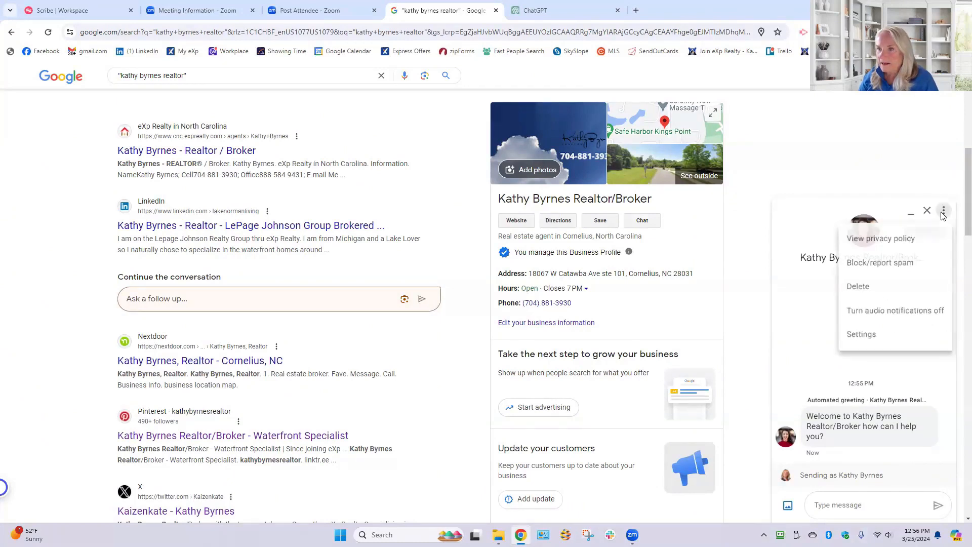
pyautogui.click(860, 338)
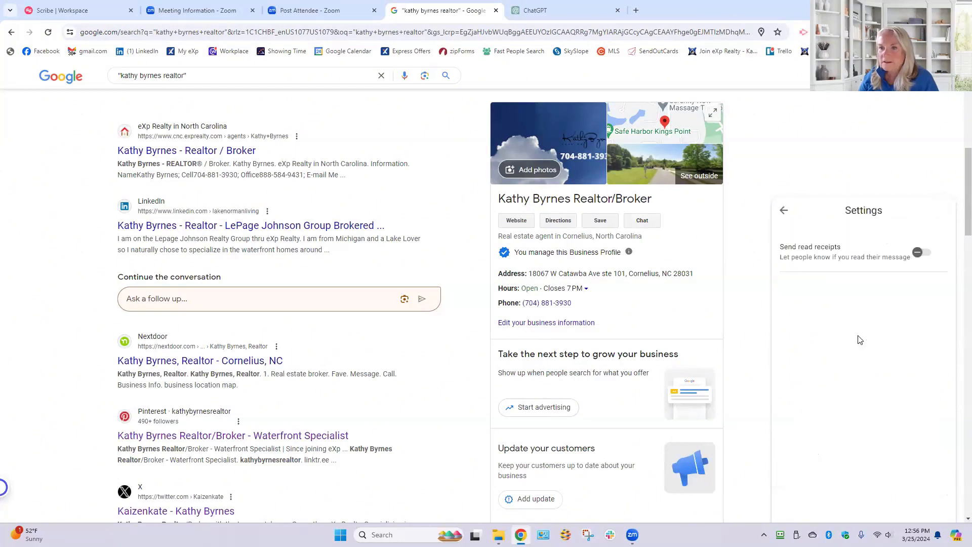
pyautogui.click(920, 258)
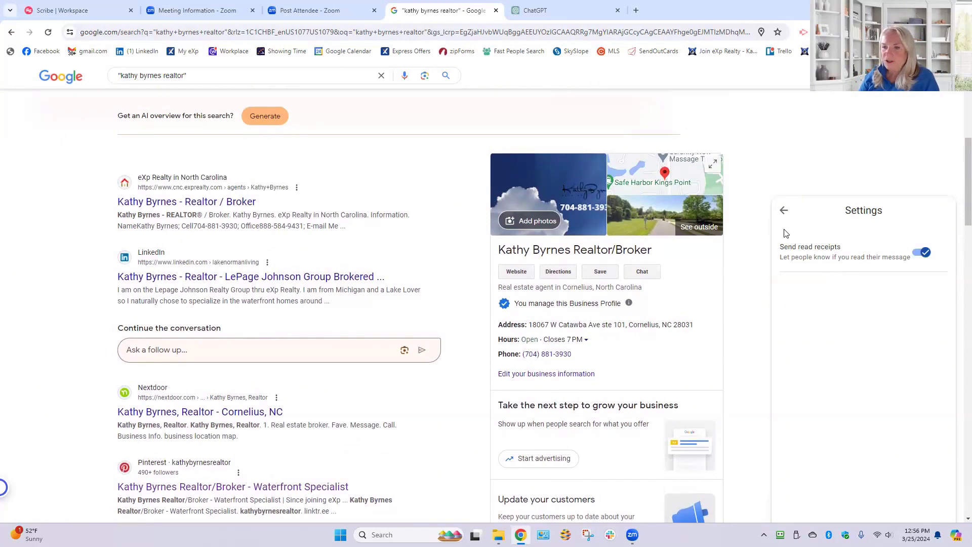
pyautogui.click(784, 211)
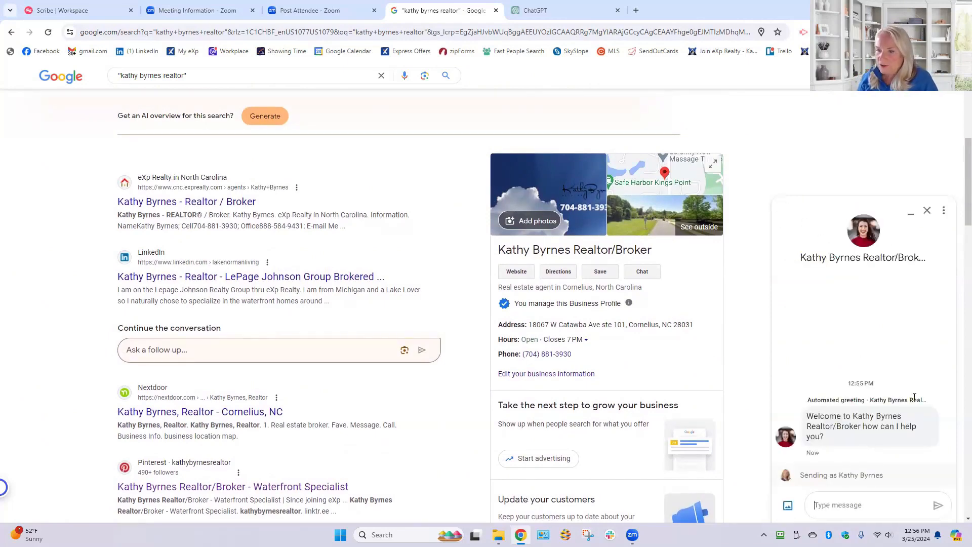
# - Check the chat's additional options, such as privacy policy, spam reporting, deletion and audio notifications, without choosing any
pyautogui.scroll(-2, 870, 405)
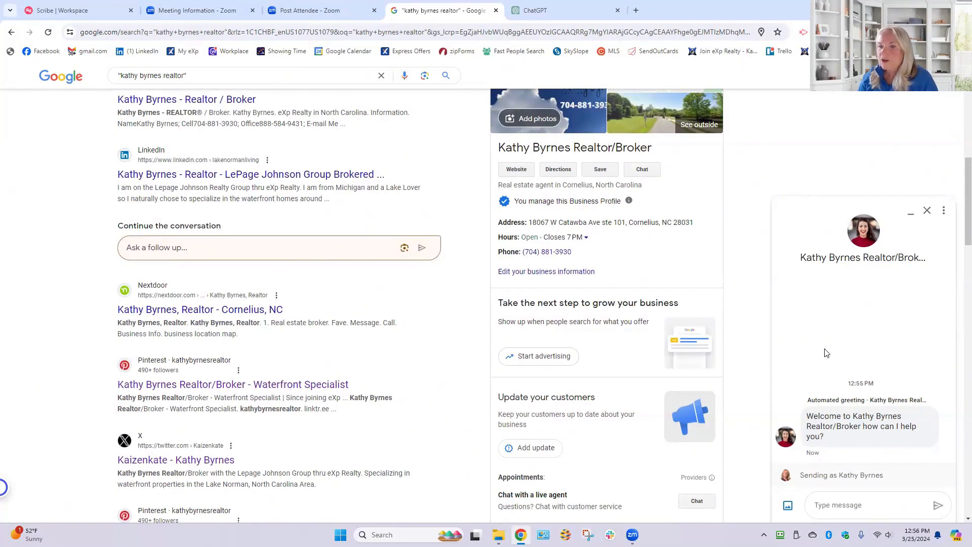
pyautogui.click(943, 210)
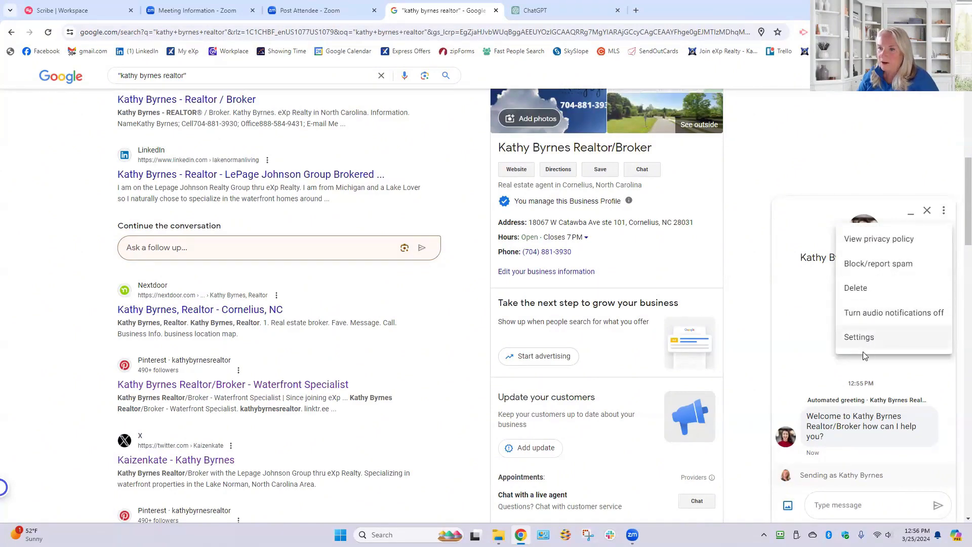
pyautogui.click(826, 343)
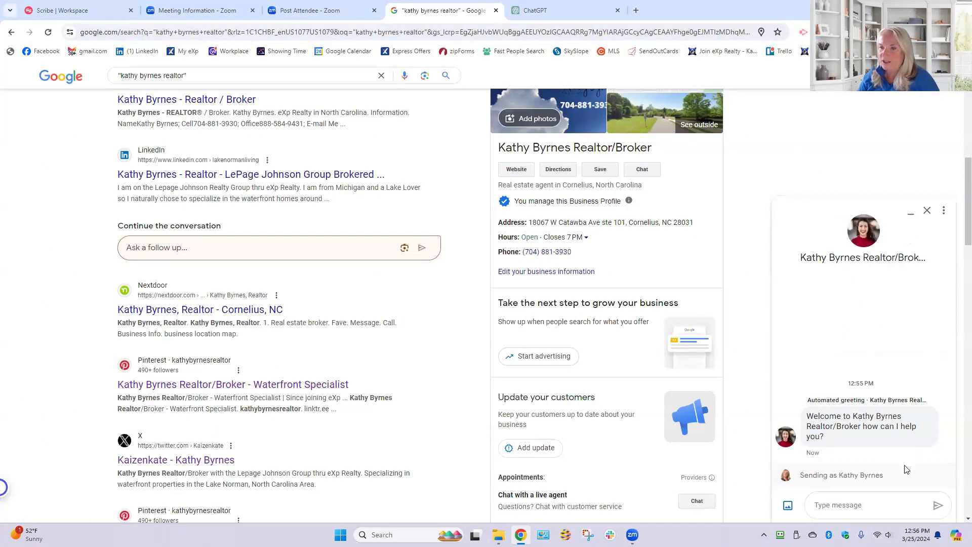
pyautogui.click(944, 211)
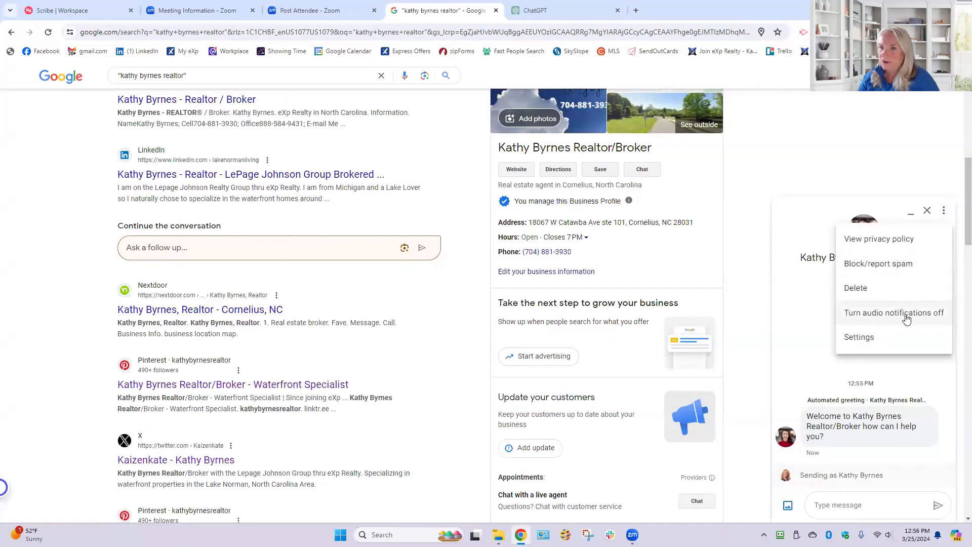
pyautogui.click(944, 212)
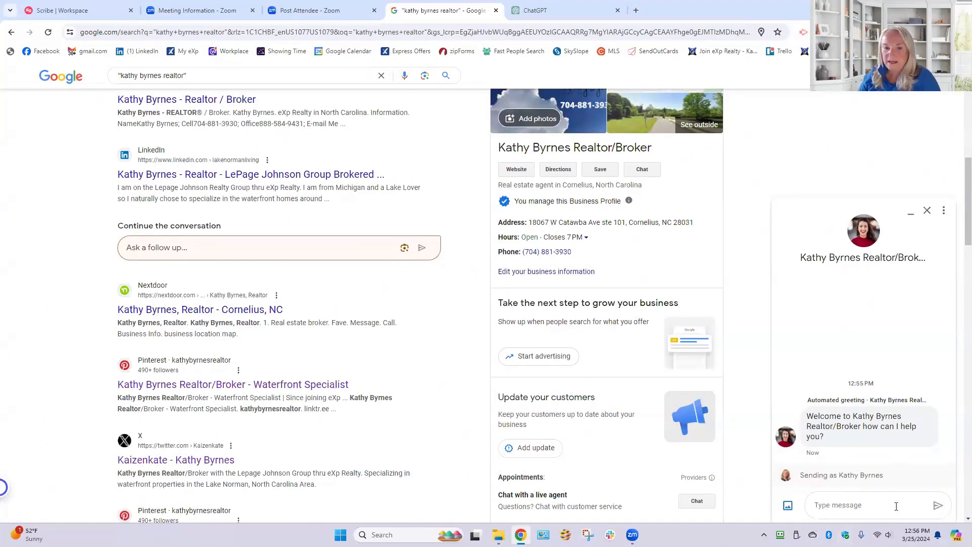
# - Copy the review link from the profile's Get more reviews dialog and close the dialog
pyautogui.scroll(-2, 509, 401)
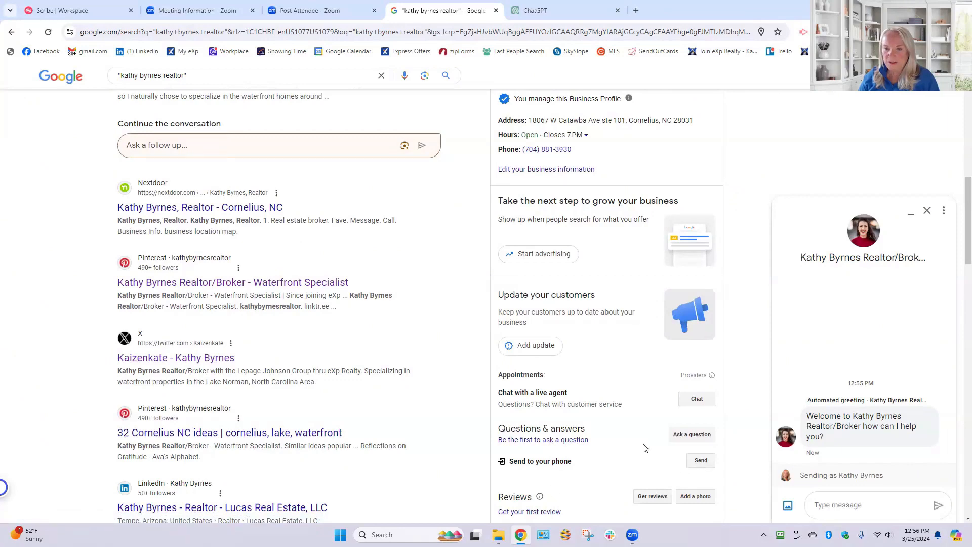
pyautogui.scroll(-2, 643, 448)
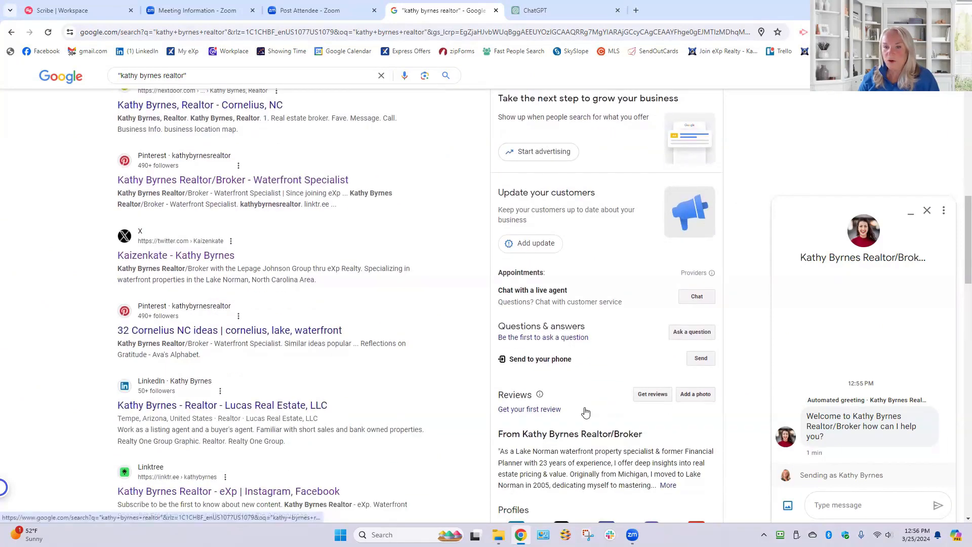
pyautogui.click(651, 395)
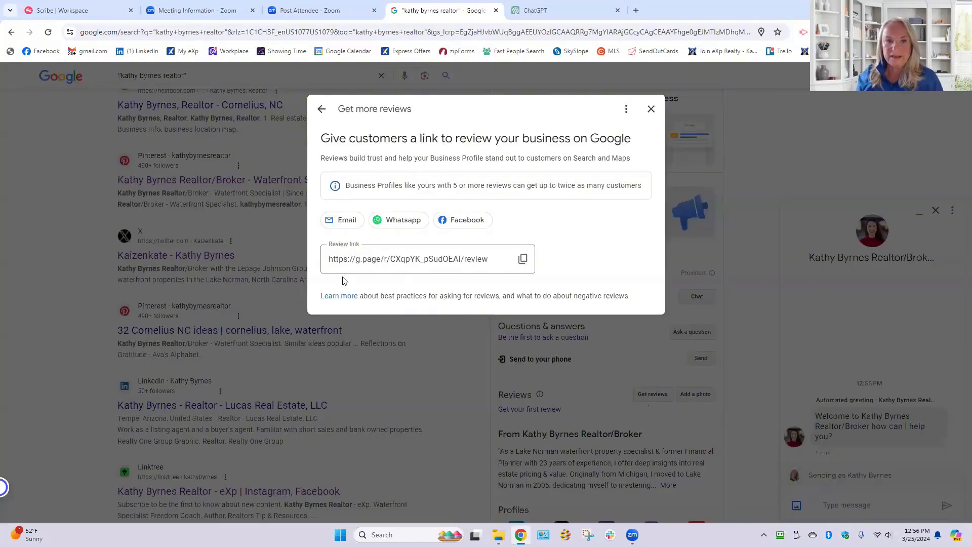
pyautogui.click(523, 259)
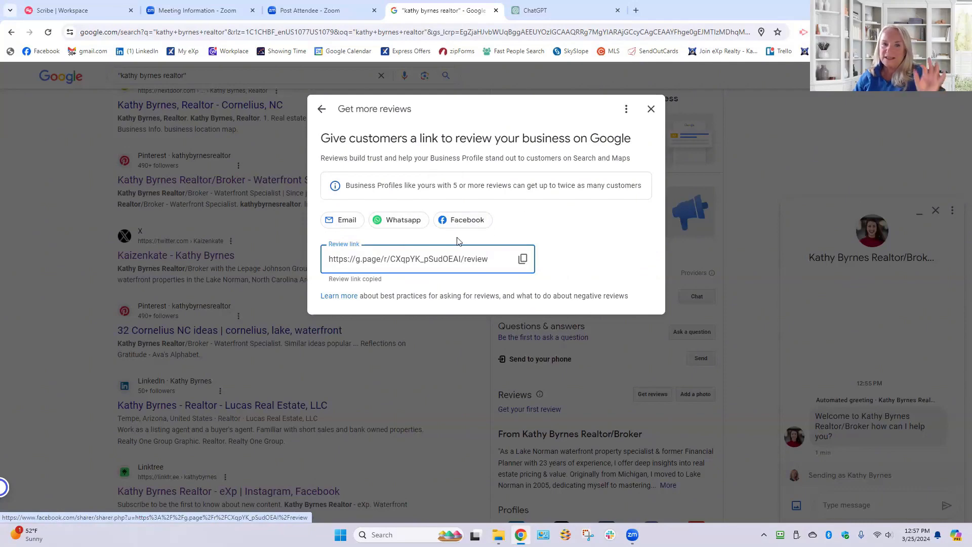
pyautogui.click(651, 109)
# - Switch to Facebook in a new browser tab and open the realtor's own profile
pyautogui.click(634, 10)
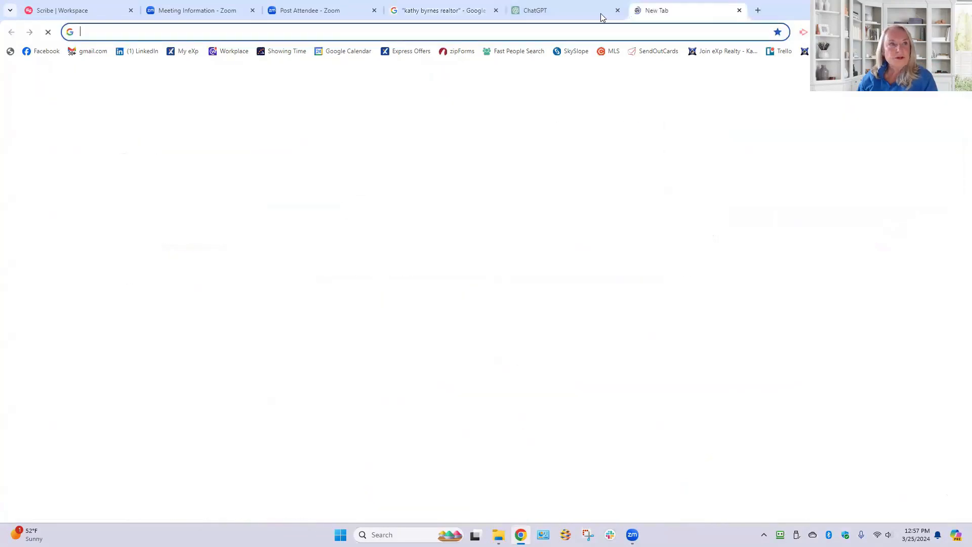
pyautogui.click(47, 52)
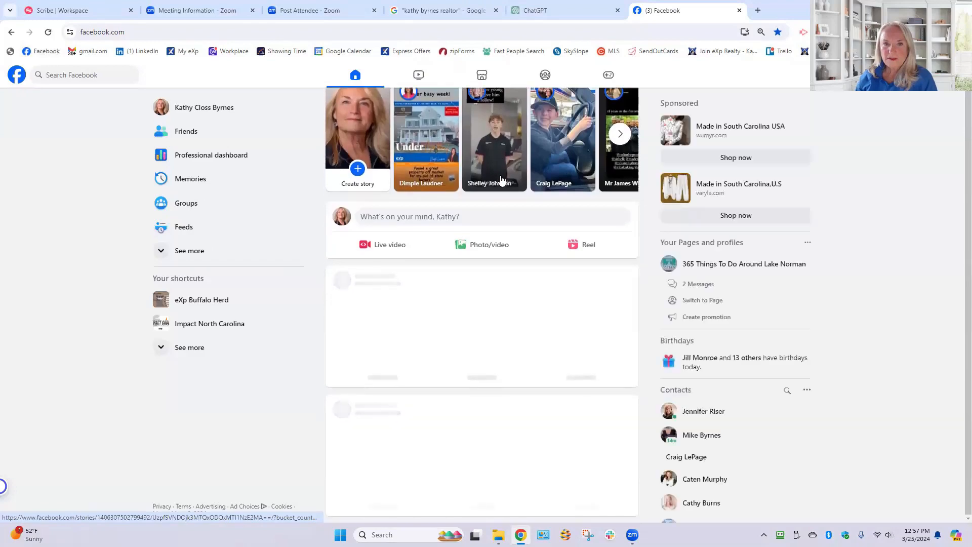
pyautogui.click(215, 113)
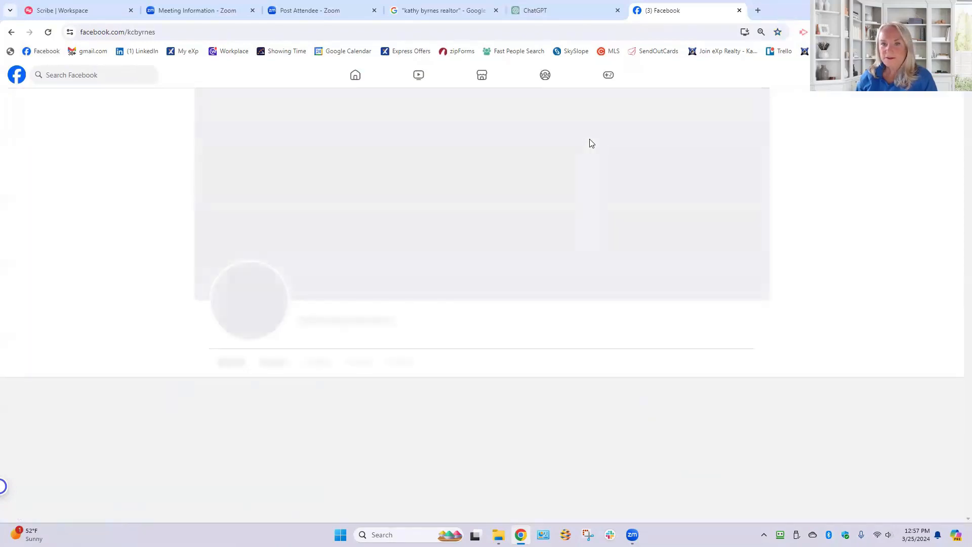
# - Find the Facebook post on the profile's timeline that asks for Google reviews, and close Facebook
pyautogui.scroll(-10, 636, 158)
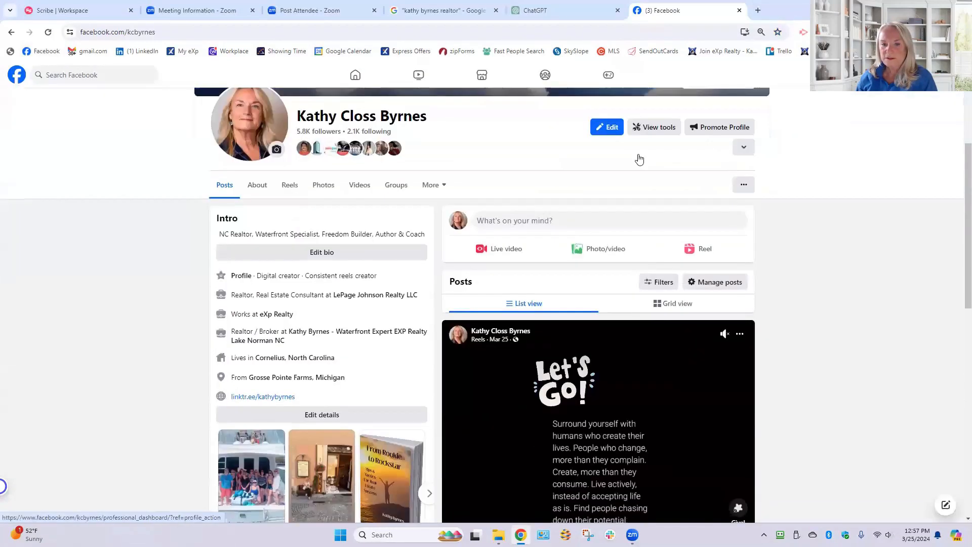
pyautogui.scroll(-5, 640, 162)
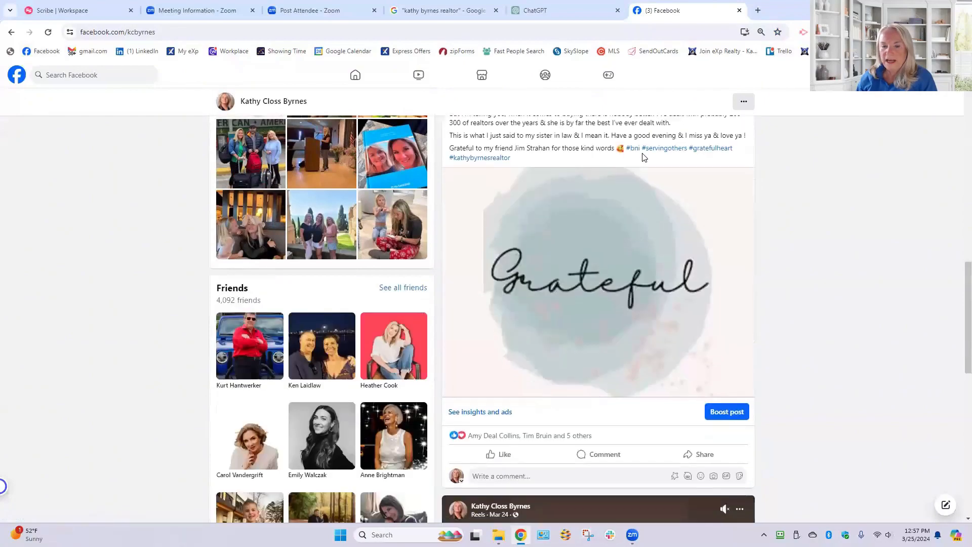
pyautogui.scroll(-4, 643, 158)
pyautogui.scroll(-10, 643, 159)
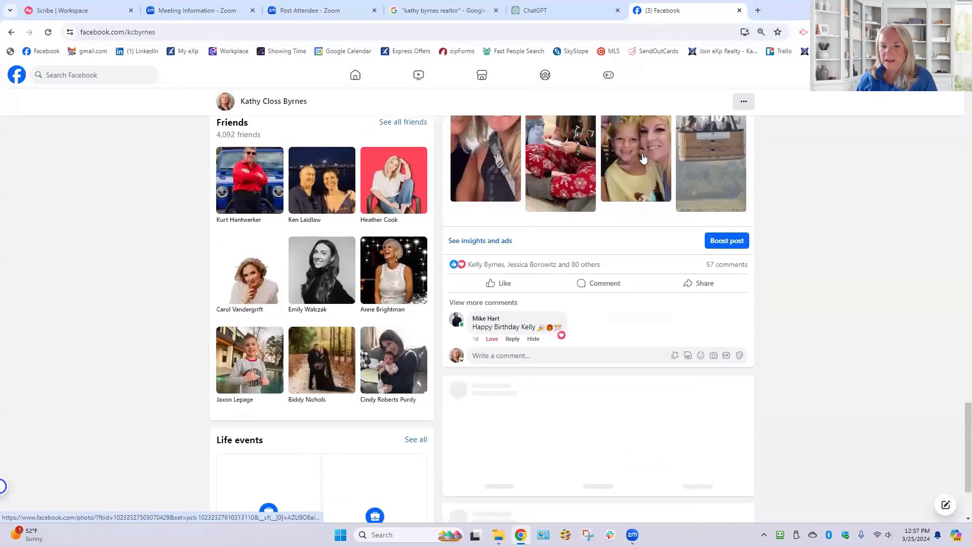
pyautogui.scroll(-10, 643, 157)
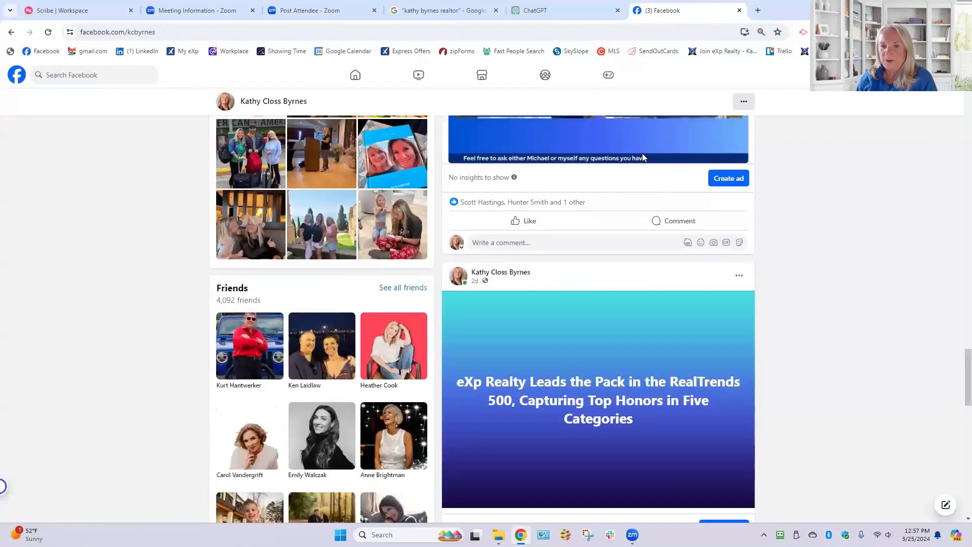
pyautogui.scroll(-12, 643, 157)
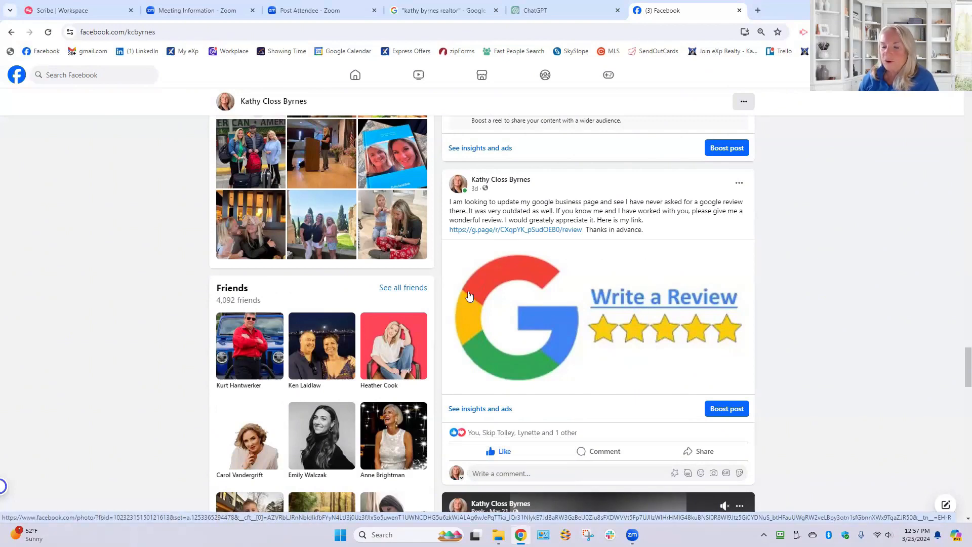
pyautogui.click(739, 10)
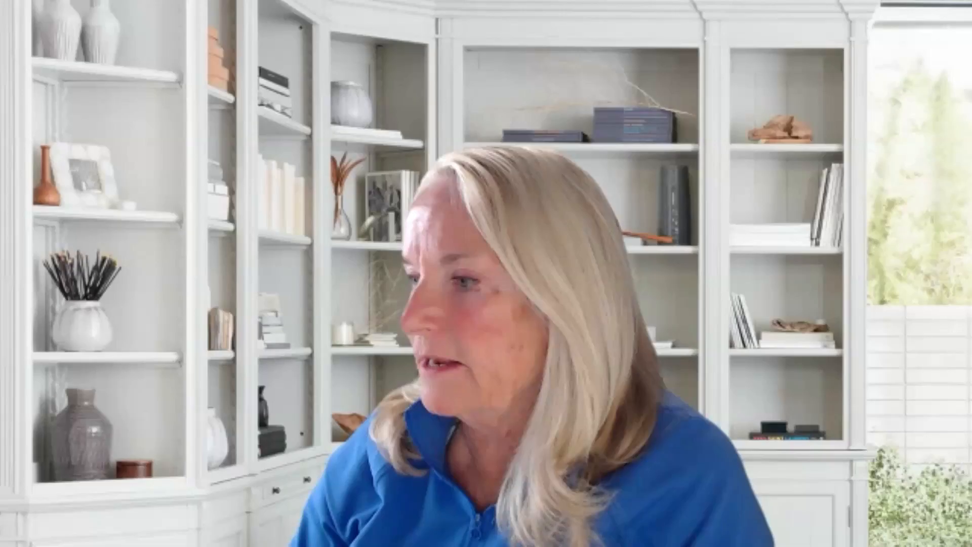